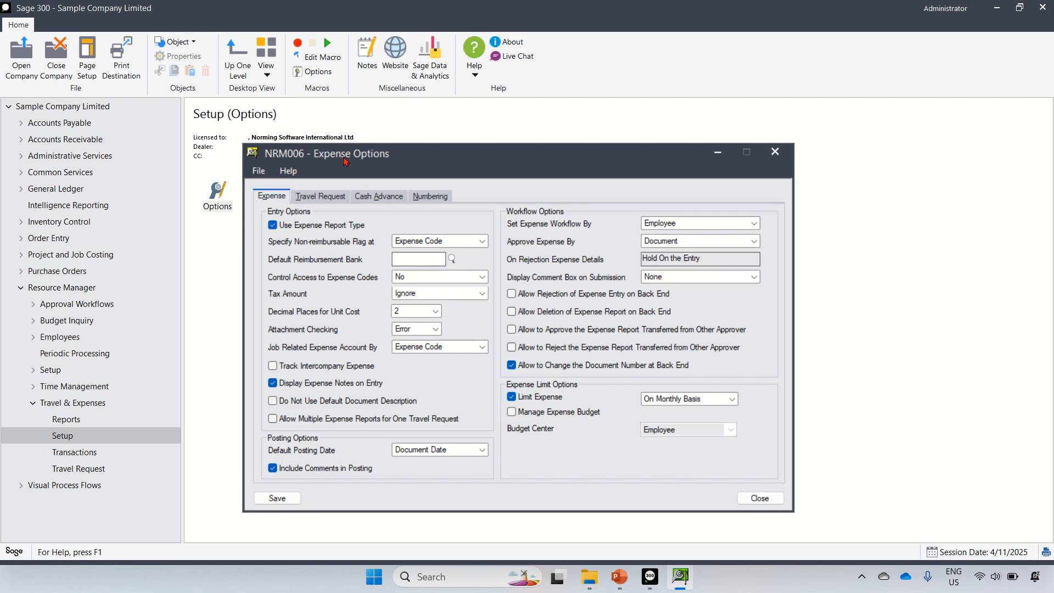
Step: Turn off Use Expense Report Type in the expense options and try to save
left_click_drag(344, 161, 534, 163)
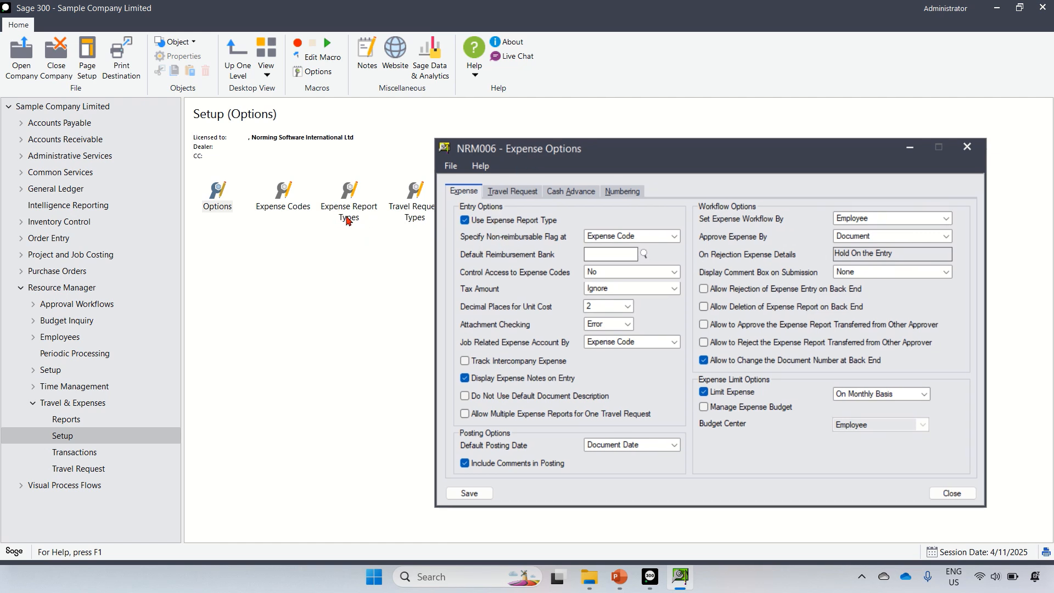
left_click(465, 221)
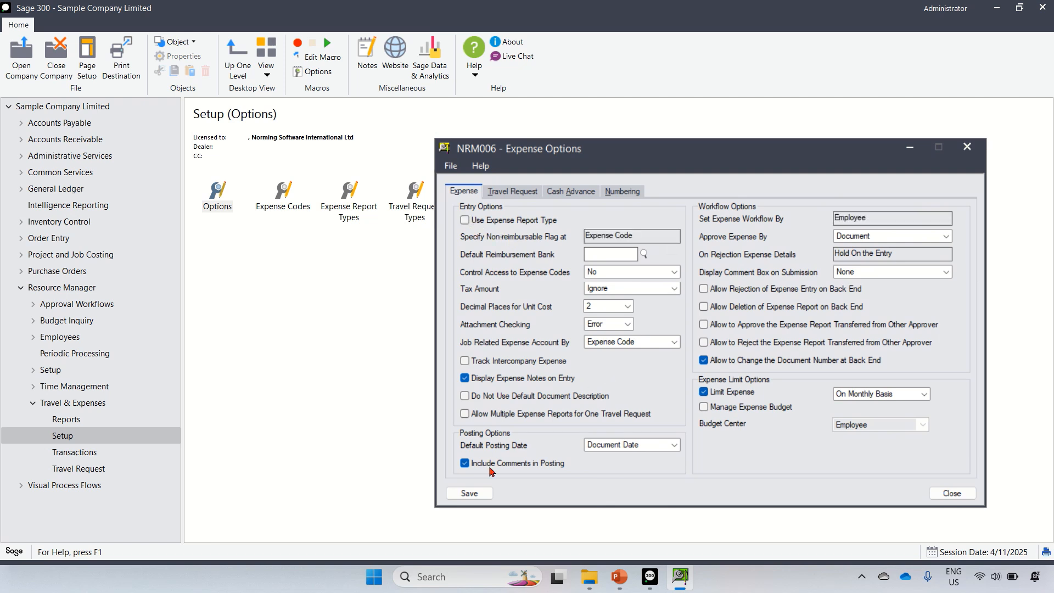
left_click(470, 493)
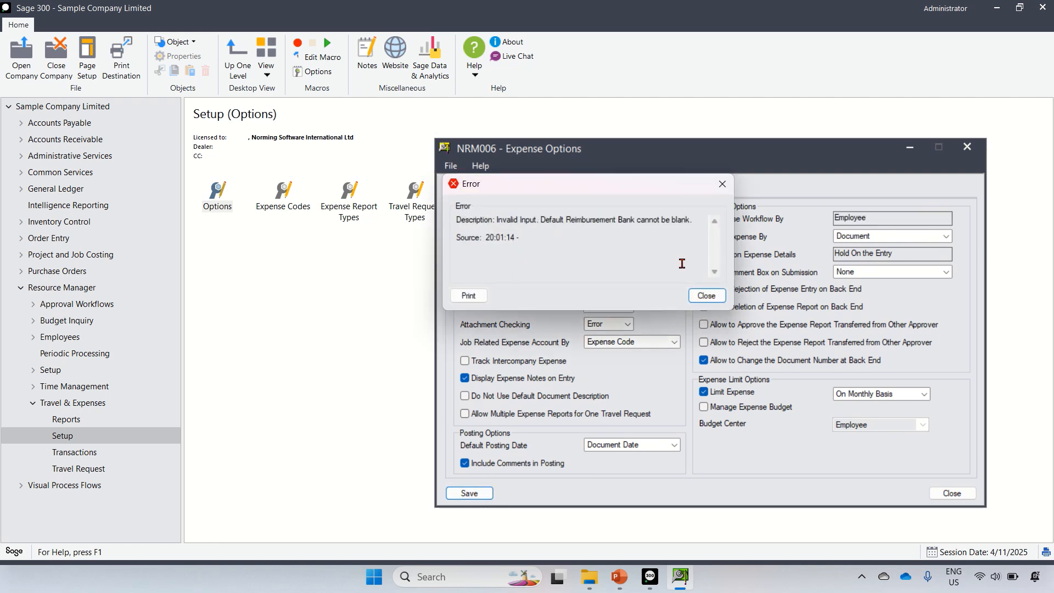
left_click(707, 296)
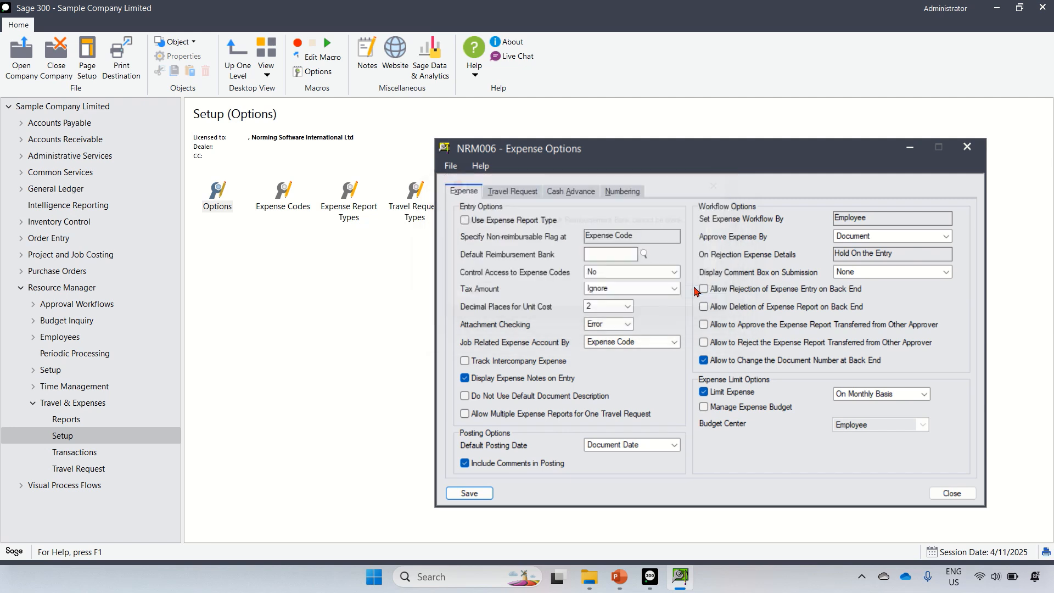
Step: Set the default reimbursement bank to CCB, then save and close the expense options
left_click(643, 255)
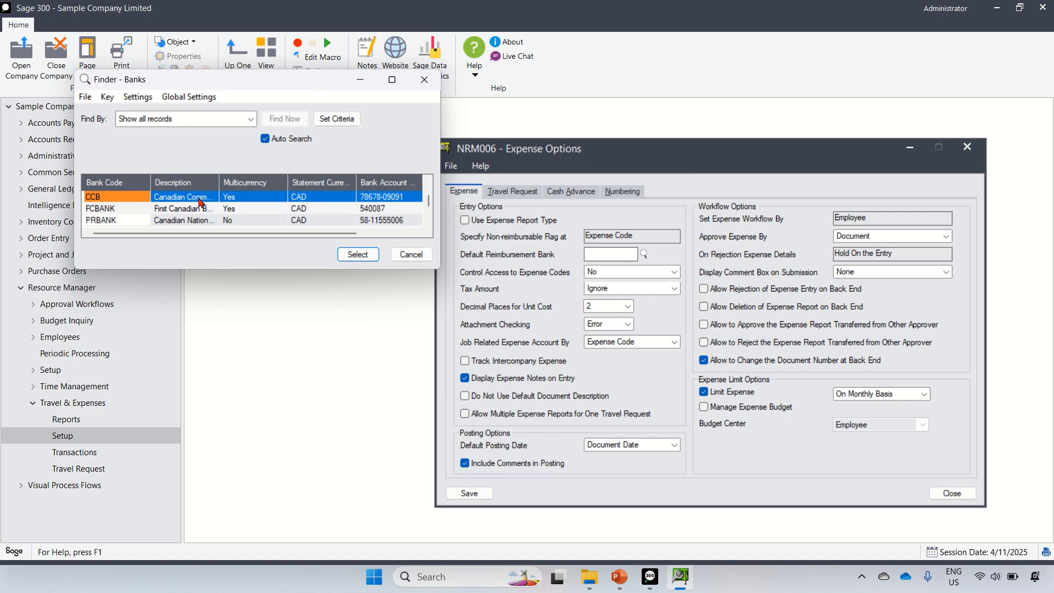
double_click(128, 197)
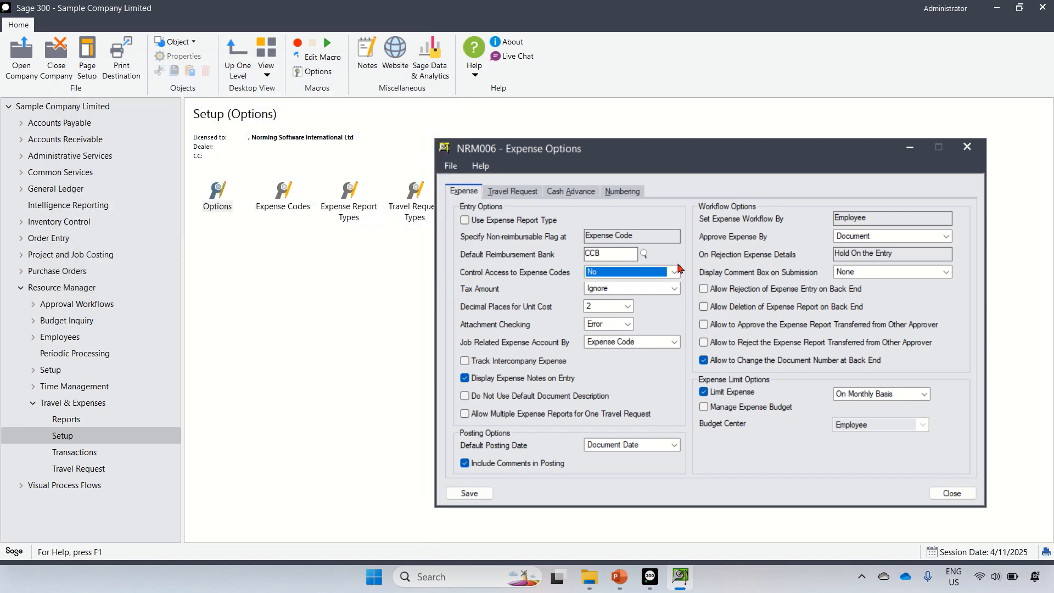
left_click(483, 492)
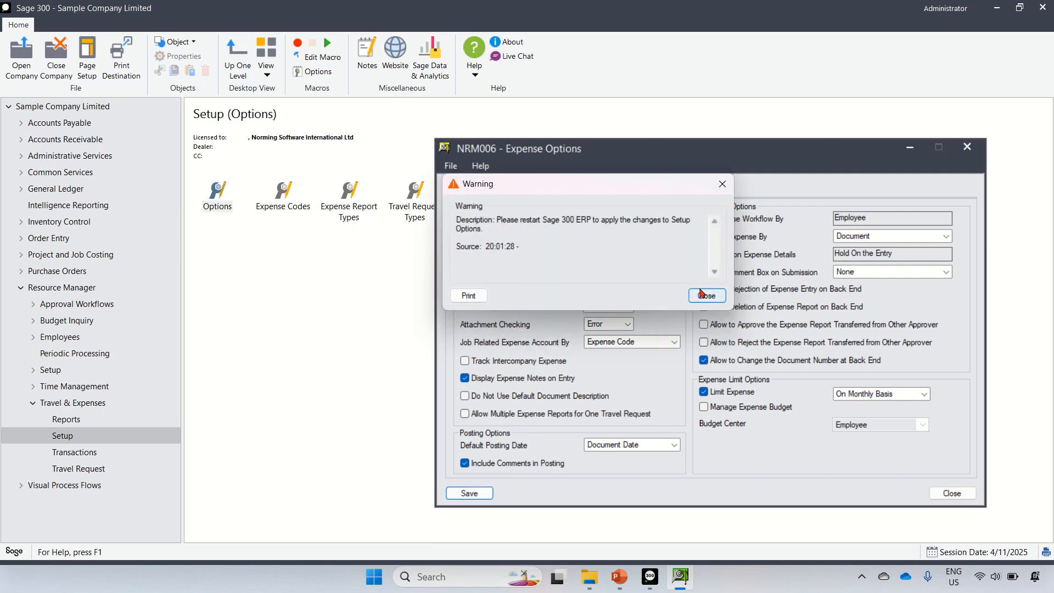
left_click(704, 296)
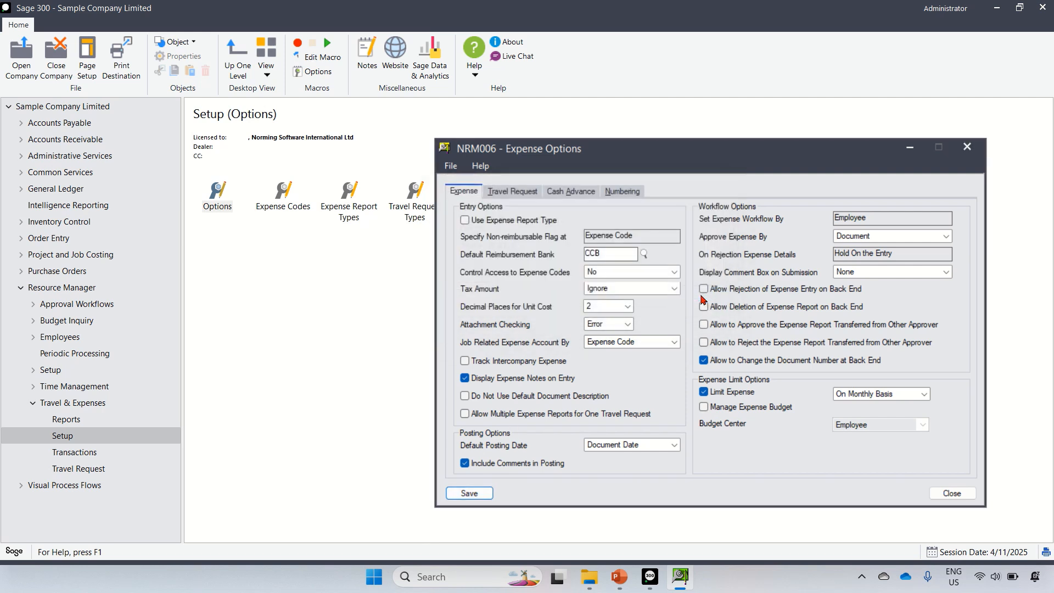
left_click(964, 494)
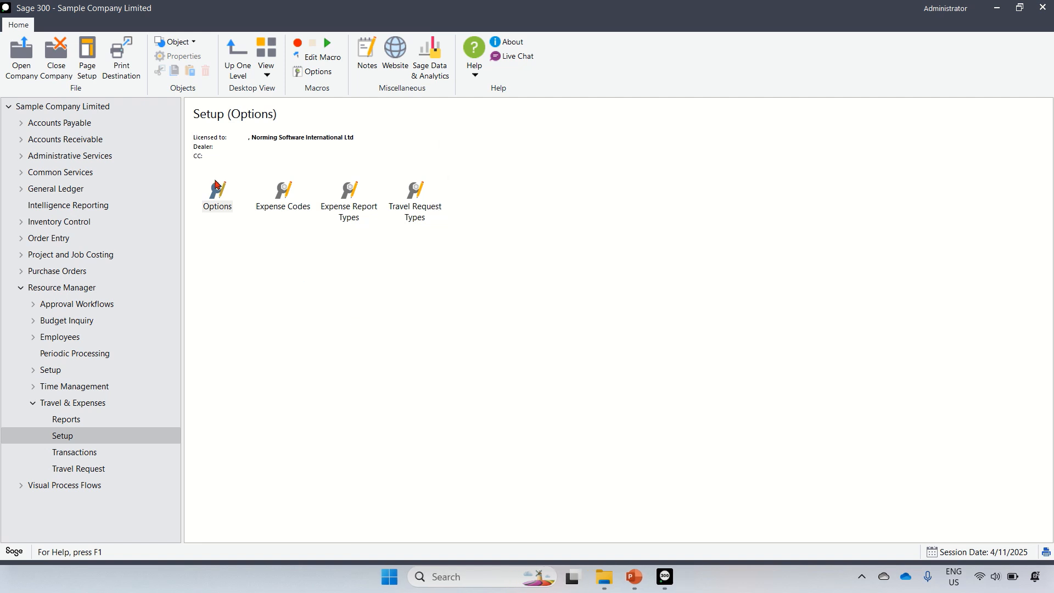
Step: Close the company, reopen it as NRM006 - T&E with the account password, and check its expense options
left_click(57, 76)
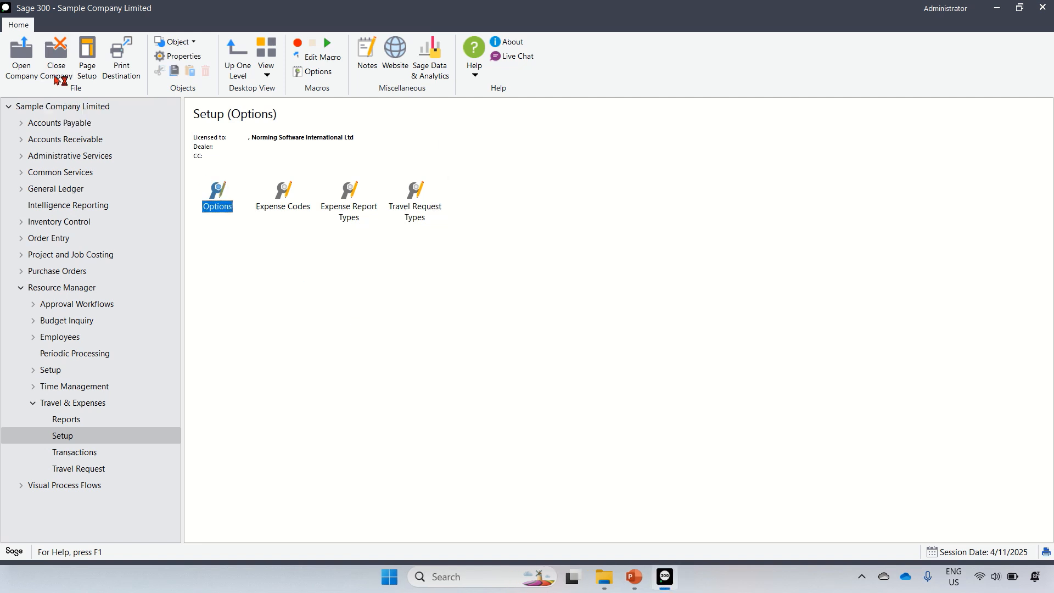
left_click(33, 79)
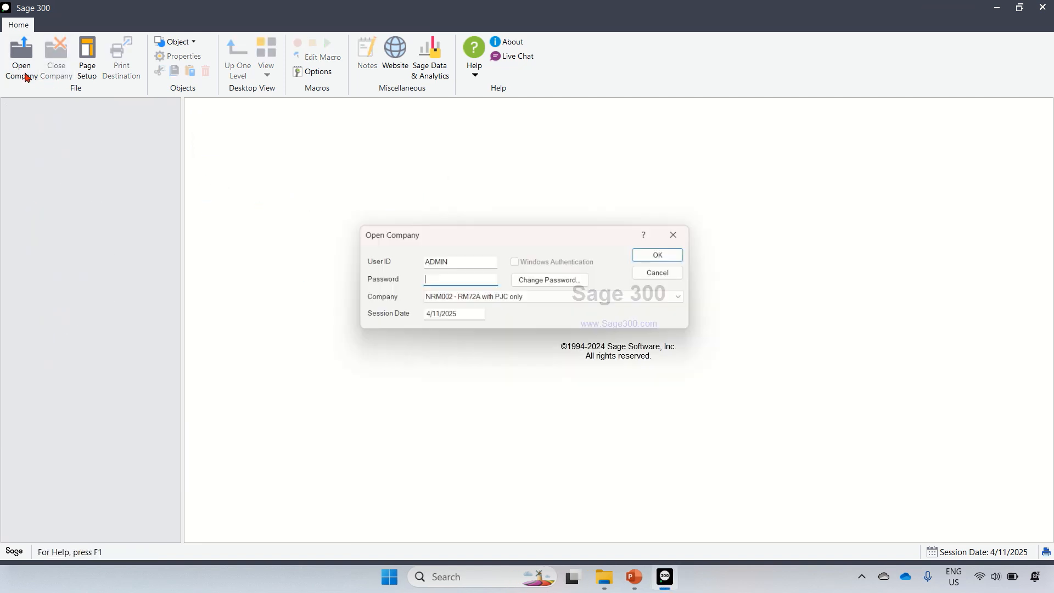
left_click(467, 303)
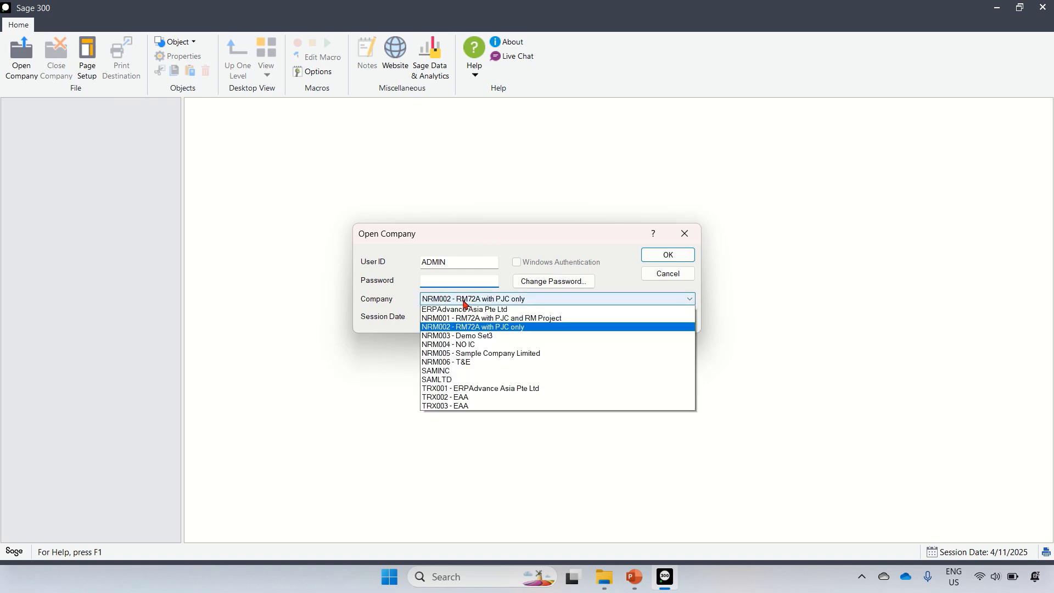
left_click(470, 385)
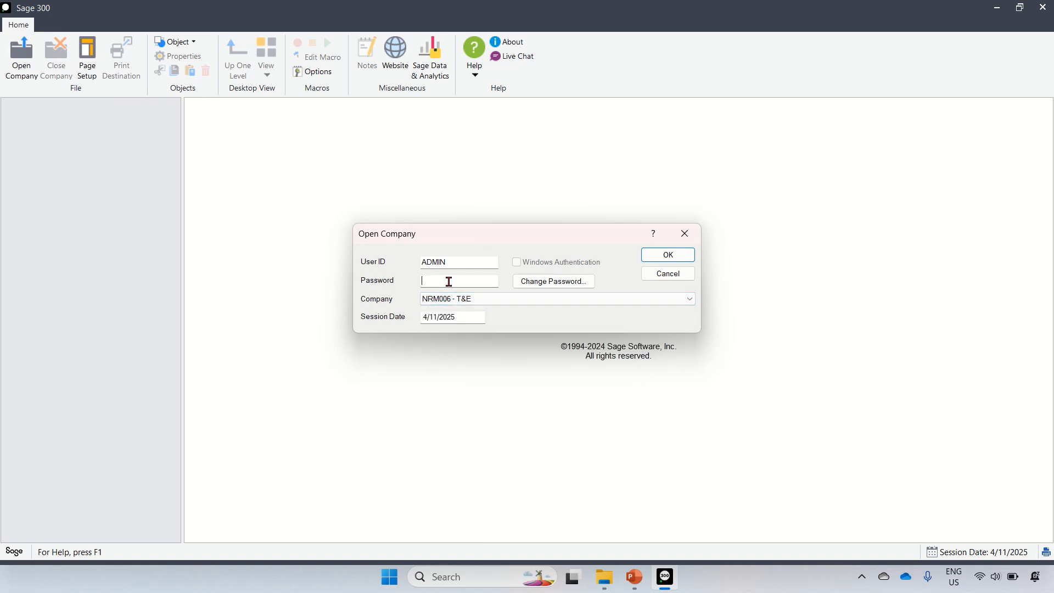
left_click(449, 282)
key("Return")
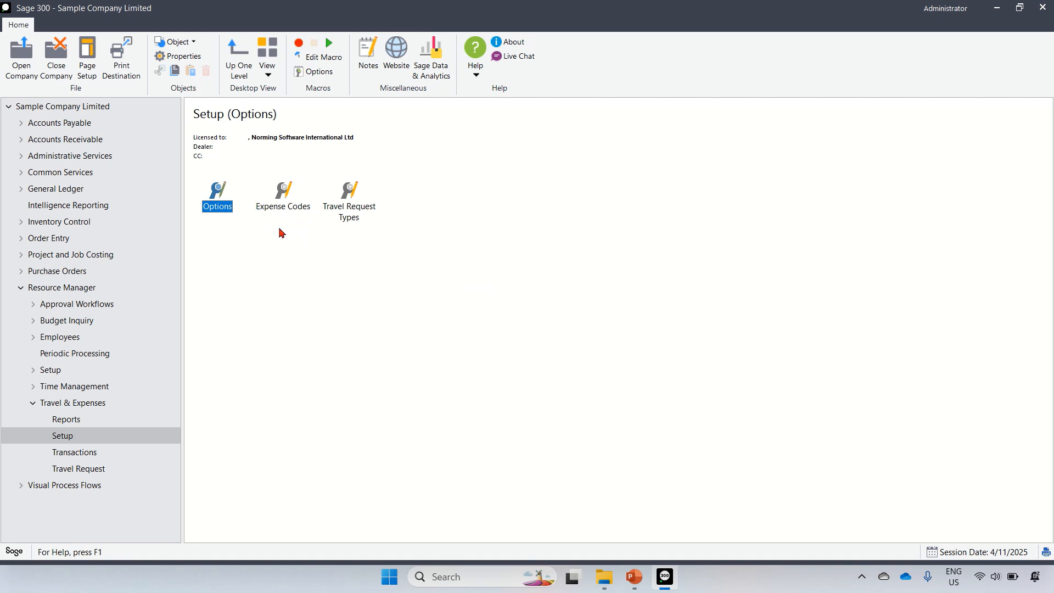
double_click(219, 211)
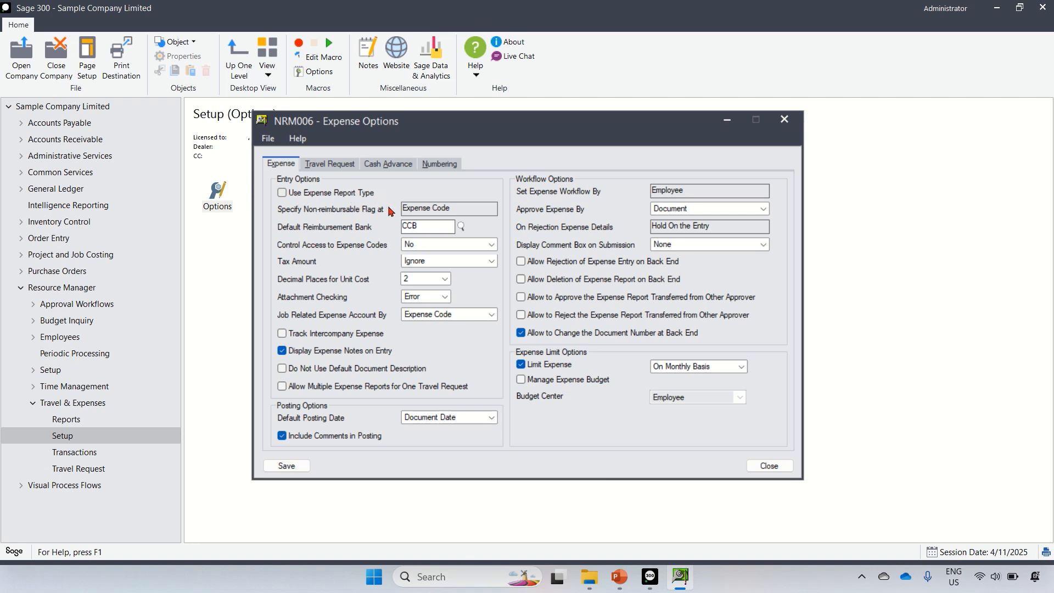
left_click(768, 466)
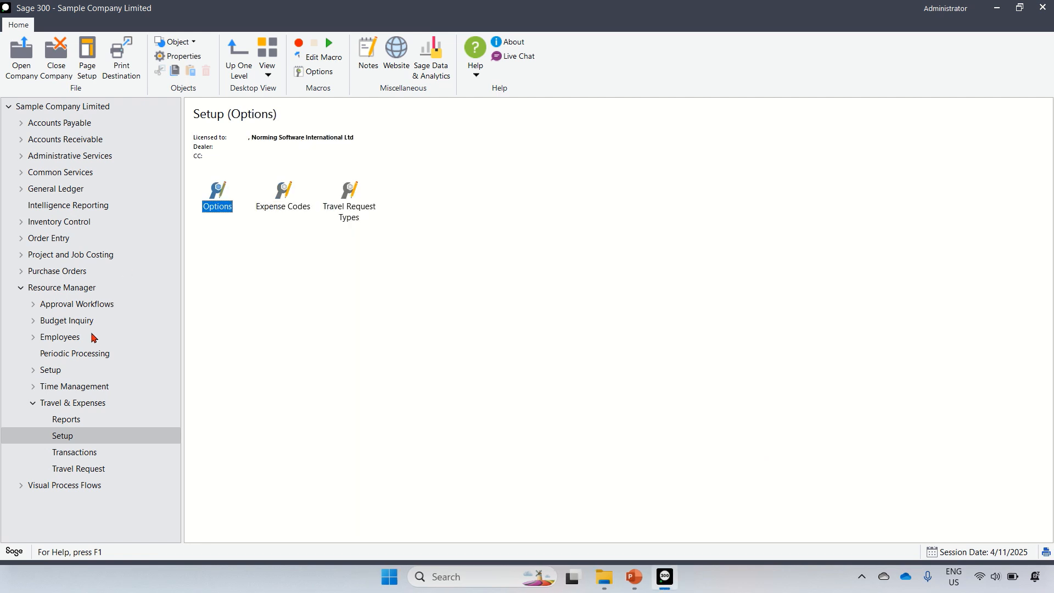
Step: Open Employee Registers under Resource Manager and go to the Staff1 employee record
left_click(79, 339)
left_click(343, 218)
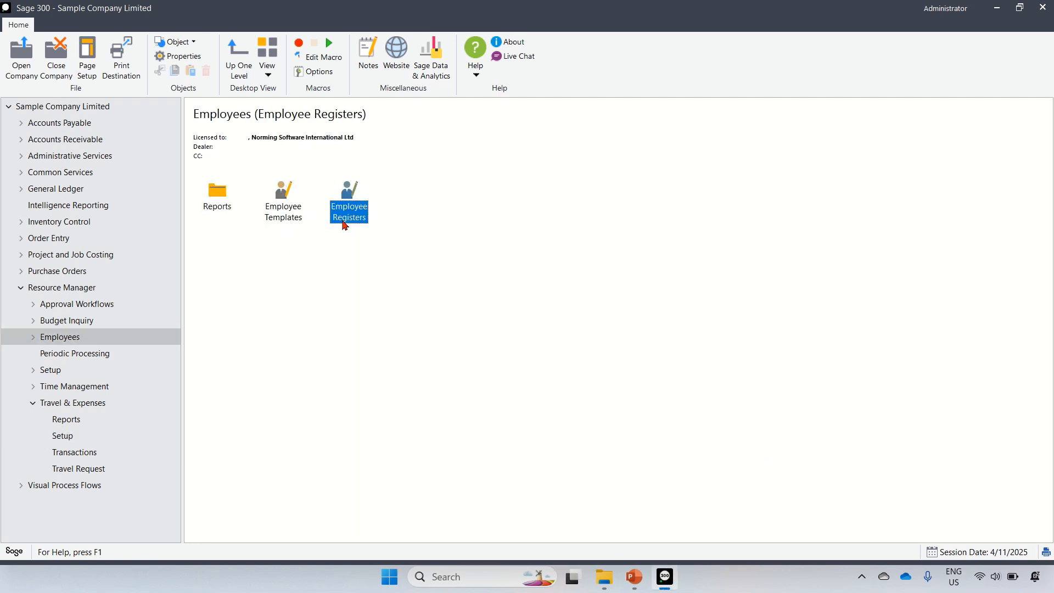
left_click(444, 246)
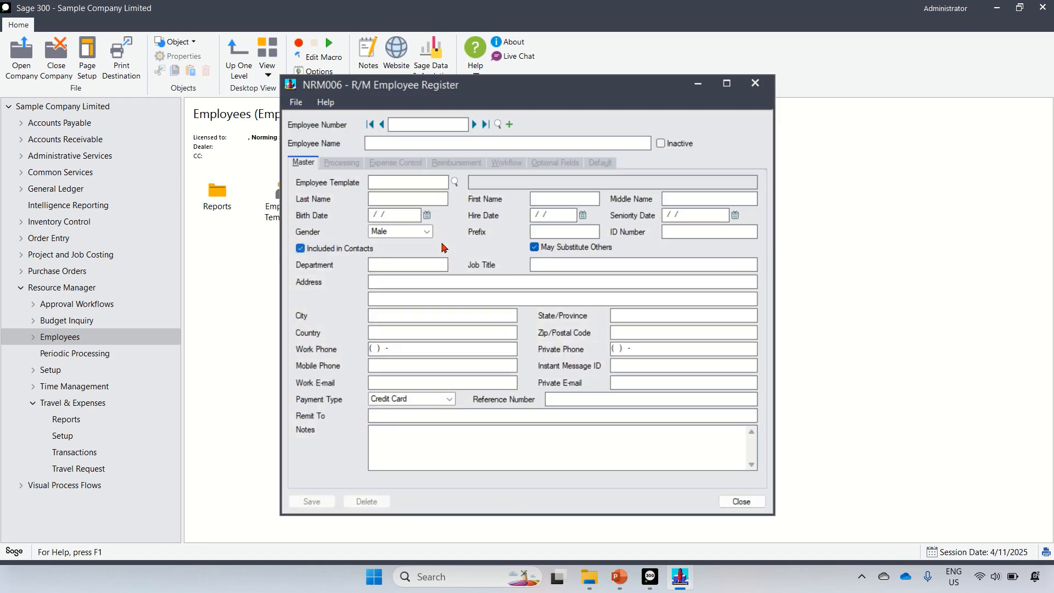
left_click(475, 125)
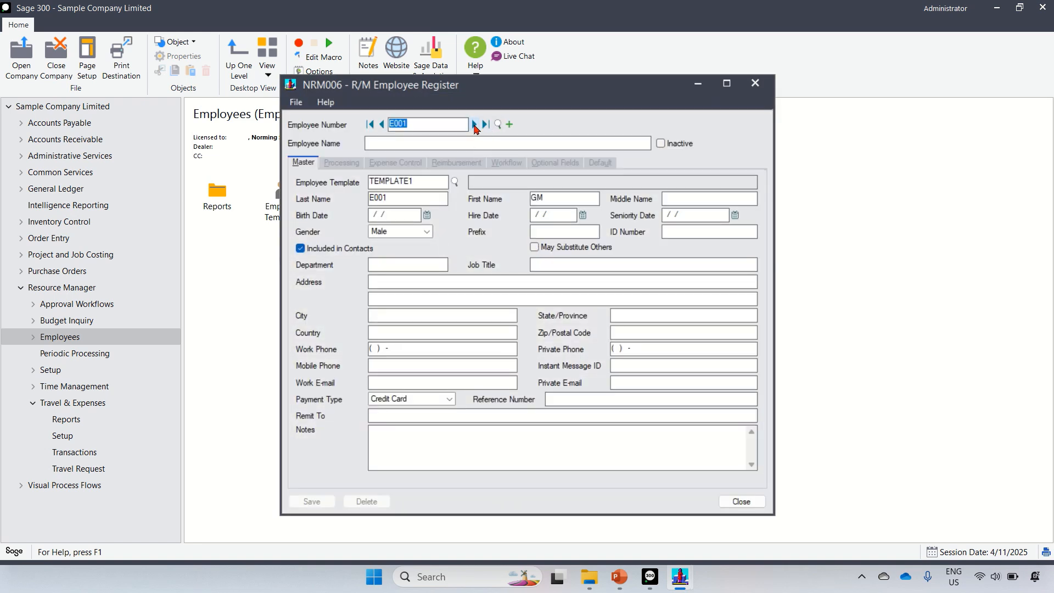
left_click(475, 125)
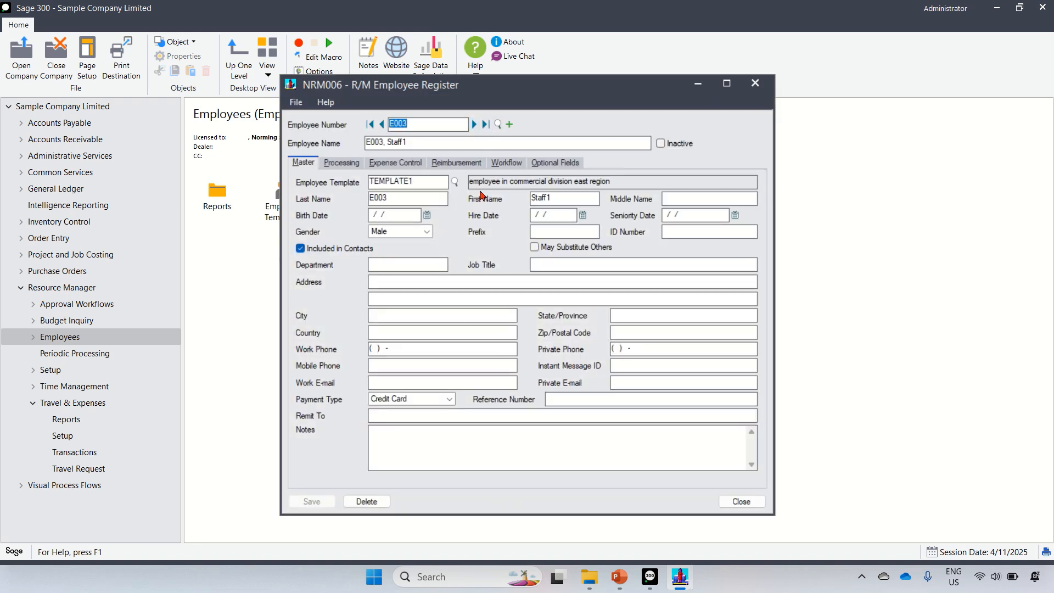
Step: Assign the approval workflow EXPWF to Staff1's Expense Report type and close the employee register
left_click(494, 166)
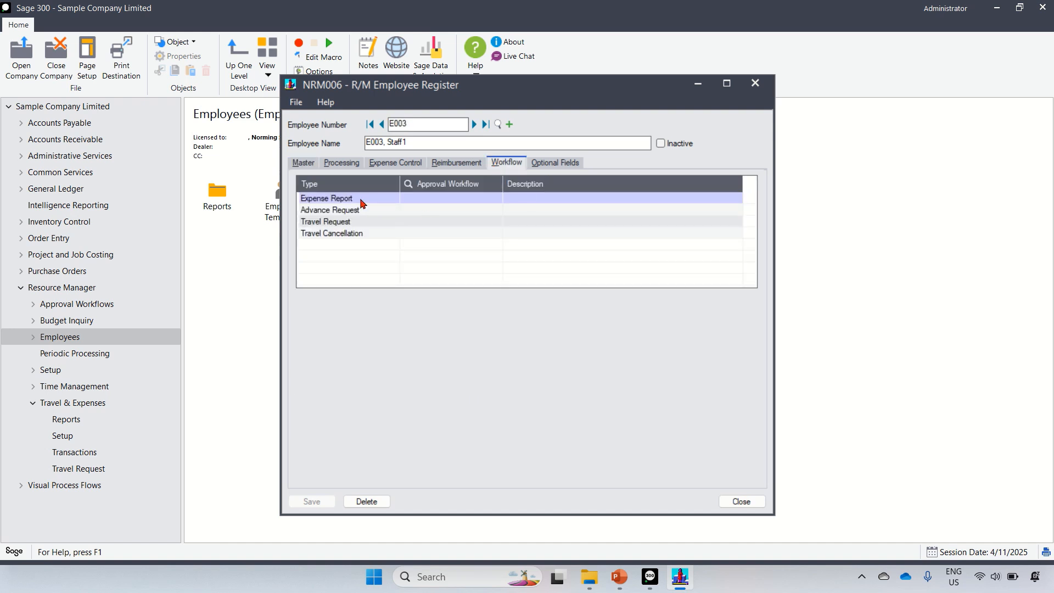
left_click(451, 202)
left_click(461, 201)
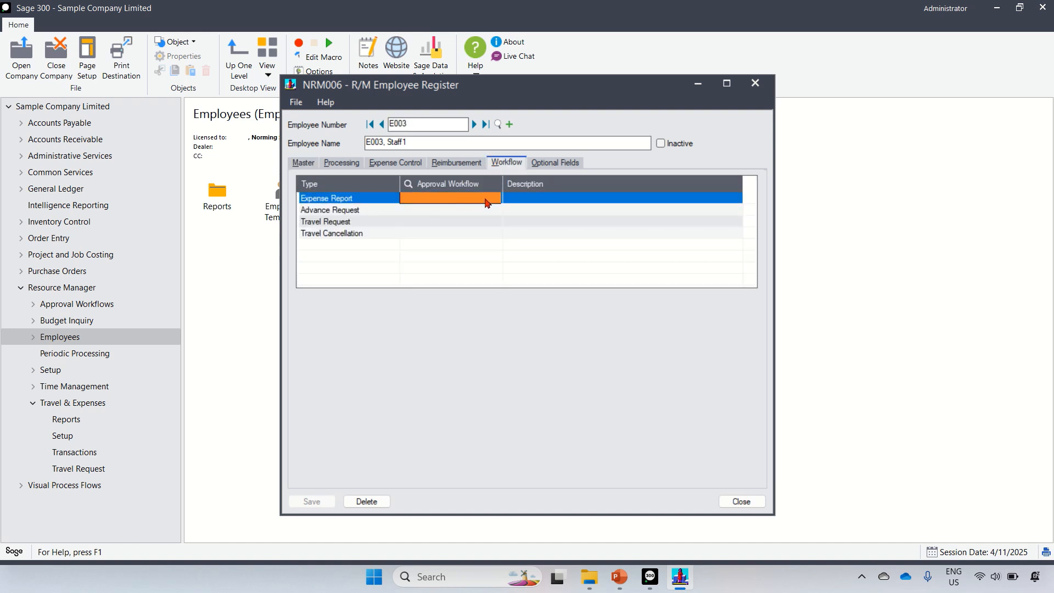
left_click(487, 203)
left_click(495, 199)
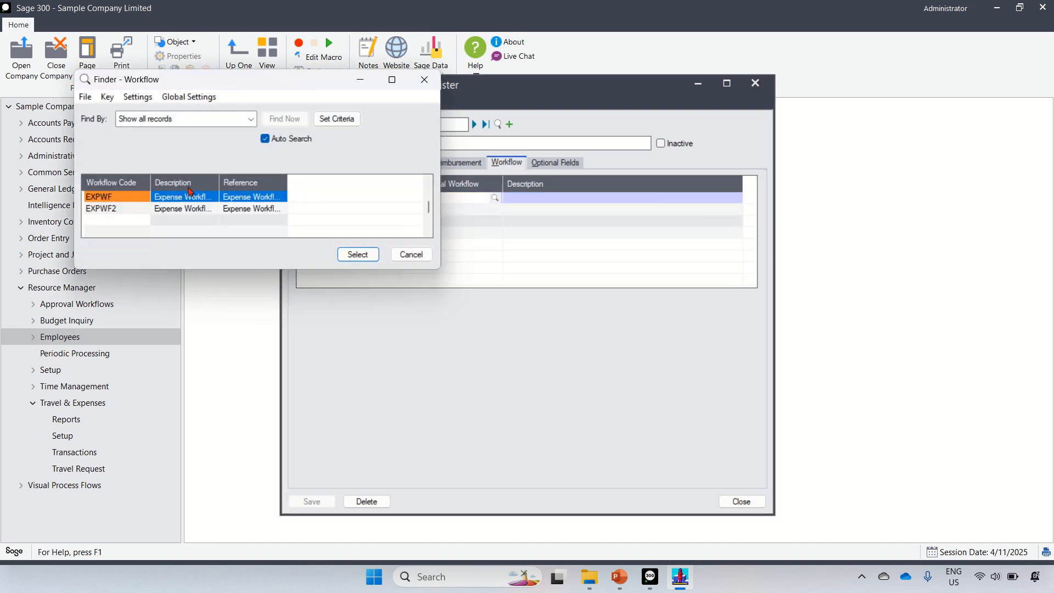
double_click(133, 201)
left_click(475, 220)
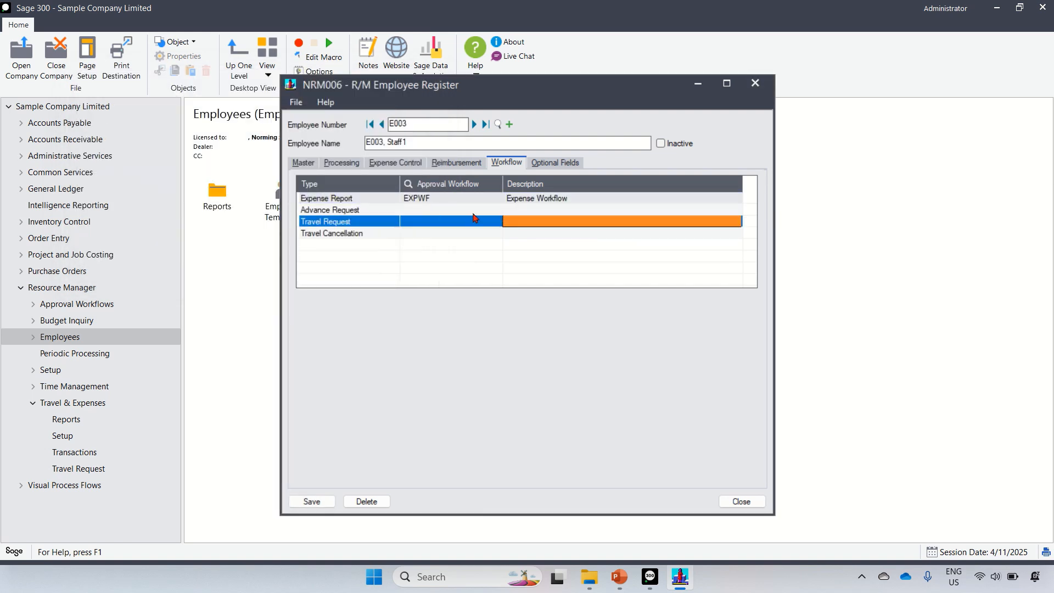
left_click(473, 199)
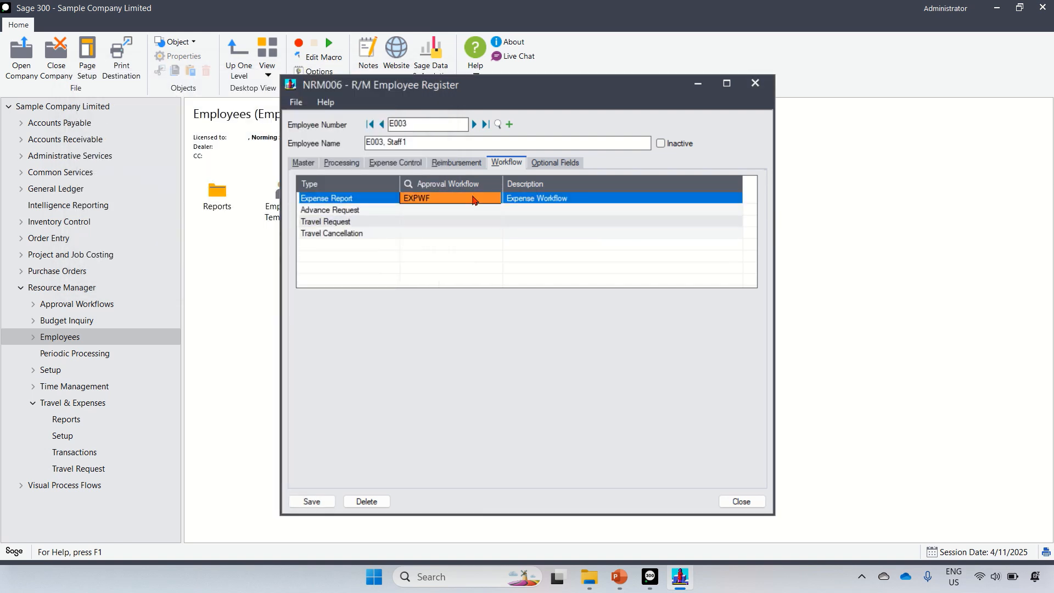
left_click(740, 502)
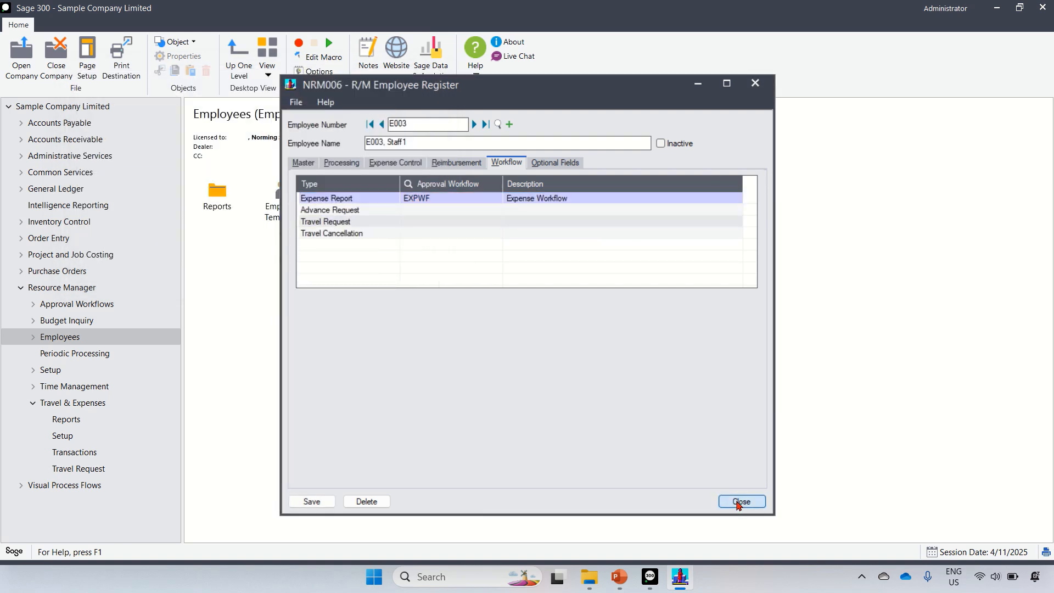
left_click(508, 335)
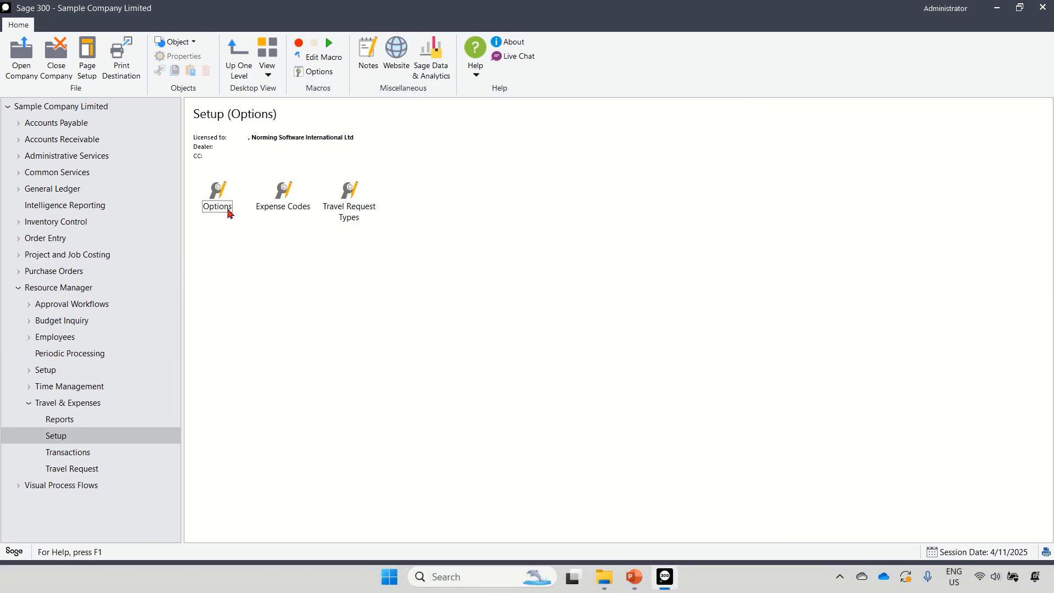
Step: Turn on Use Expense Report Type in the Travel & Expenses options, then save and close them
double_click(228, 209)
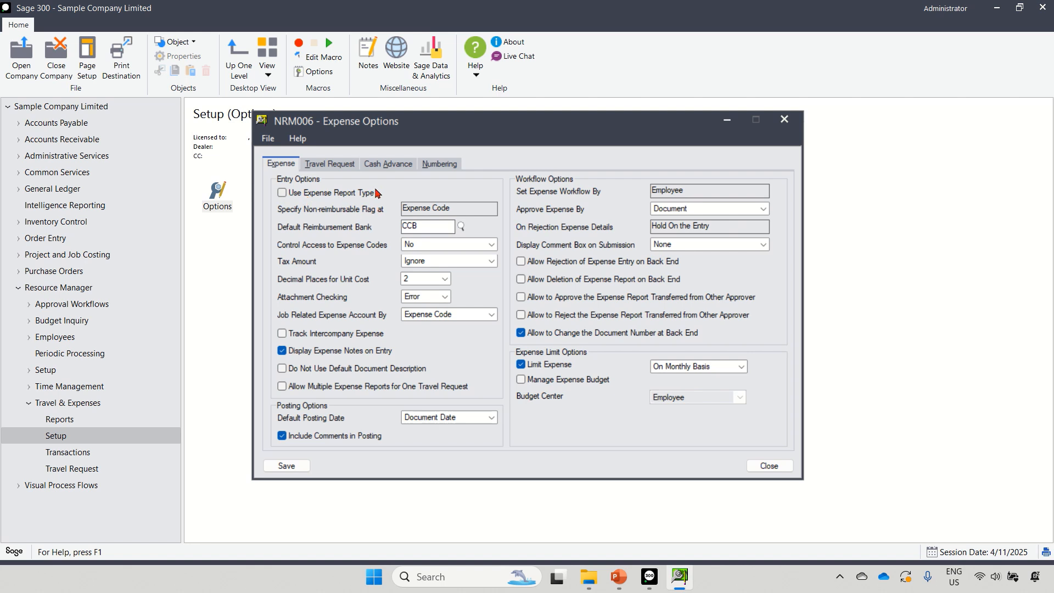
left_click(283, 193)
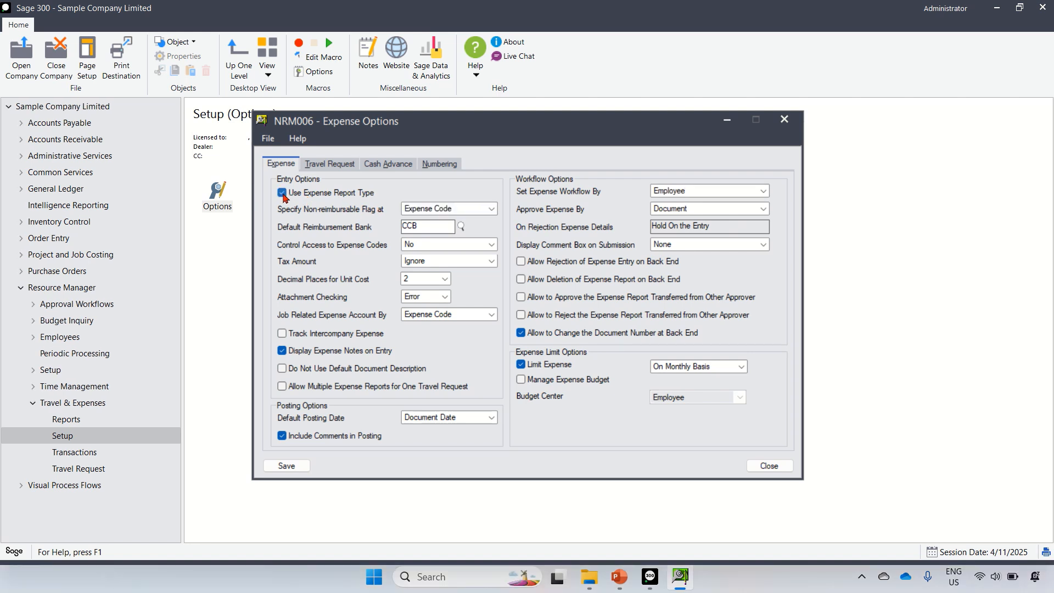
left_click(291, 466)
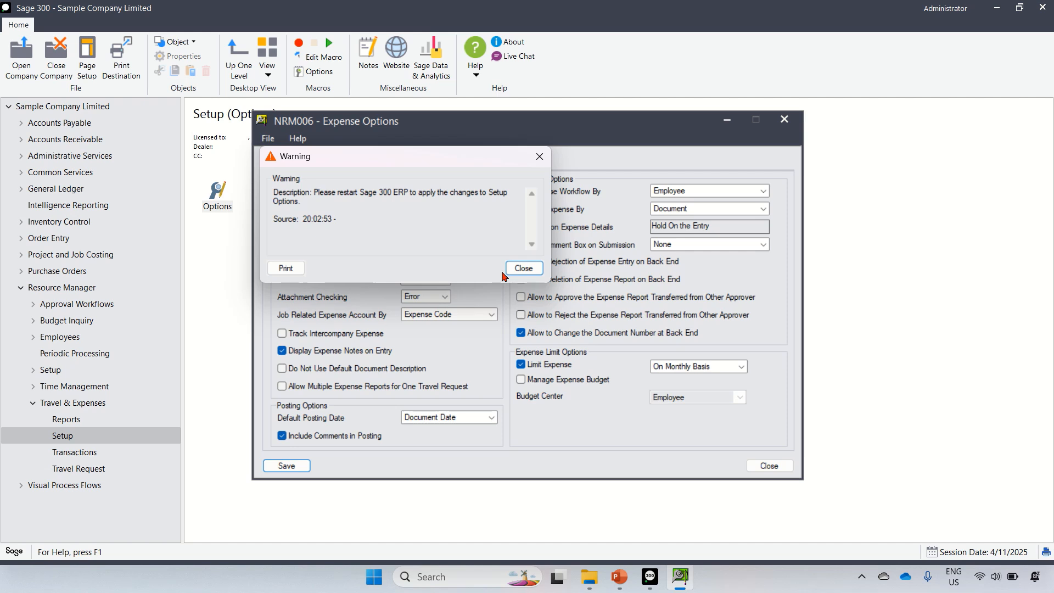
left_click(535, 273)
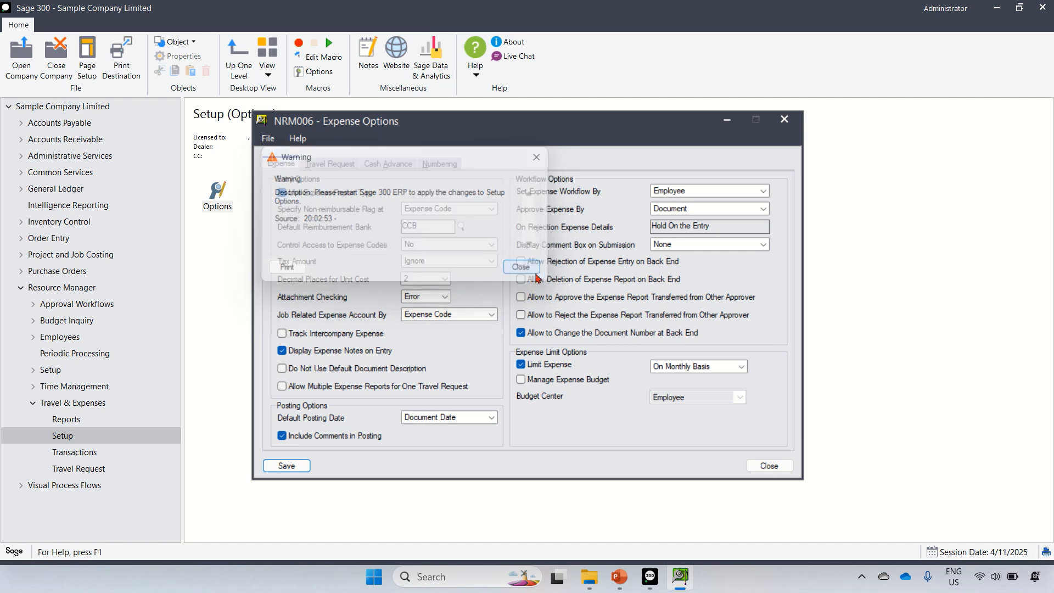
left_click(771, 466)
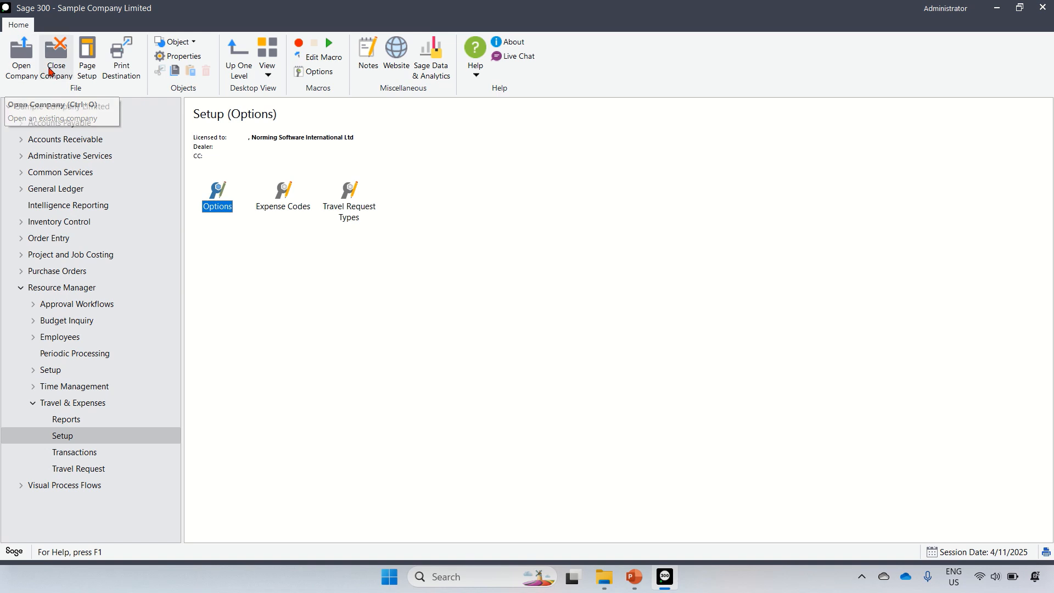
Step: Close the current company and sign back in to NRM006 - T&E with the account password
left_click(53, 71)
left_click(25, 63)
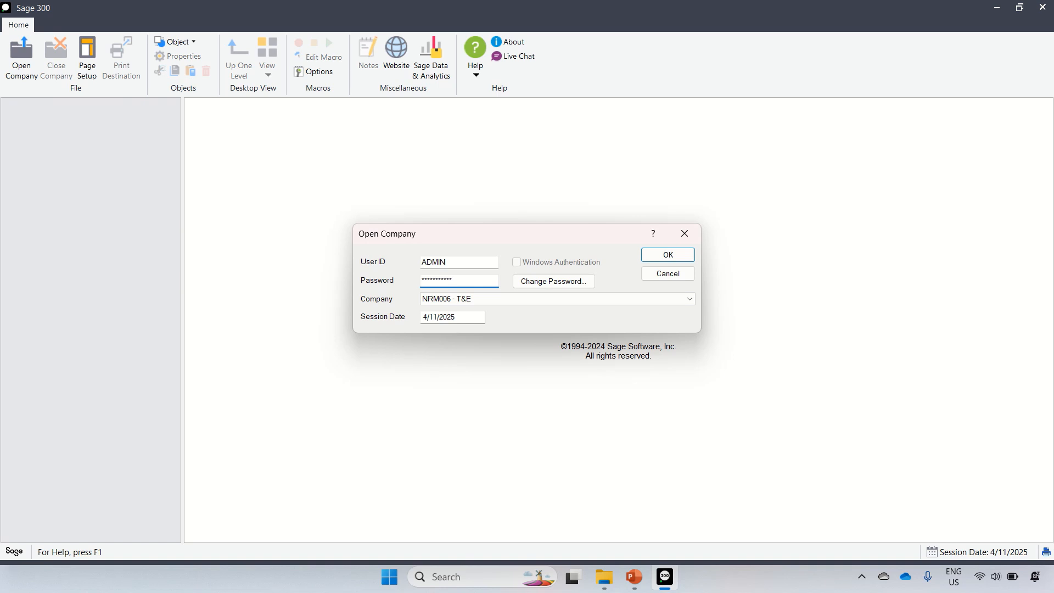
key("Return")
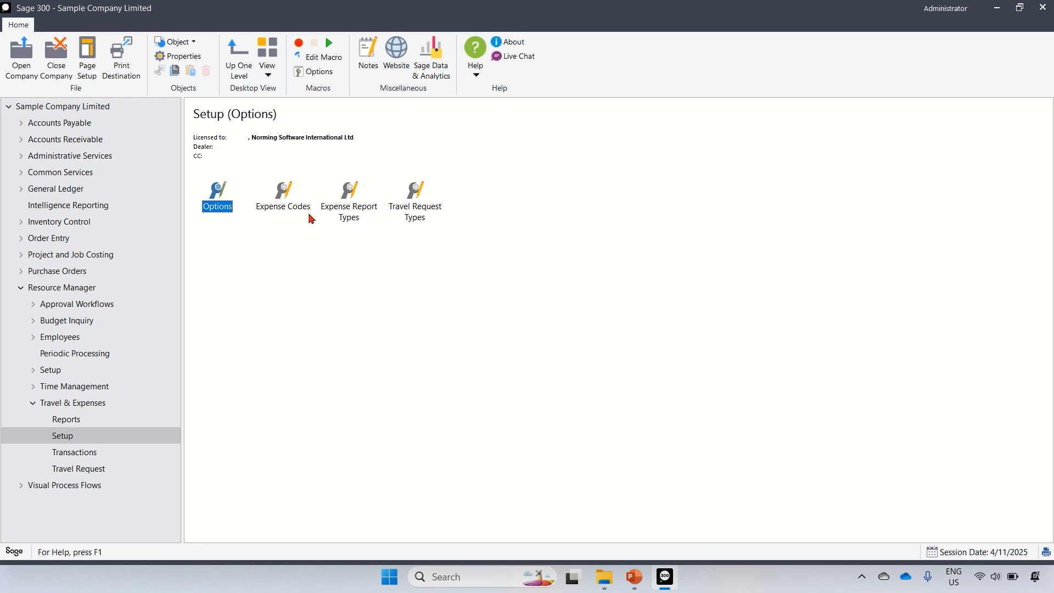
Step: Open the Travel & Expenses options, review the Specify Non-reimbursable Flag at choices, and keep Expense Code
left_click(351, 224)
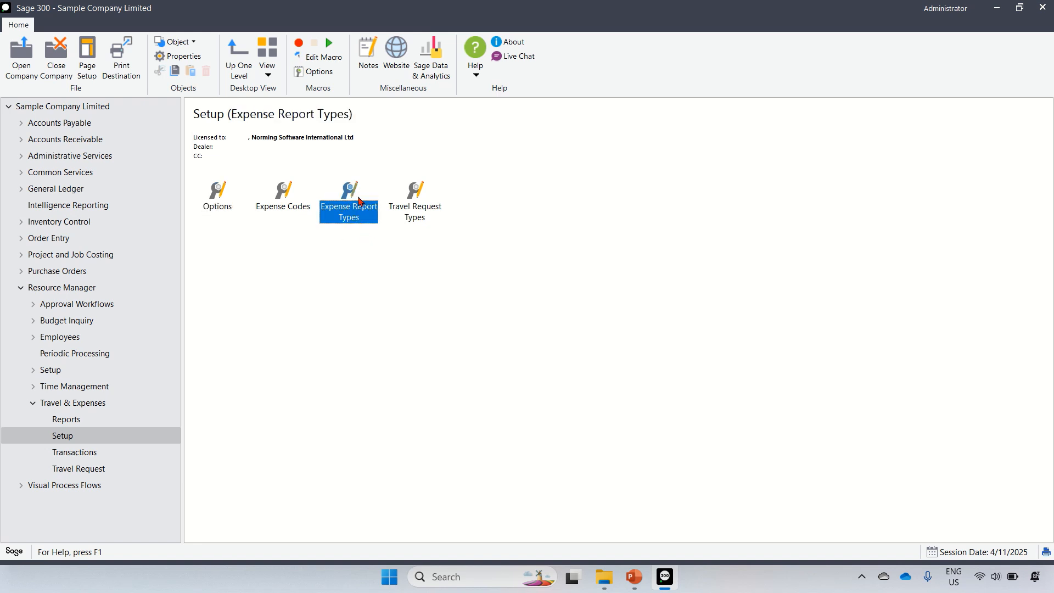
double_click(216, 207)
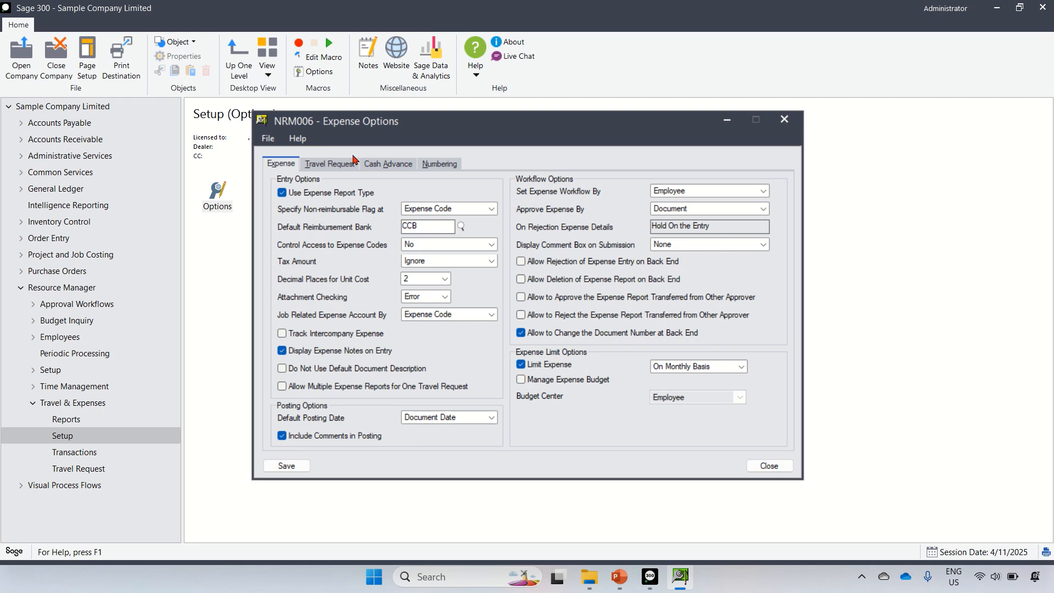
left_click_drag(359, 133, 487, 136)
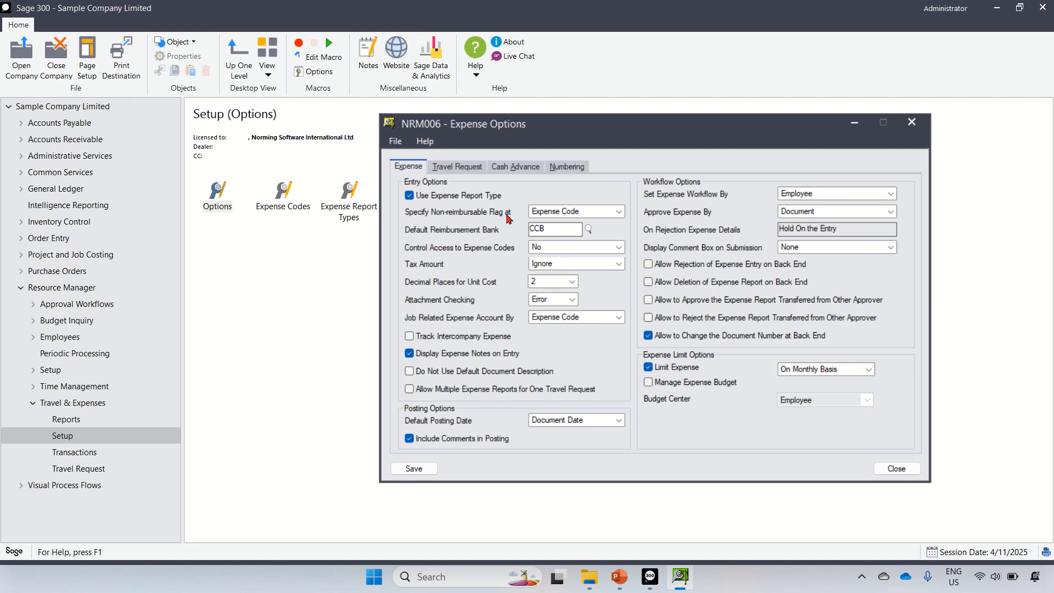
left_click(564, 212)
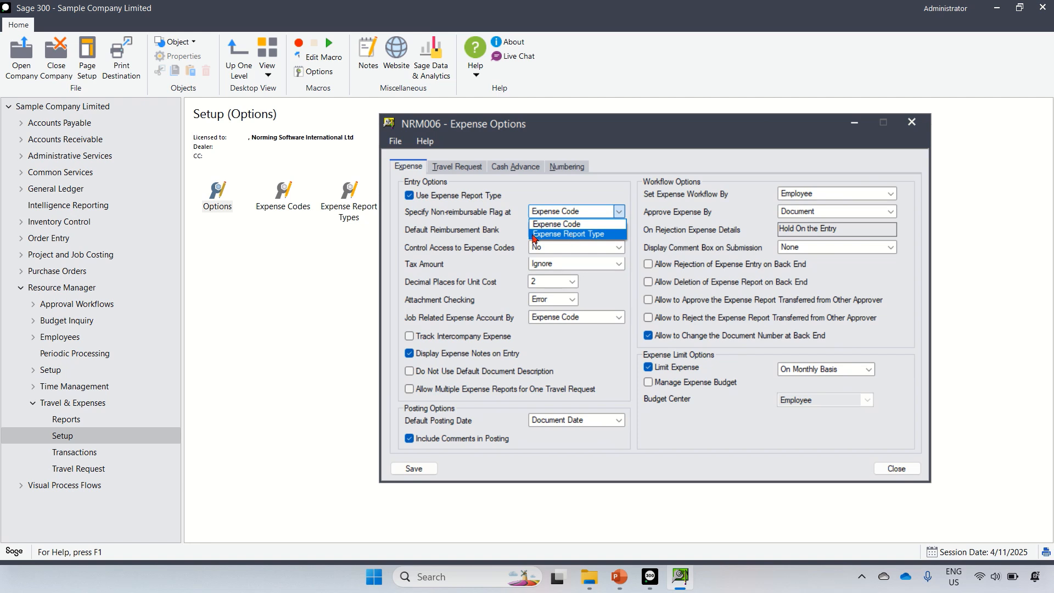
left_click(569, 224)
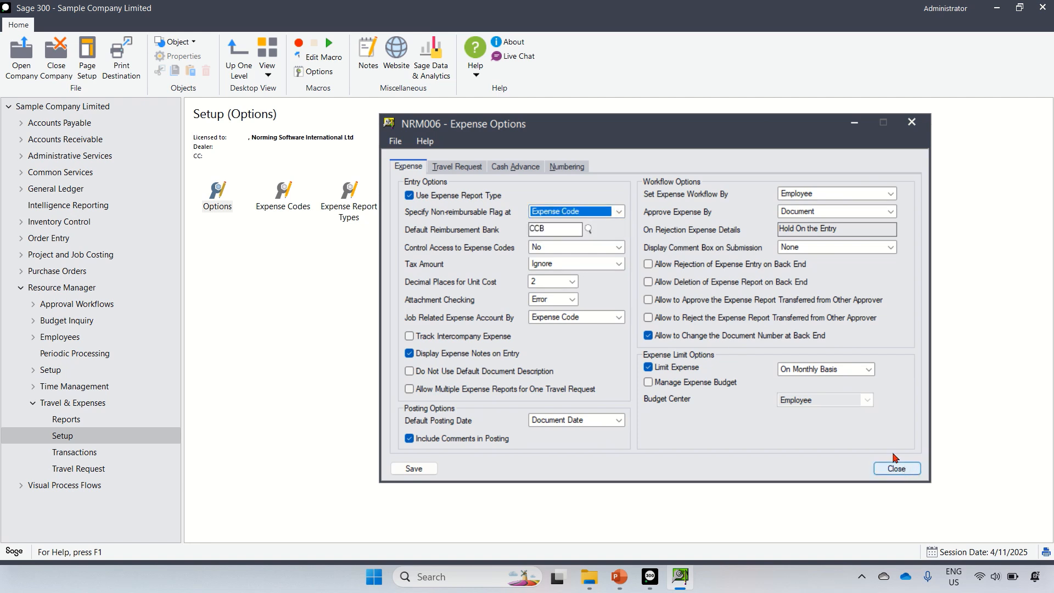
Step: Check the Expense Codes form for the Non-Reimbursable setting, close it, and return to Expense Options
left_click(295, 204)
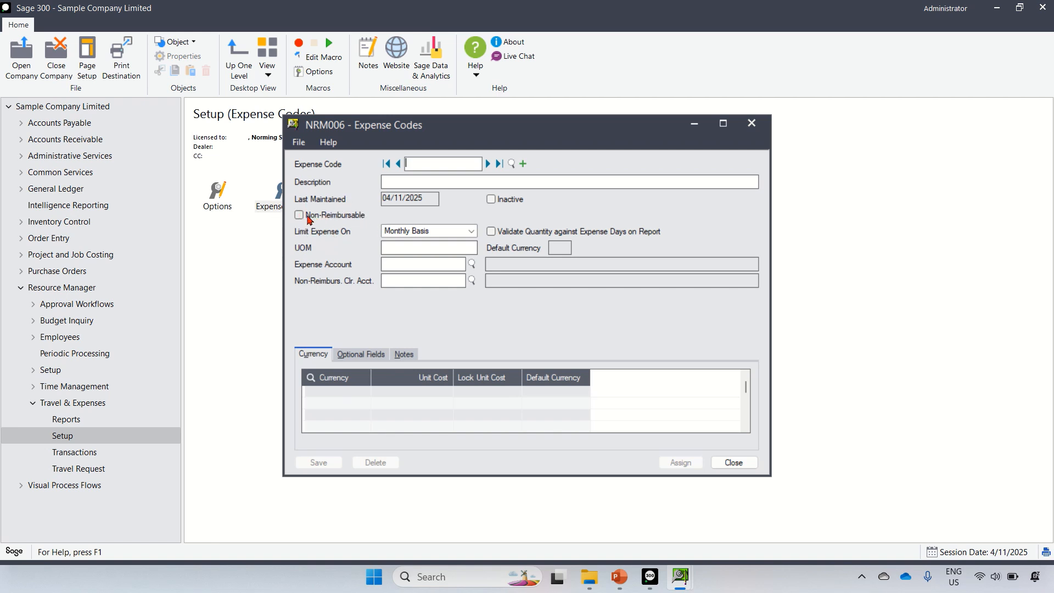
left_click(742, 465)
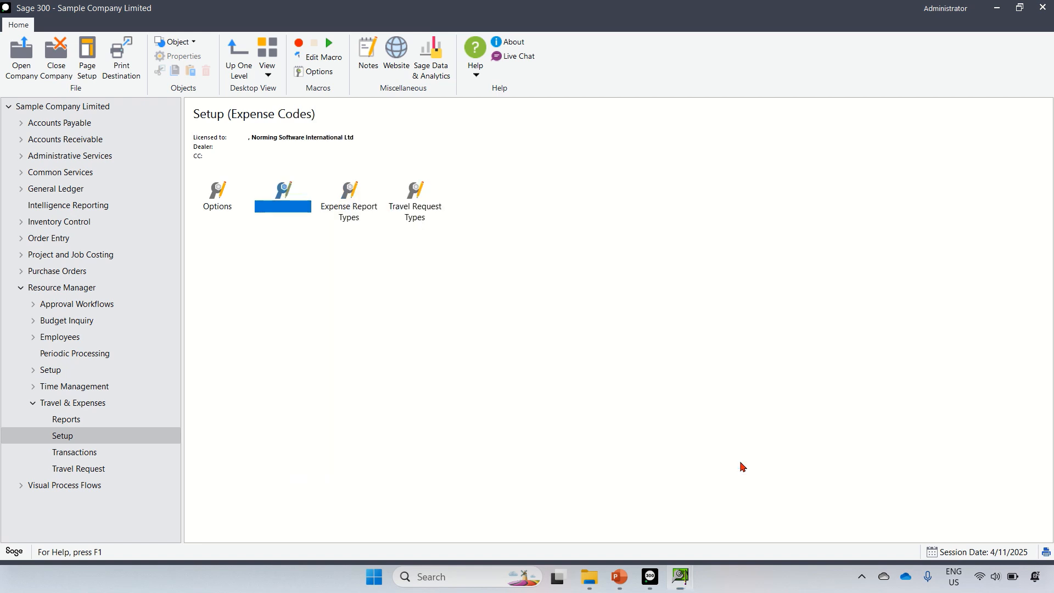
left_click(679, 575)
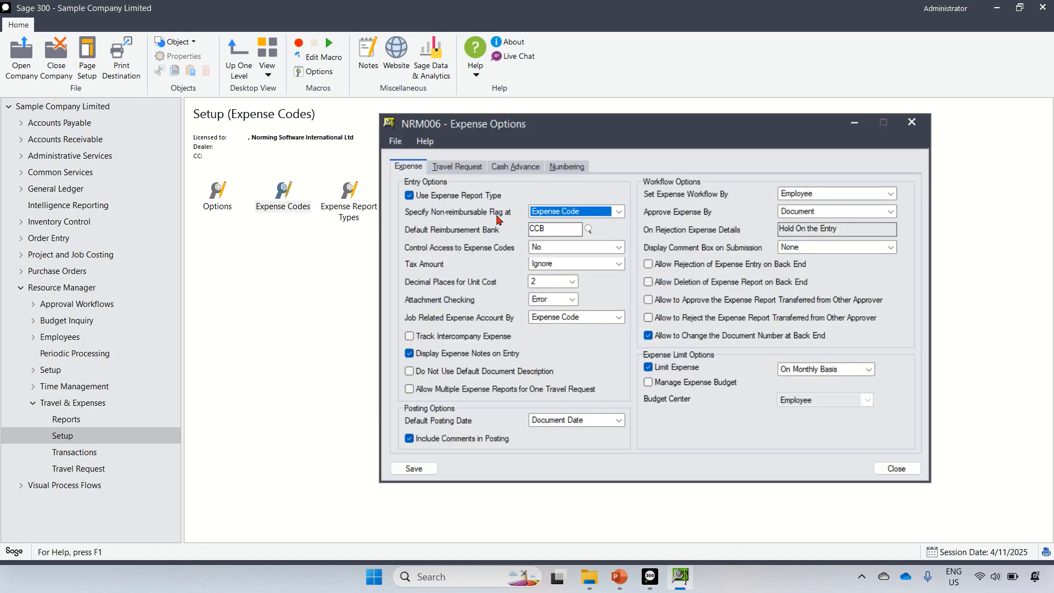
Step: Set Specify Non-reimbursable Flag at to Expense Report Type, then save and close the expense options
left_click(607, 215)
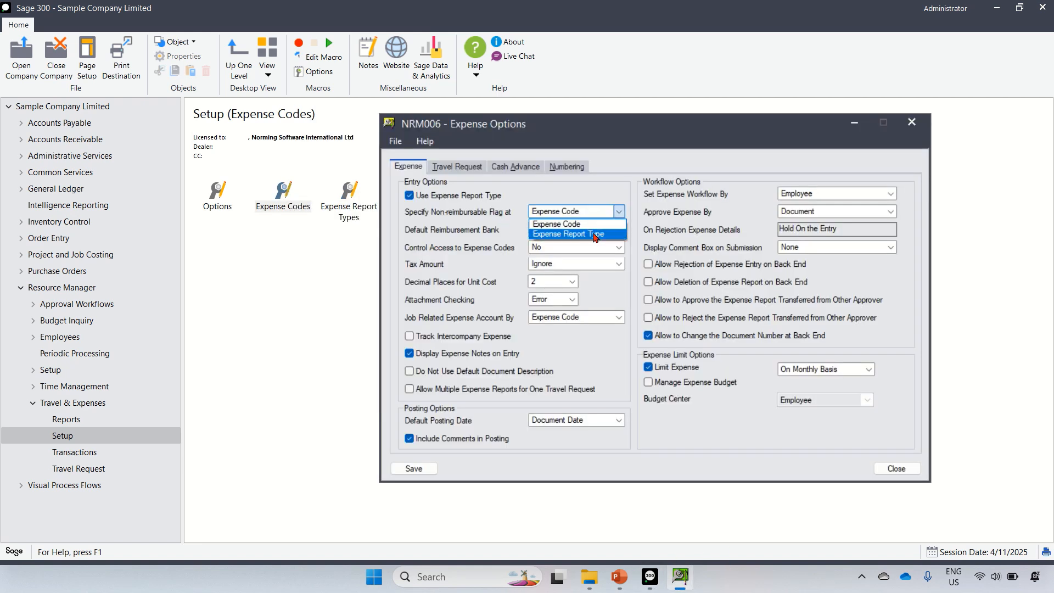
left_click(593, 235)
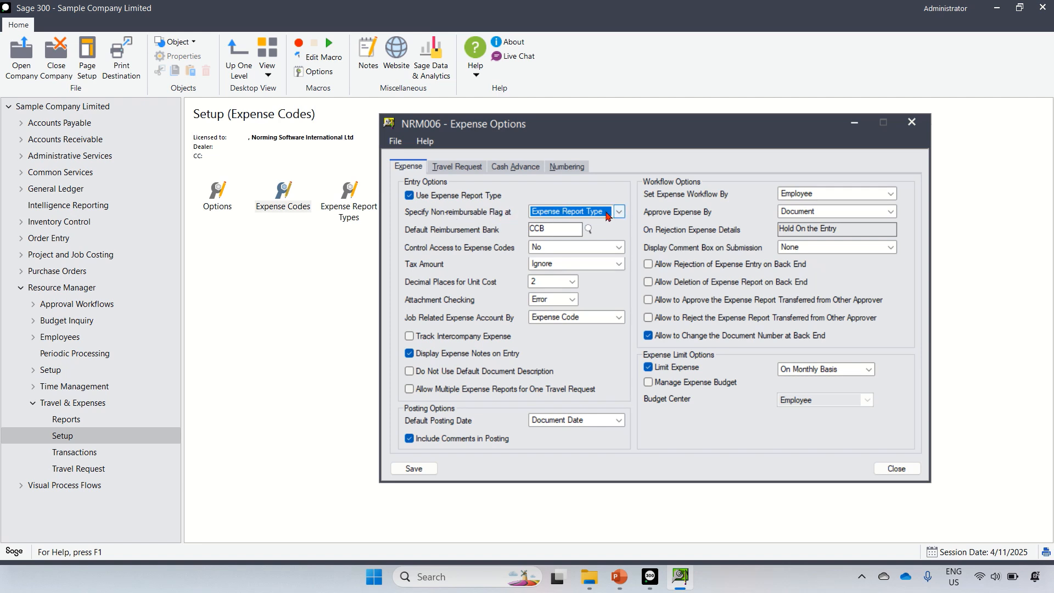
left_click(433, 467)
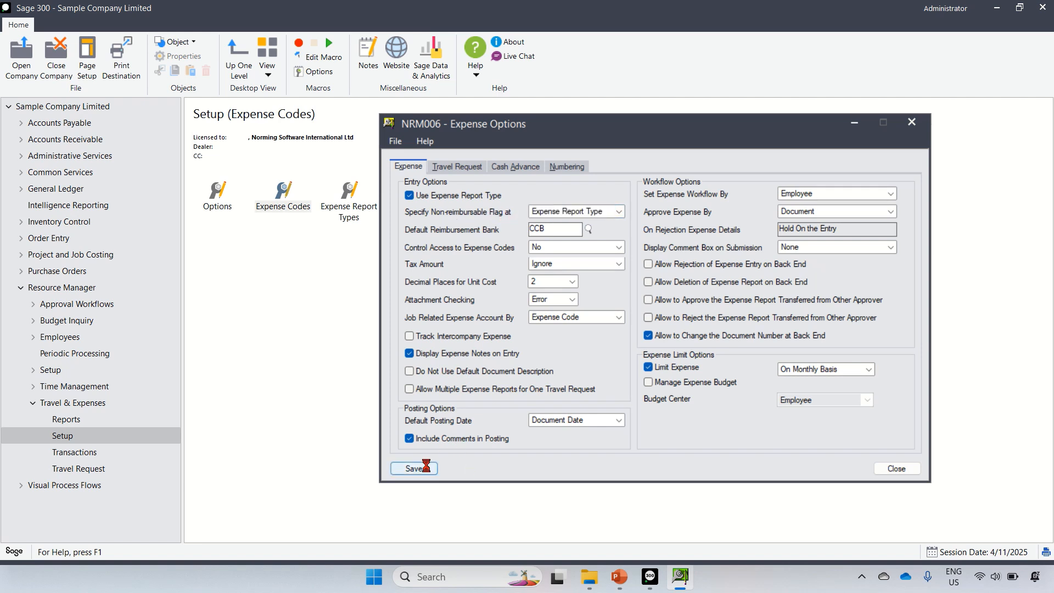
left_click(897, 468)
Step: Reopen the Expense Codes form to examine its fields under the changed flag option, then close it
left_click(293, 207)
double_click(293, 207)
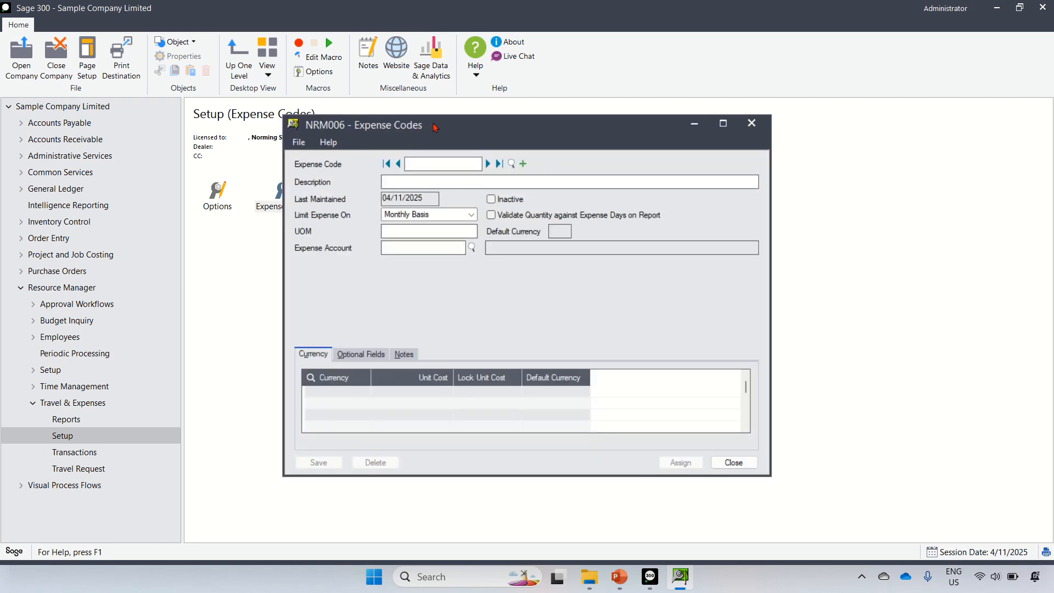
left_click_drag(433, 127, 464, 178)
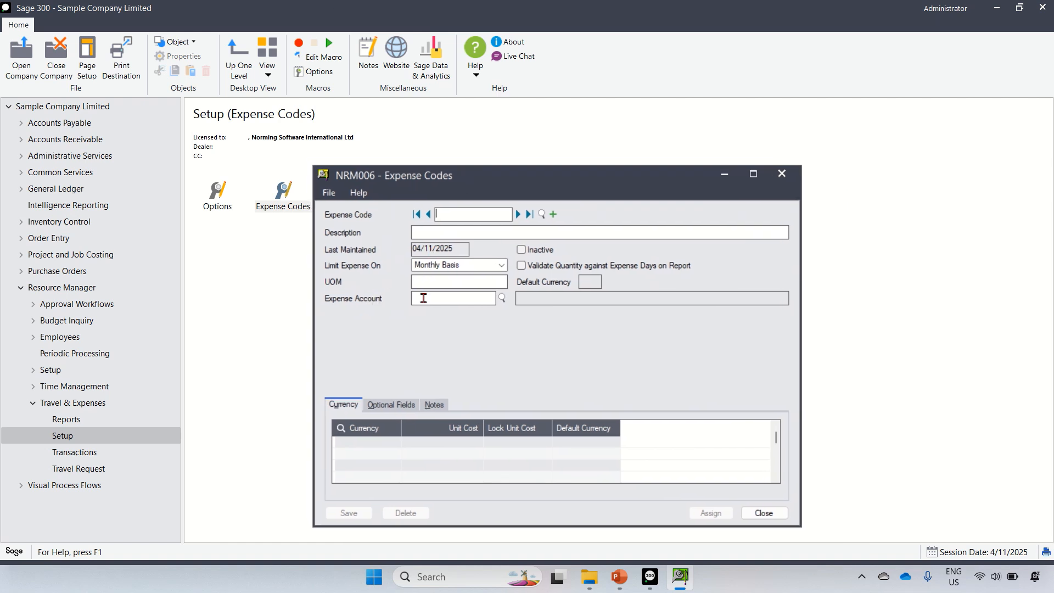
left_click(747, 516)
Step: Open Expense Report Types, look at the optional fields, enable Non-Reimbursable to view its settings, and close without saving
left_click(351, 218)
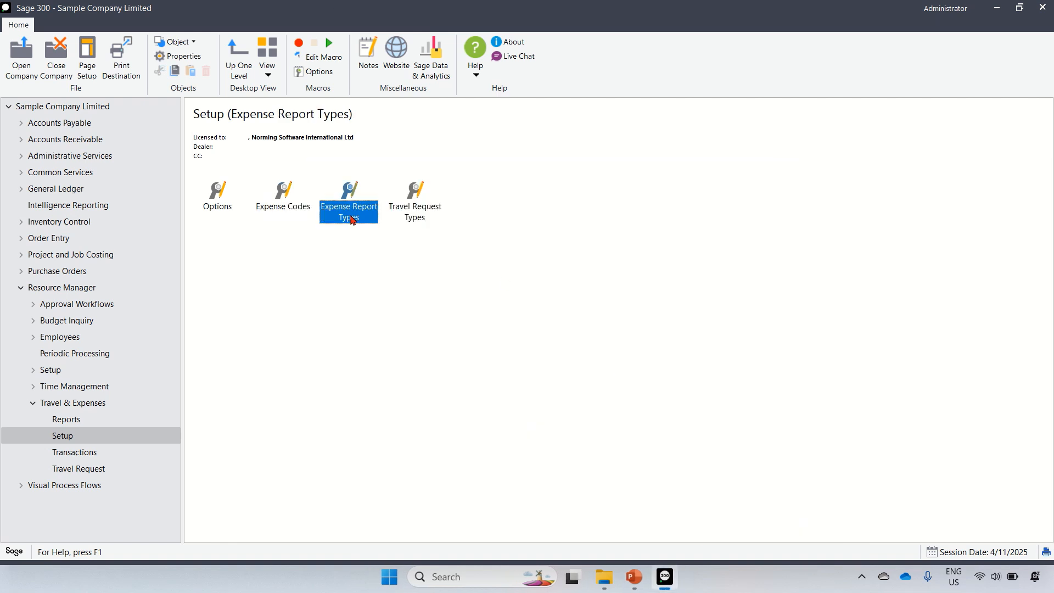
double_click(351, 217)
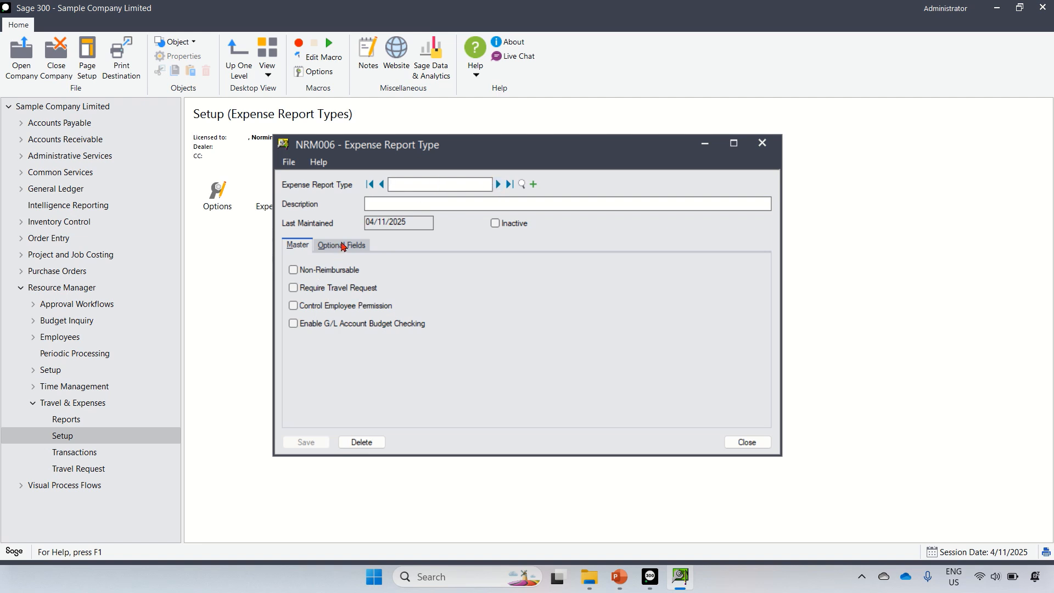
left_click(342, 245)
left_click(297, 246)
left_click(293, 271)
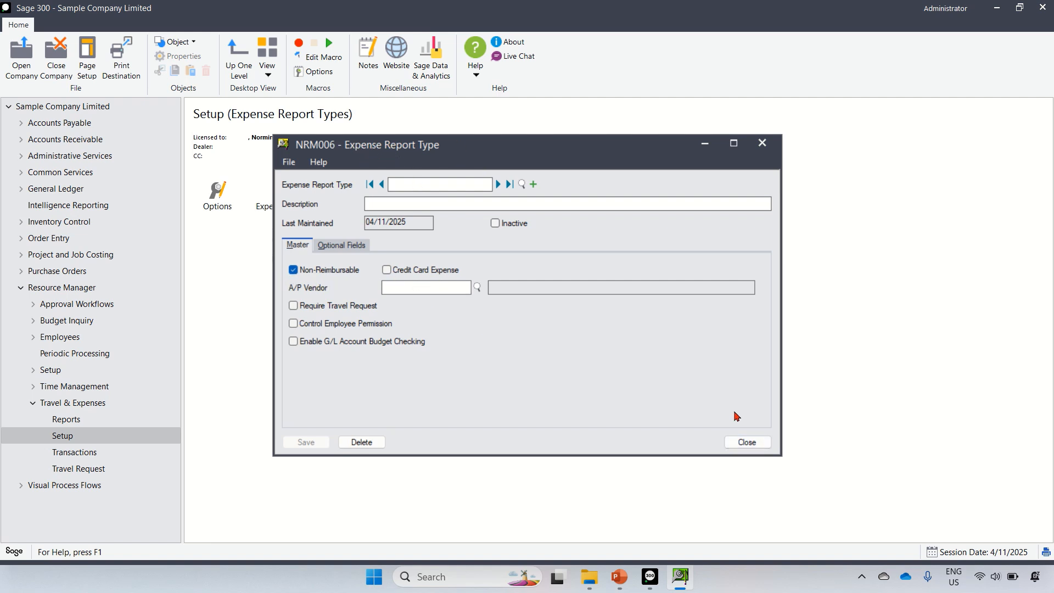
left_click(747, 442)
Step: Reopen the Travel & Expenses options and set Specify Non-reimbursable Flag at to Expense Code
double_click(215, 207)
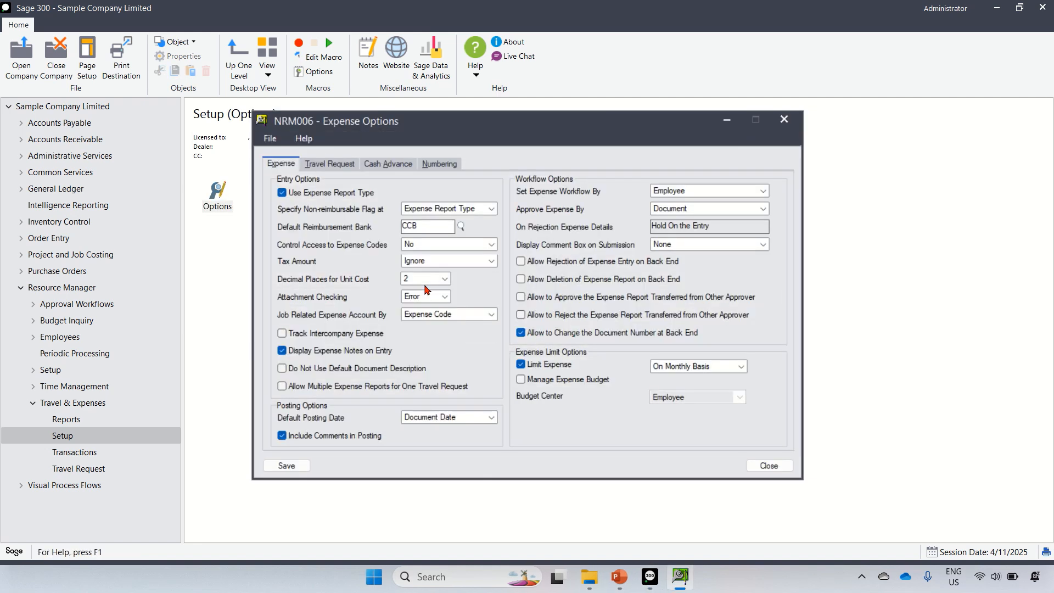
left_click(490, 210)
left_click(473, 223)
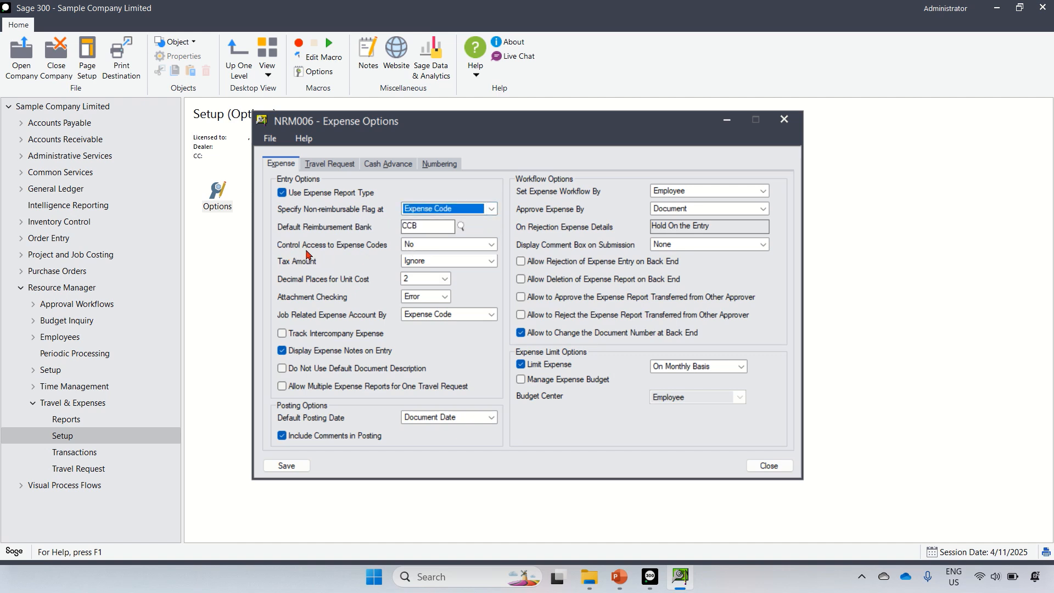
Step: Review the Control Access to Expense Codes choices, keep No, and set Tax Amount to Enter Manually
left_click(421, 248)
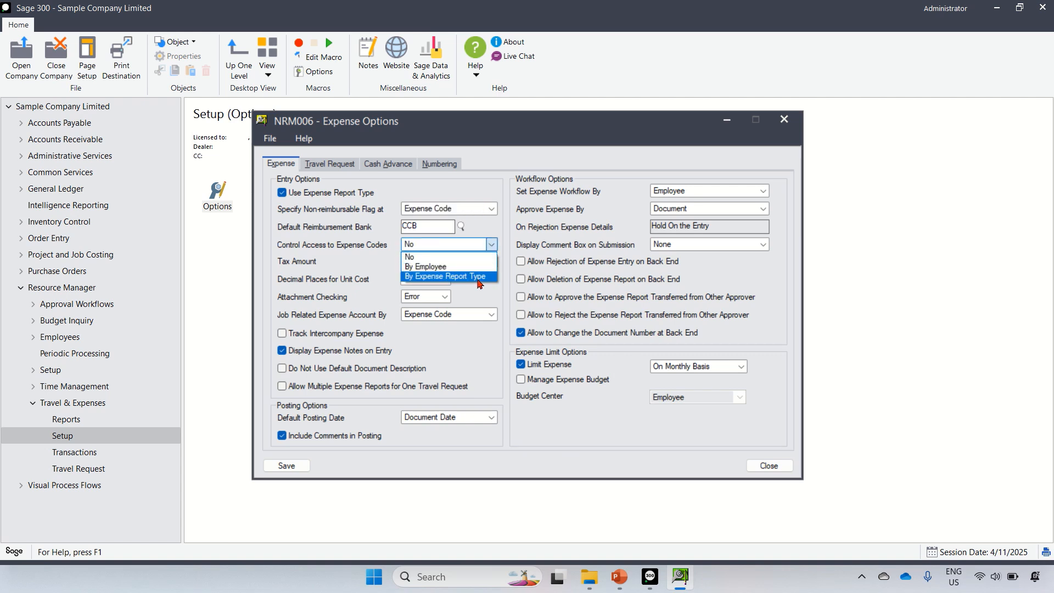
left_click(492, 246)
left_click(439, 264)
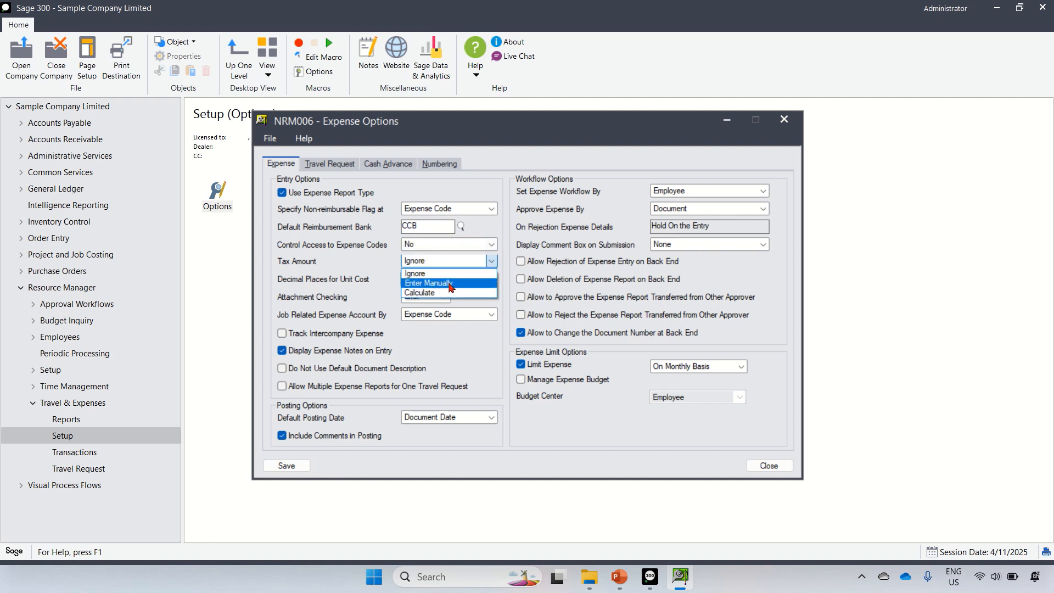
left_click(449, 283)
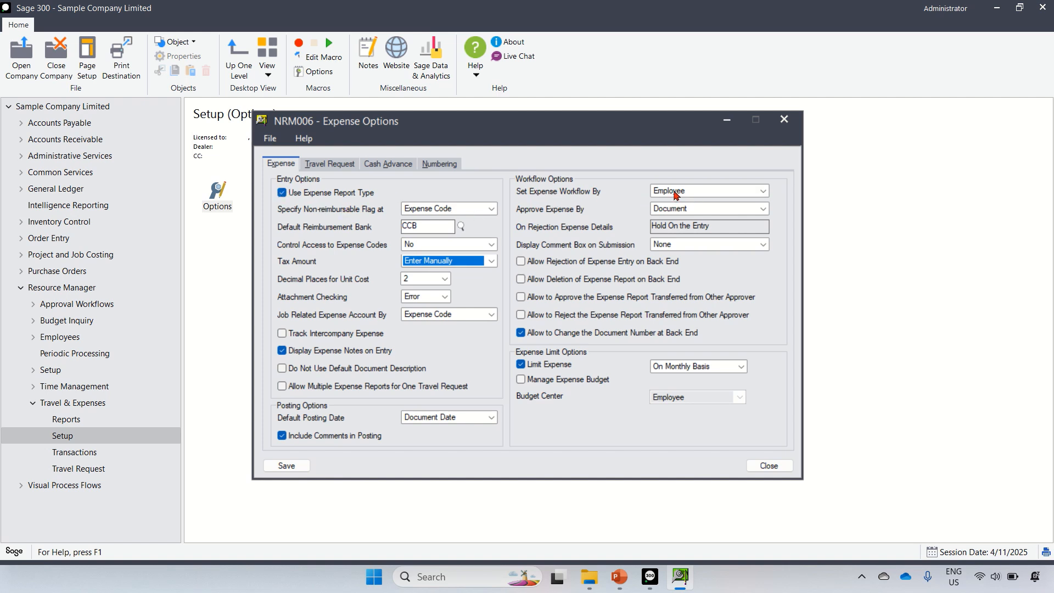
Step: Compare the Set Expense Workflow By choices, set it to Expense Report Type, and save the expense options
left_click(675, 194)
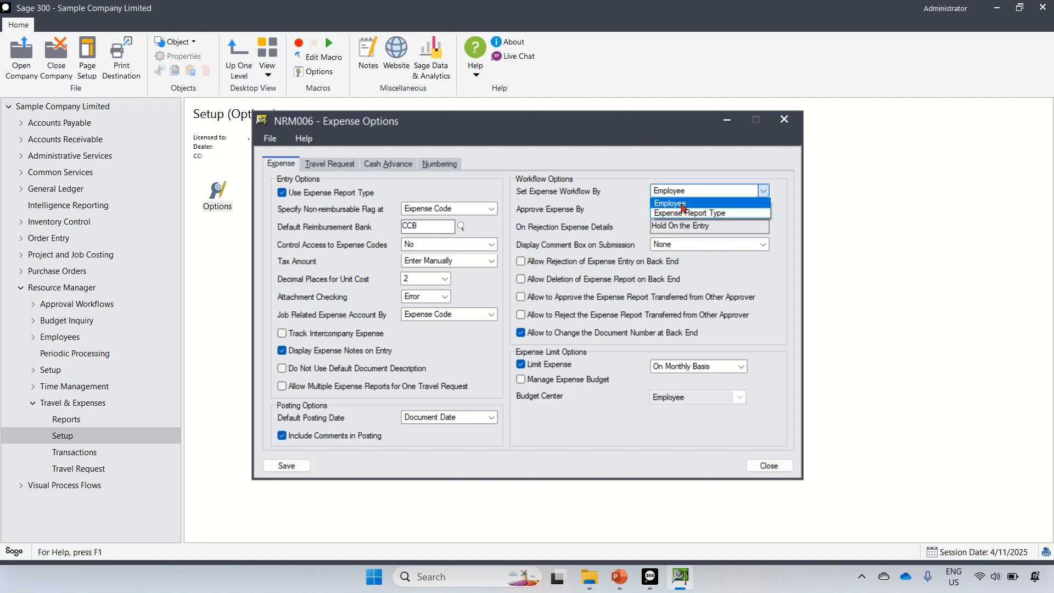
left_click(676, 214)
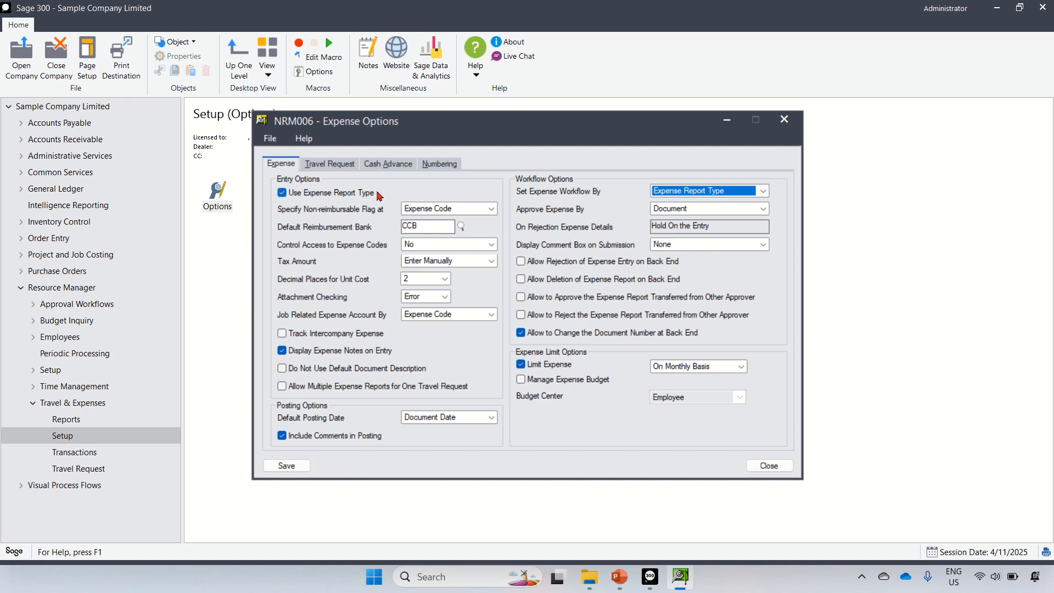
left_click(662, 198)
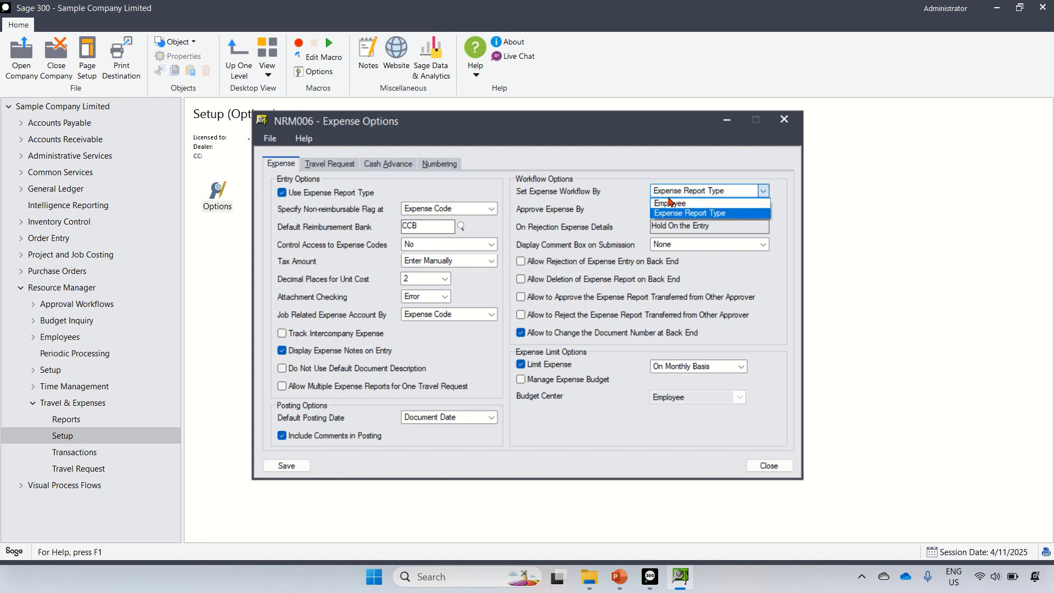
left_click(671, 205)
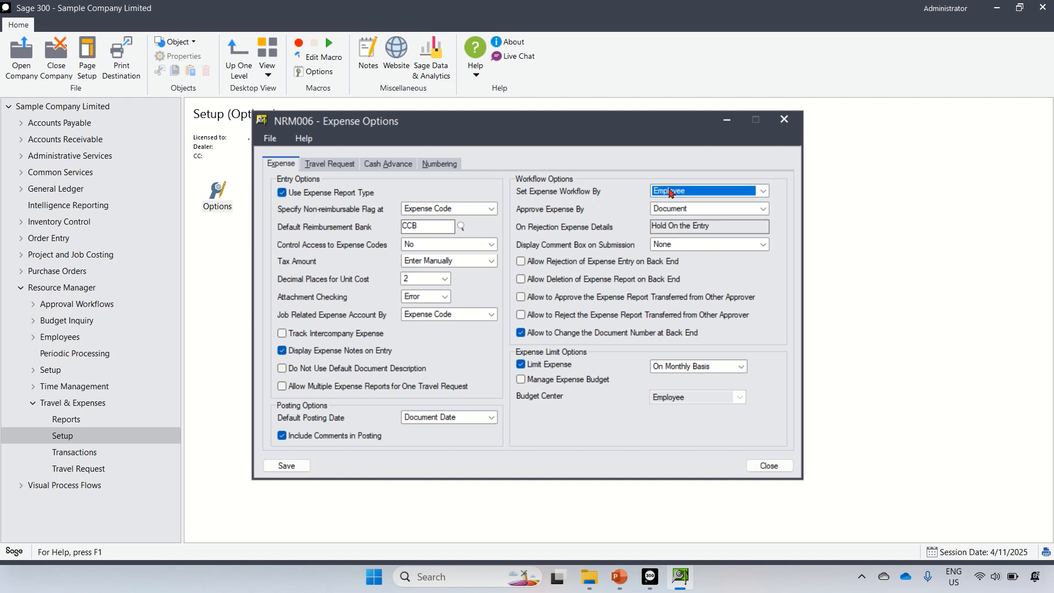
left_click(672, 192)
left_click(680, 213)
left_click(302, 466)
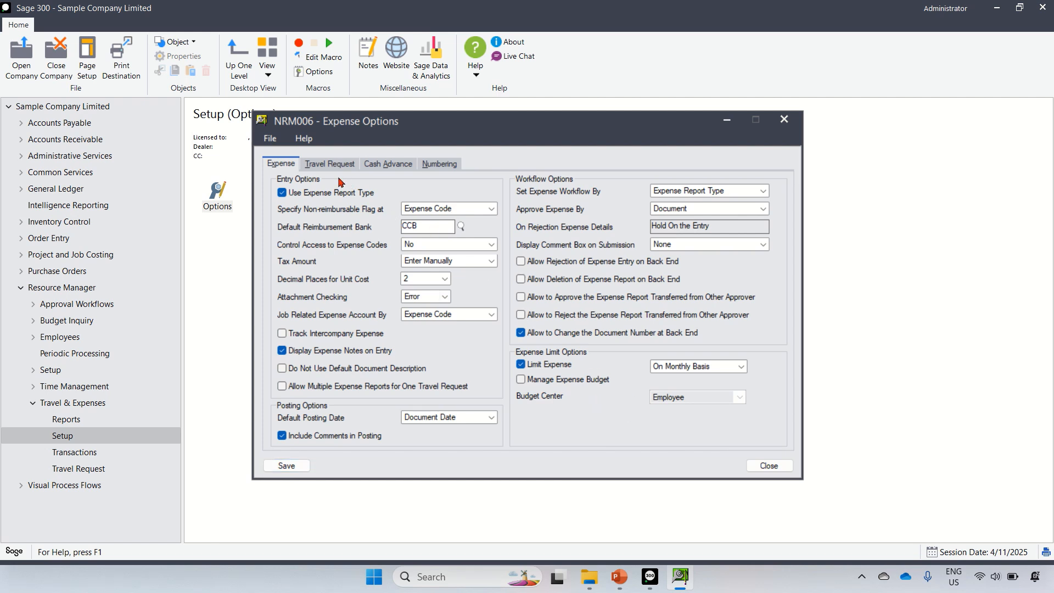
Step: Look up the travel request types available for Default Requisition Type in the Travel Request options, then cancel the lookup
left_click(329, 164)
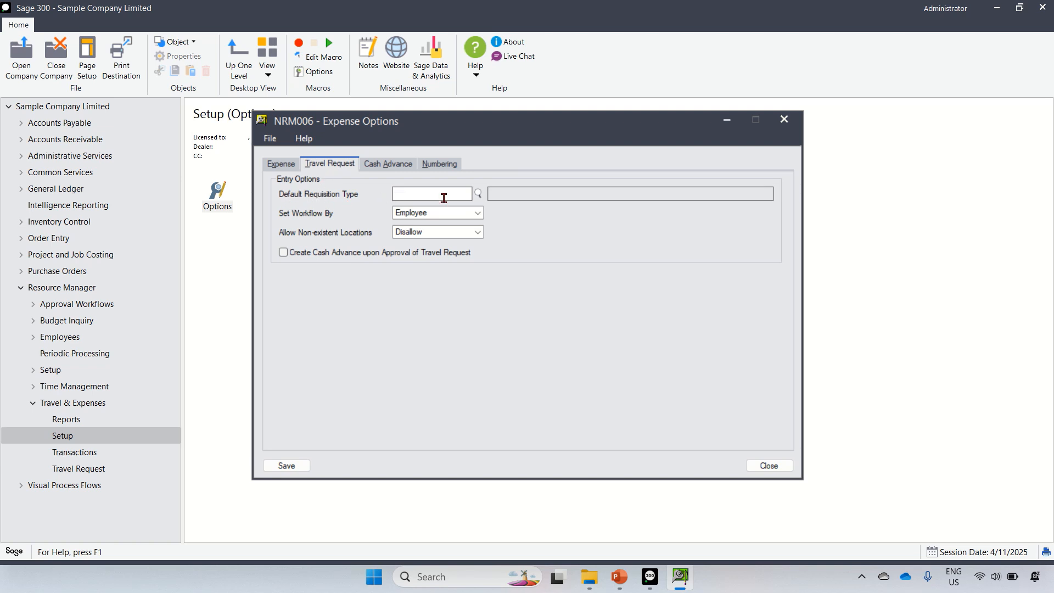
left_click(475, 197)
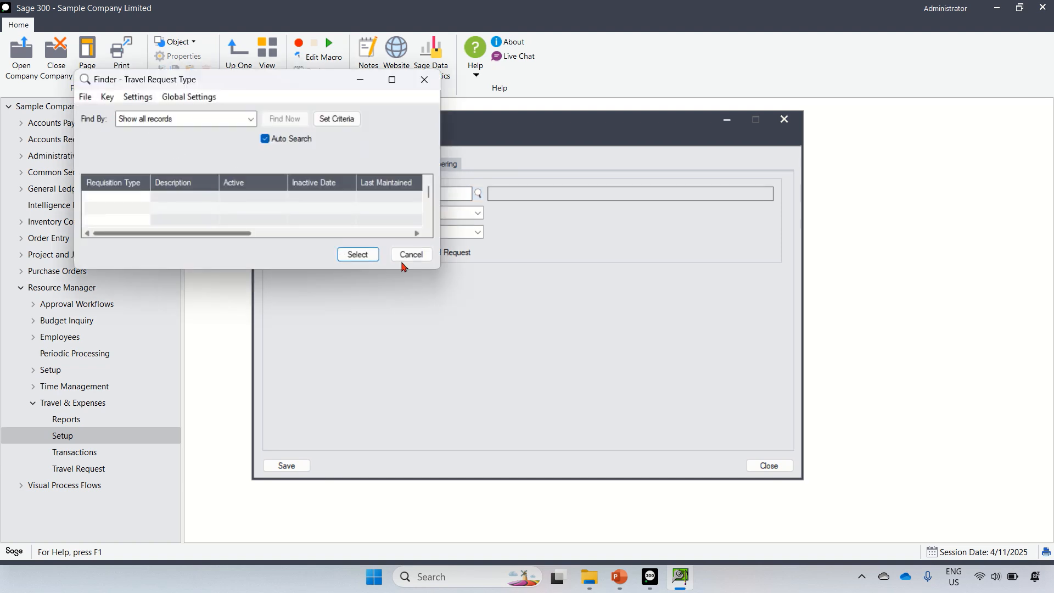
left_click(412, 254)
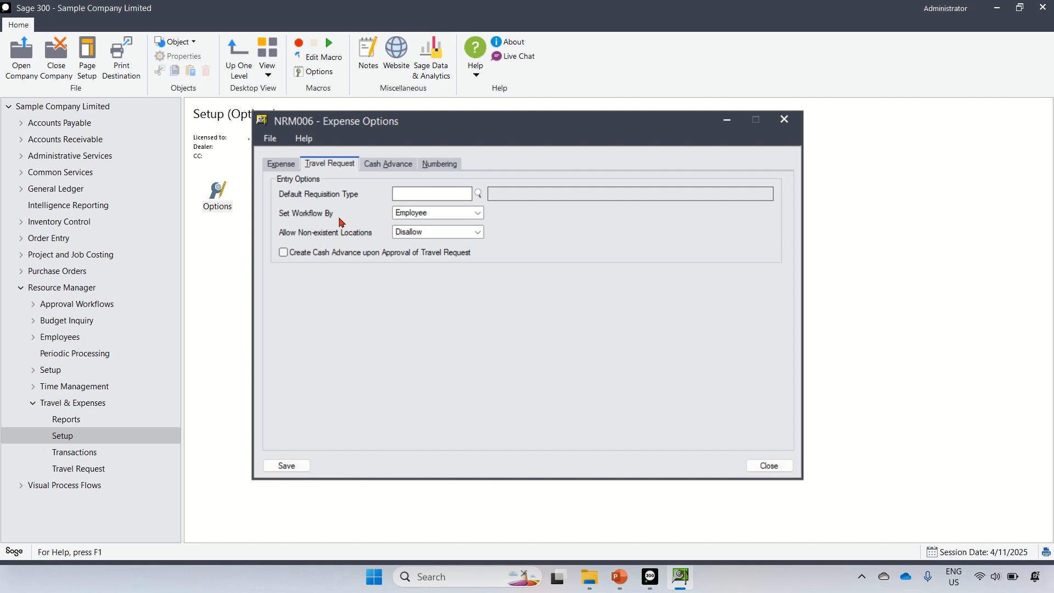
Step: Set the travel request workflow by Travel Request Type, and keep Allow Non-existent Locations at Disallow after reviewing its choices
left_click(459, 213)
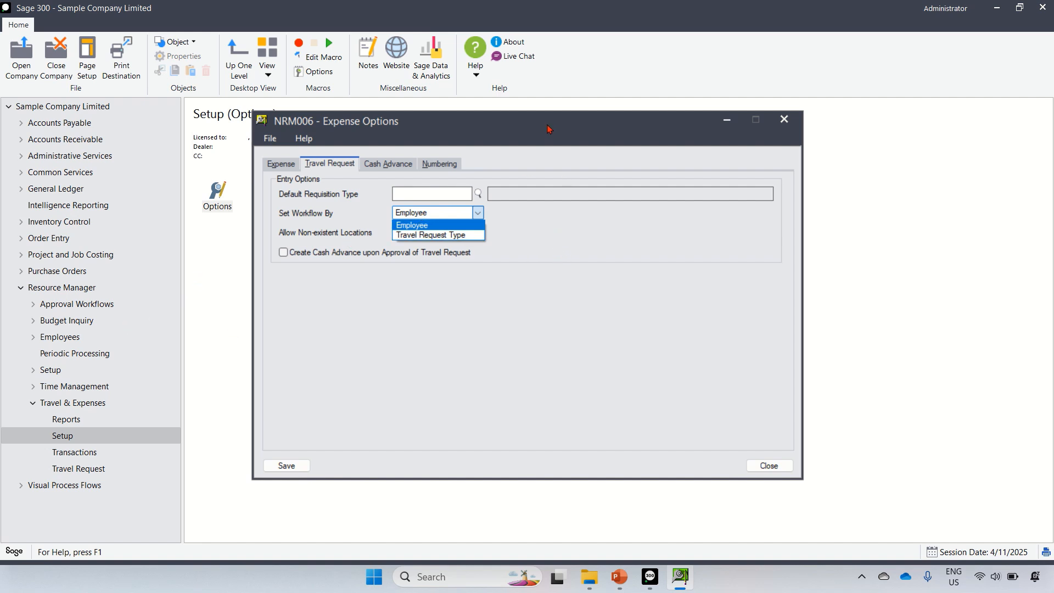
left_click(464, 235)
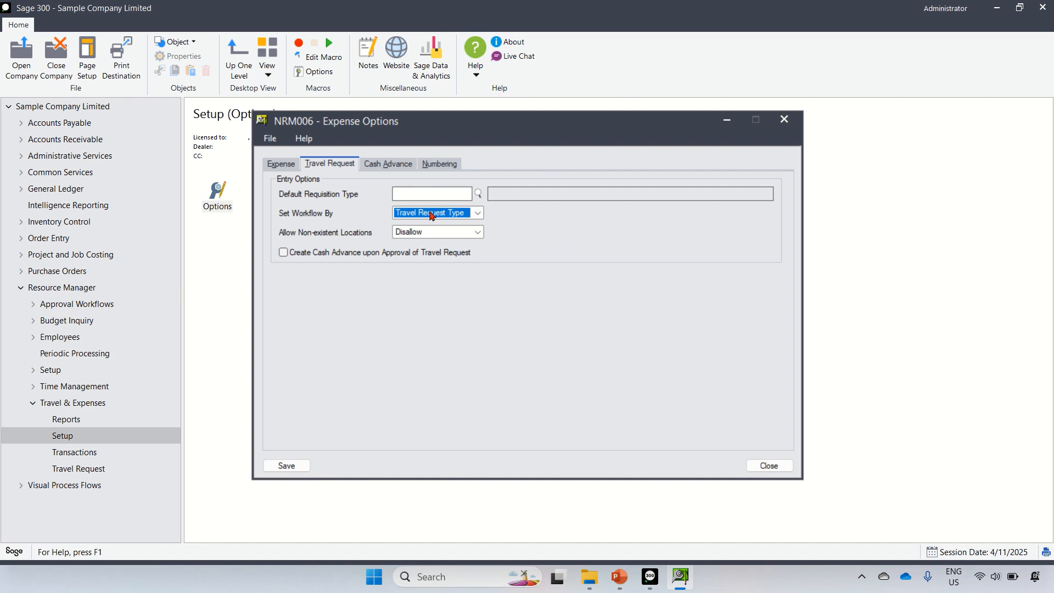
left_click_drag(449, 126, 551, 246)
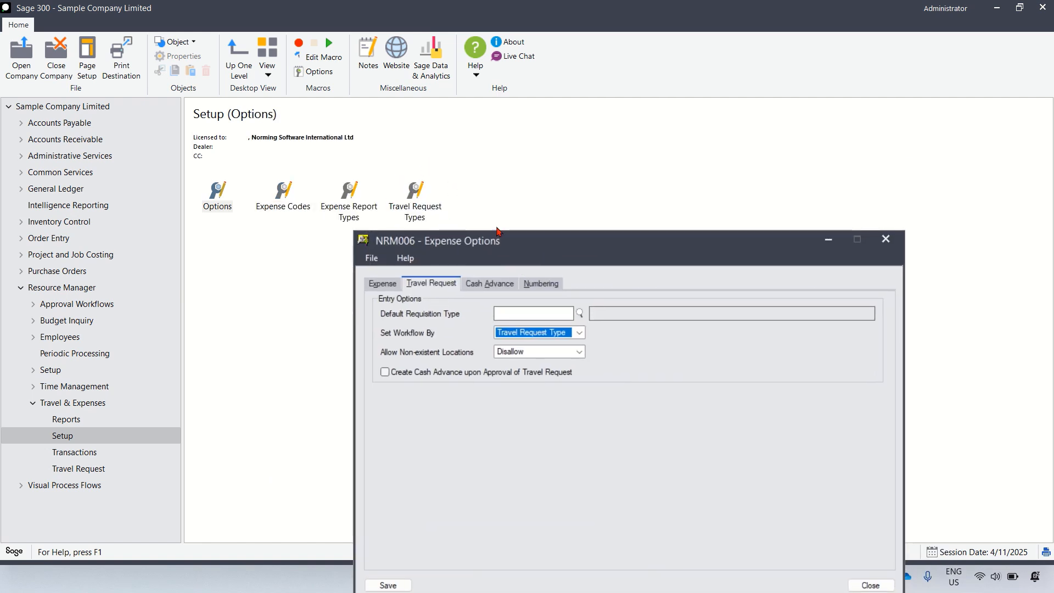
left_click_drag(535, 247, 555, 144)
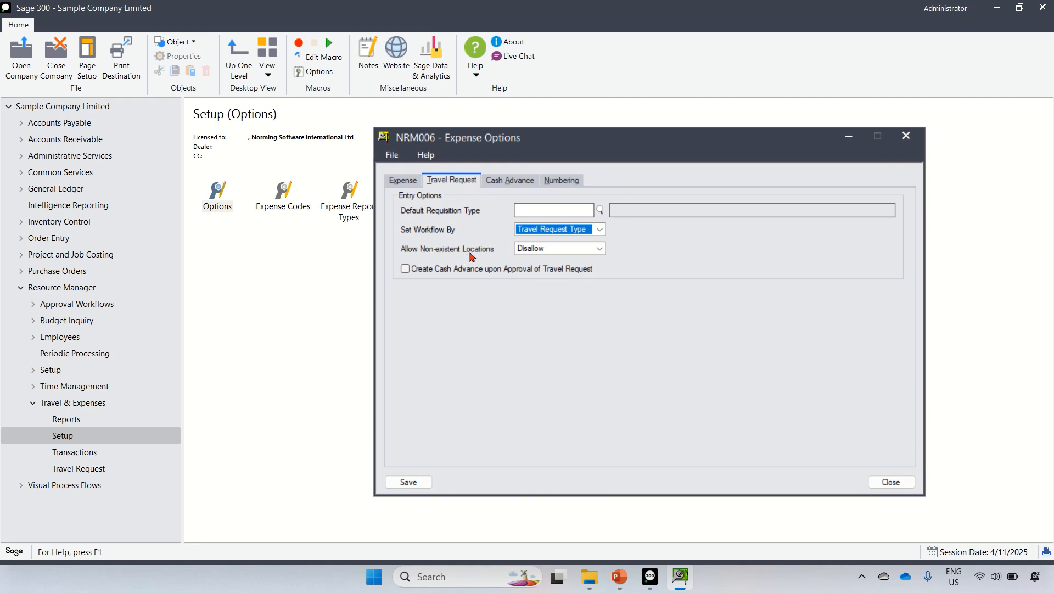
left_click(548, 250)
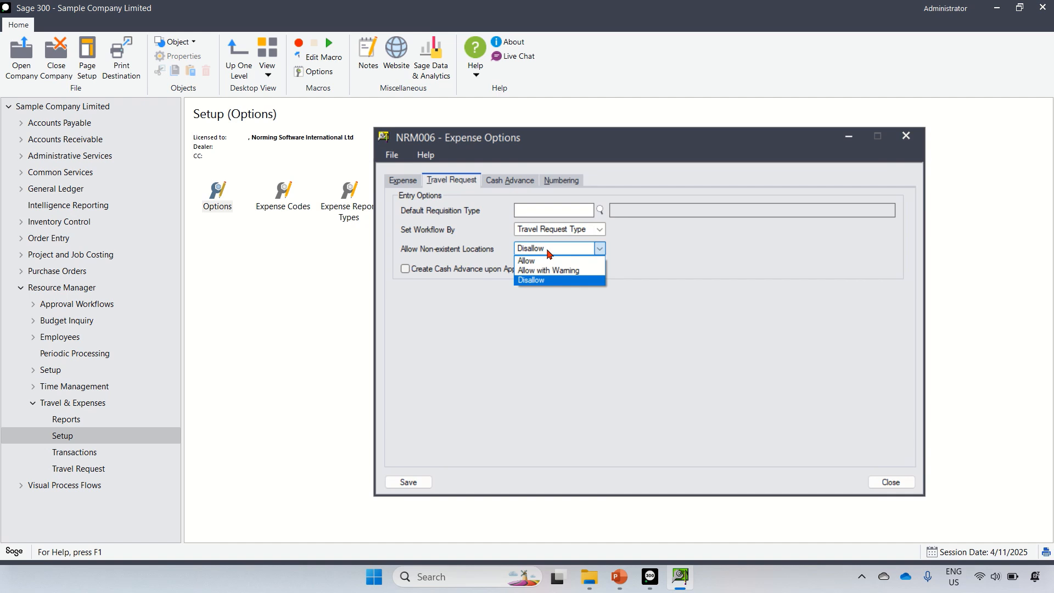
left_click(665, 244)
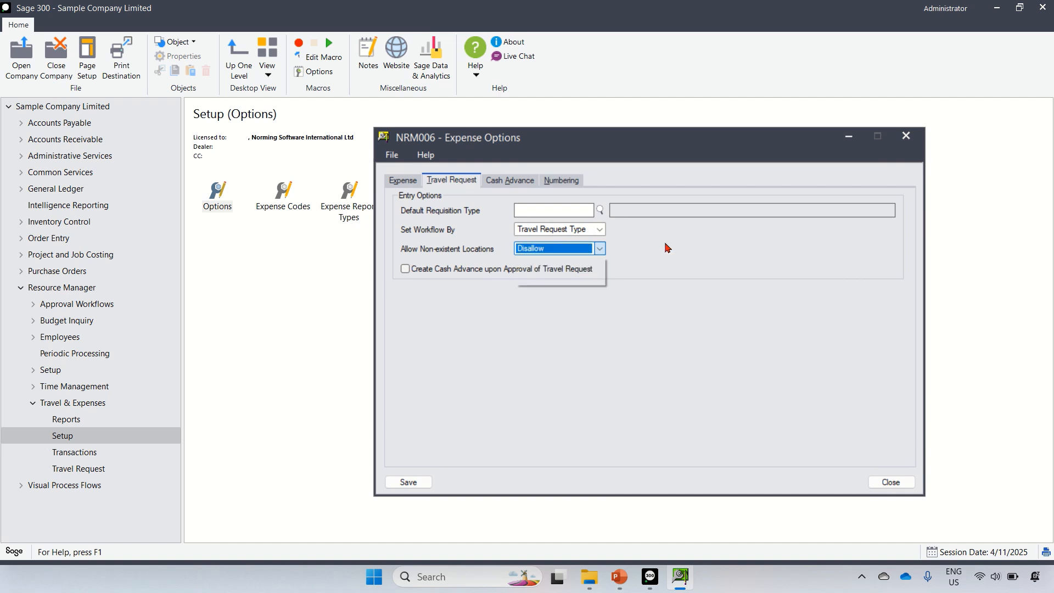
Step: Look at the Locations form in the Resource Manager setup, close it, and return to the Expense Options window
left_click(51, 370)
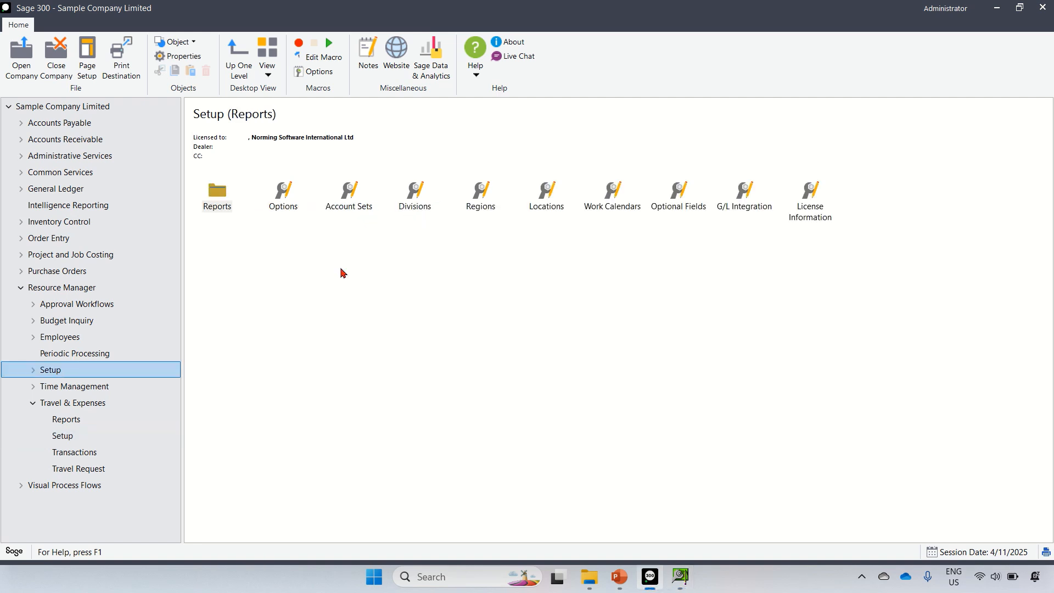
left_click(547, 207)
double_click(546, 207)
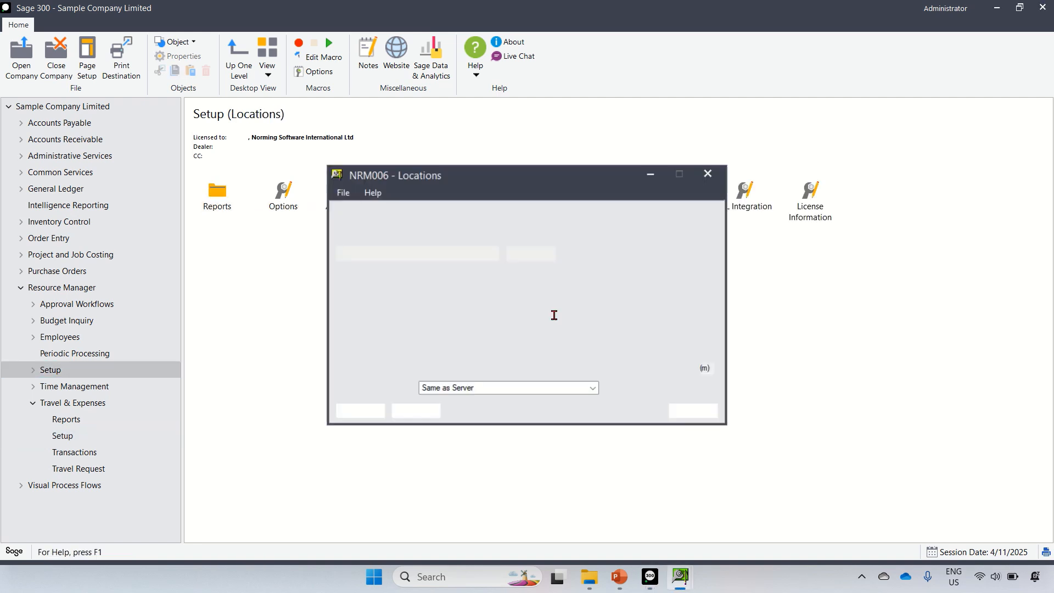
left_click(585, 215)
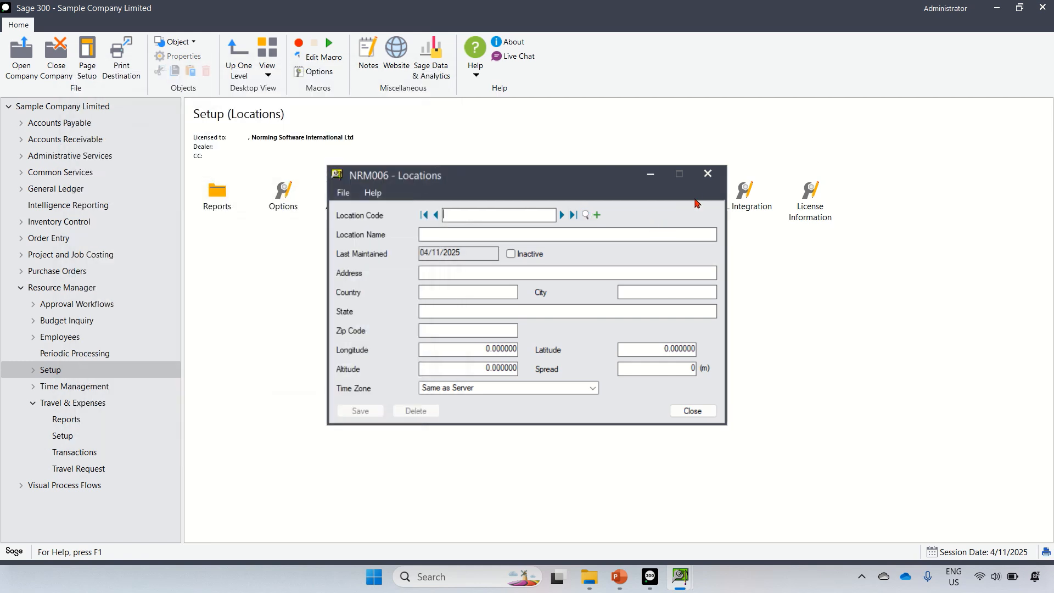
left_click(708, 173)
left_click(680, 576)
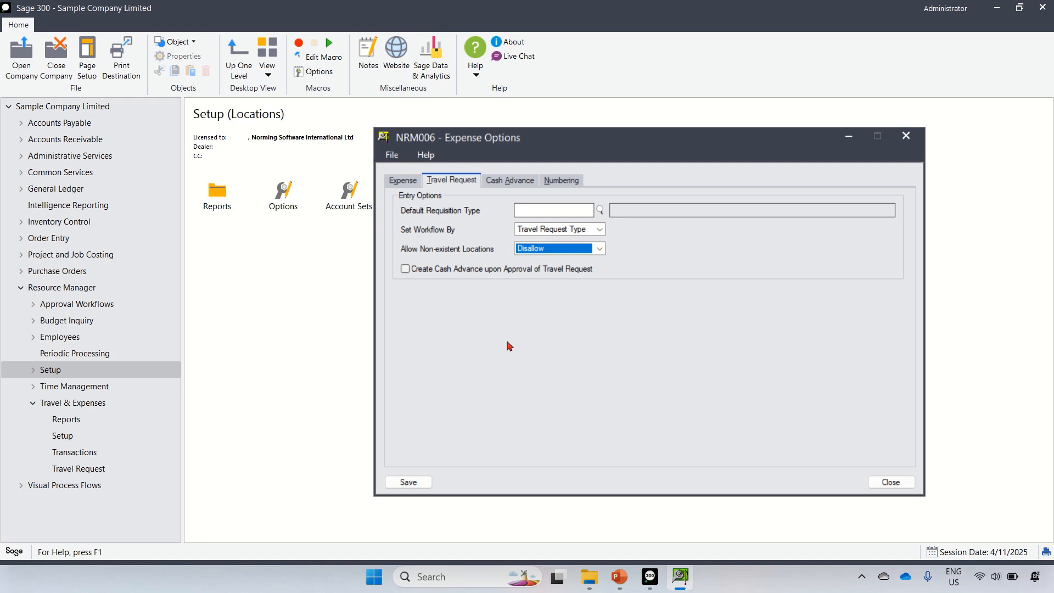
Step: Review the Cash Advance workflow options and the Document Numbering prefixes in the expense options
left_click(517, 184)
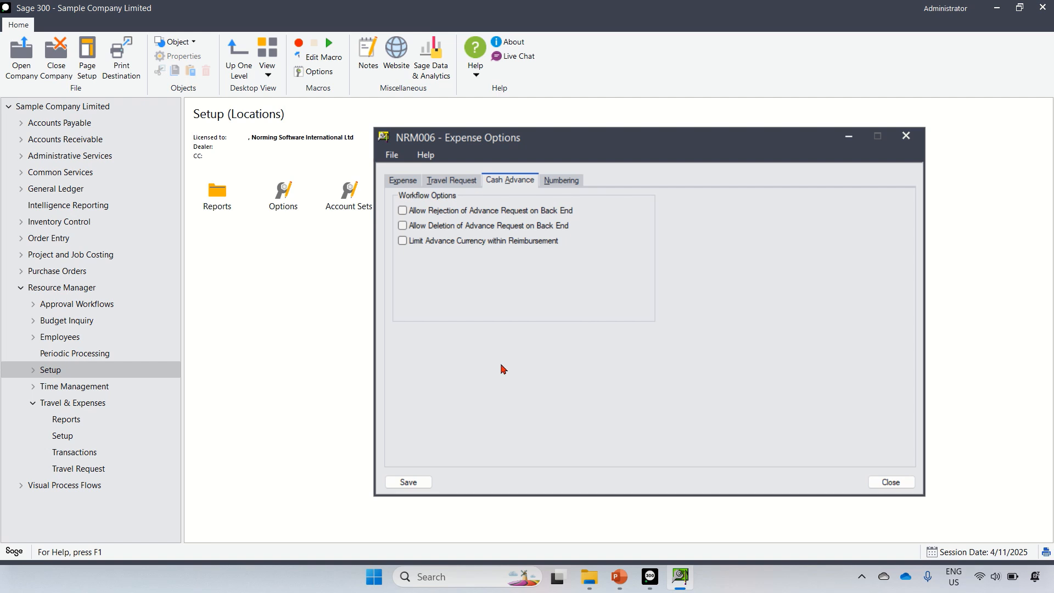
left_click(578, 195)
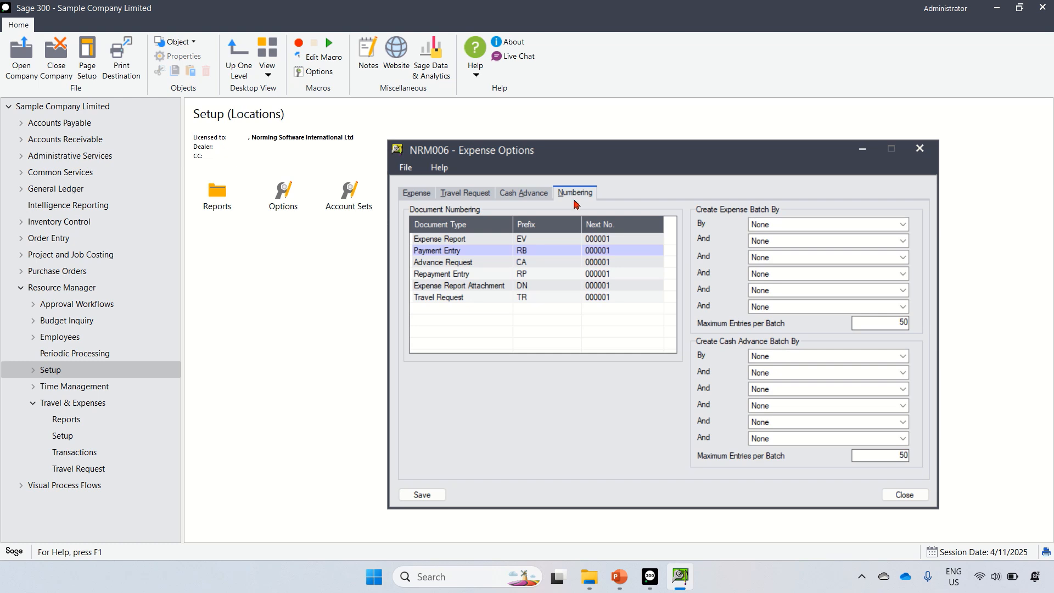
left_click(550, 240)
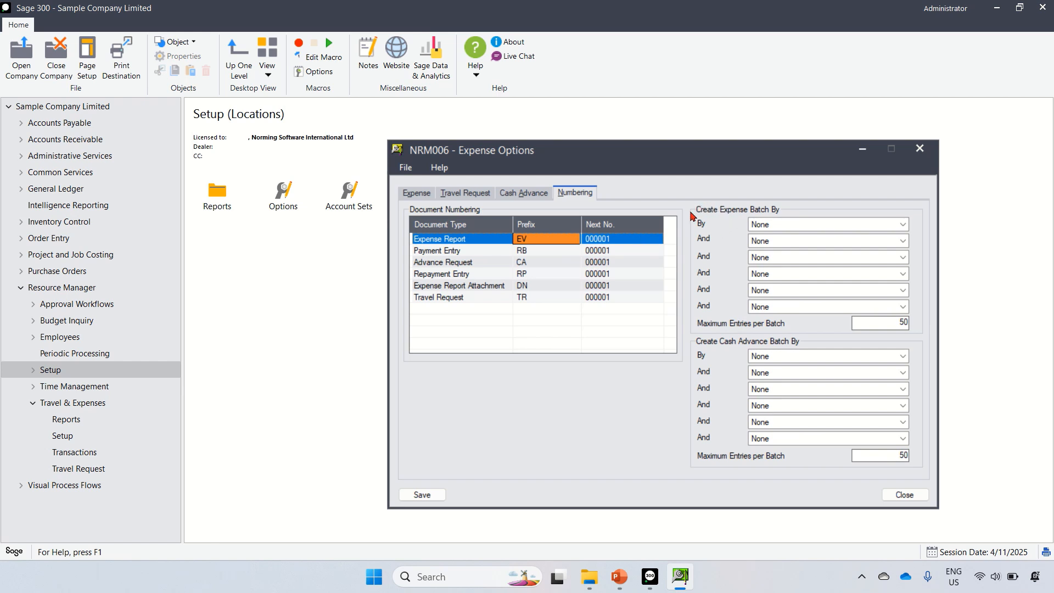
Step: Set expense batches to be created by Fiscal Period of Document Date and Division
left_click(785, 225)
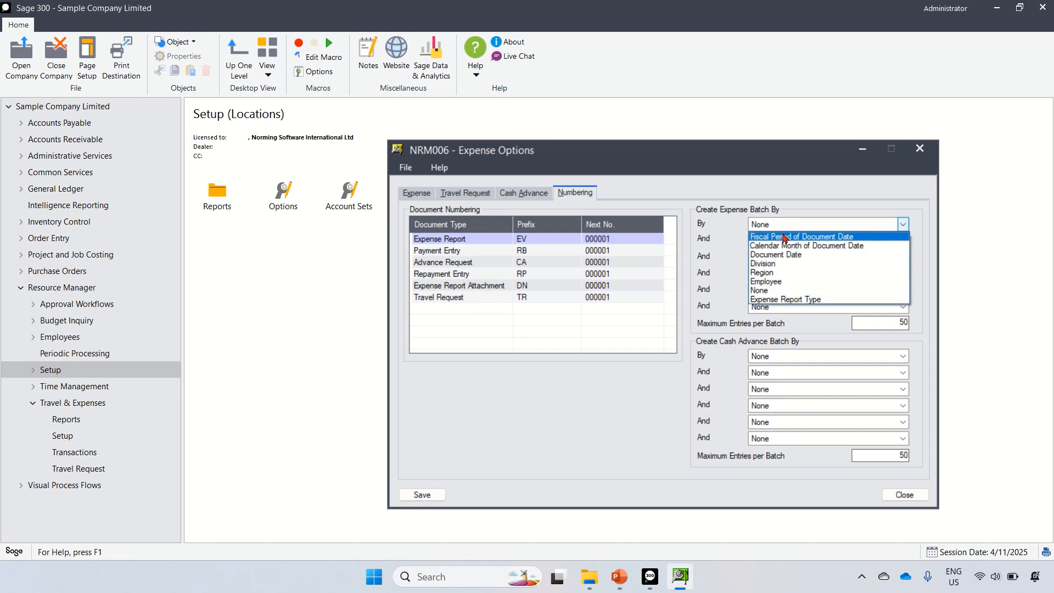
left_click(785, 236)
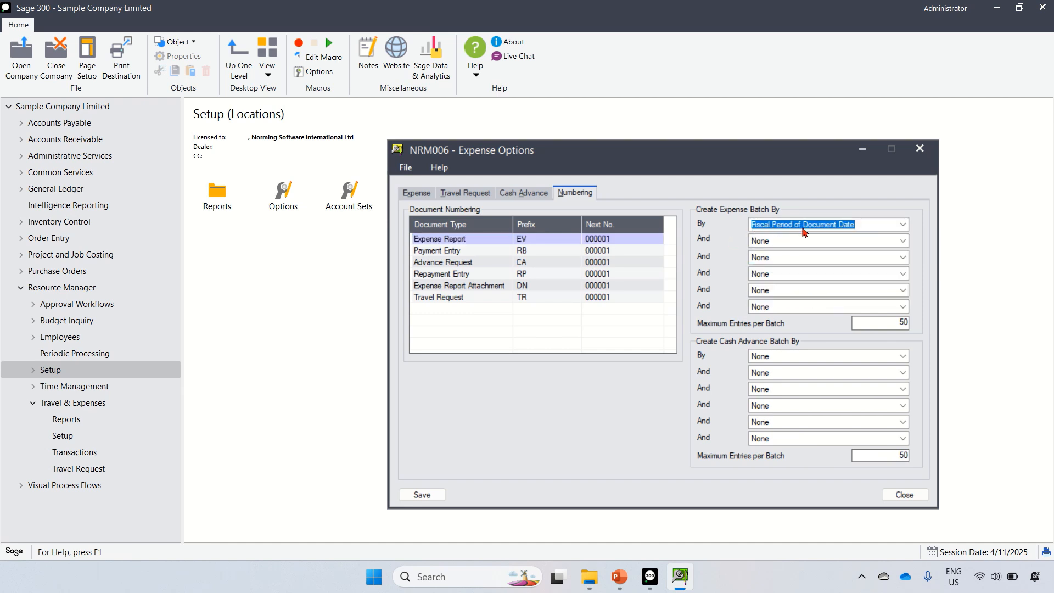
left_click(788, 245)
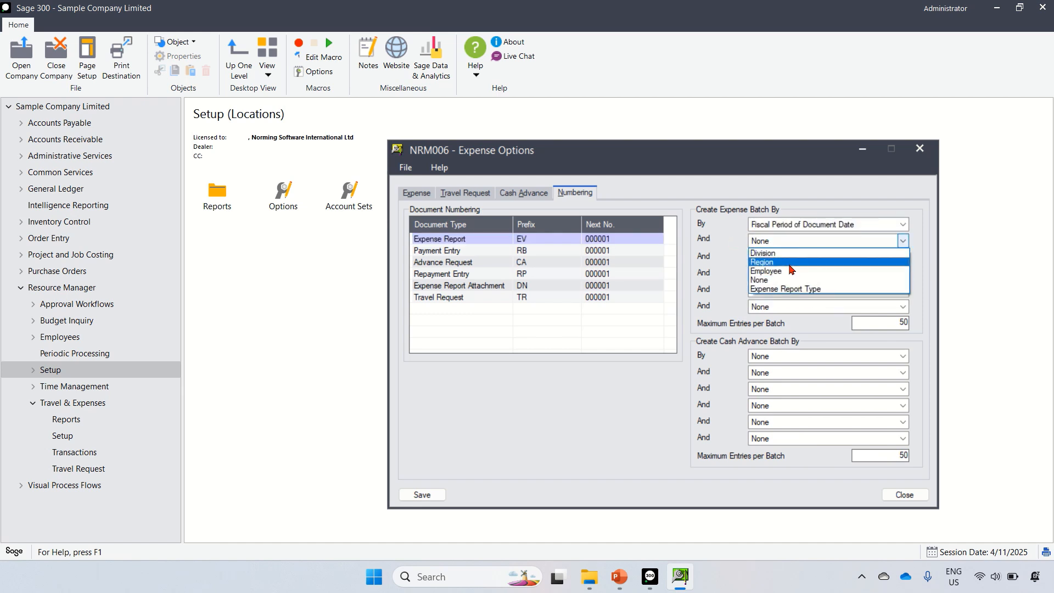
left_click(793, 254)
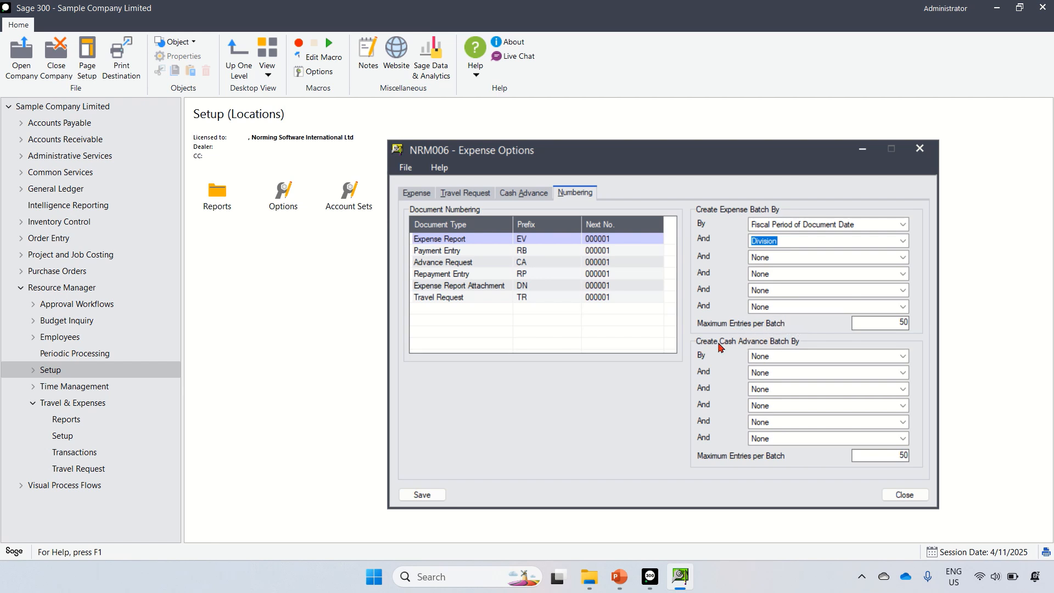
Step: Set cash advance batches to be created by Fiscal Period of Document Date and Division, and save and close the expense options
left_click(766, 358)
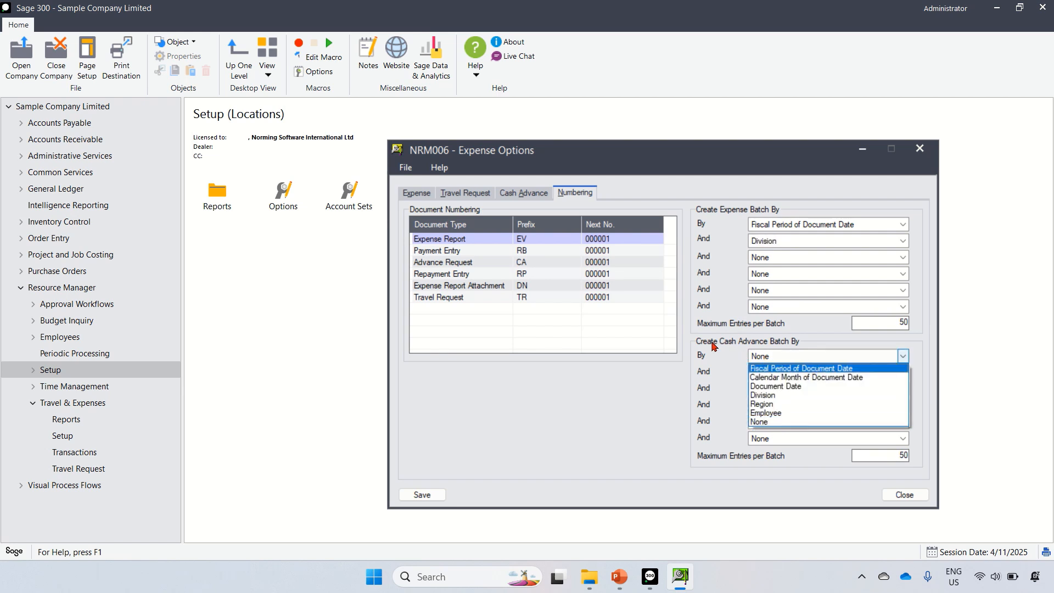
left_click(771, 369)
left_click(771, 373)
left_click(777, 384)
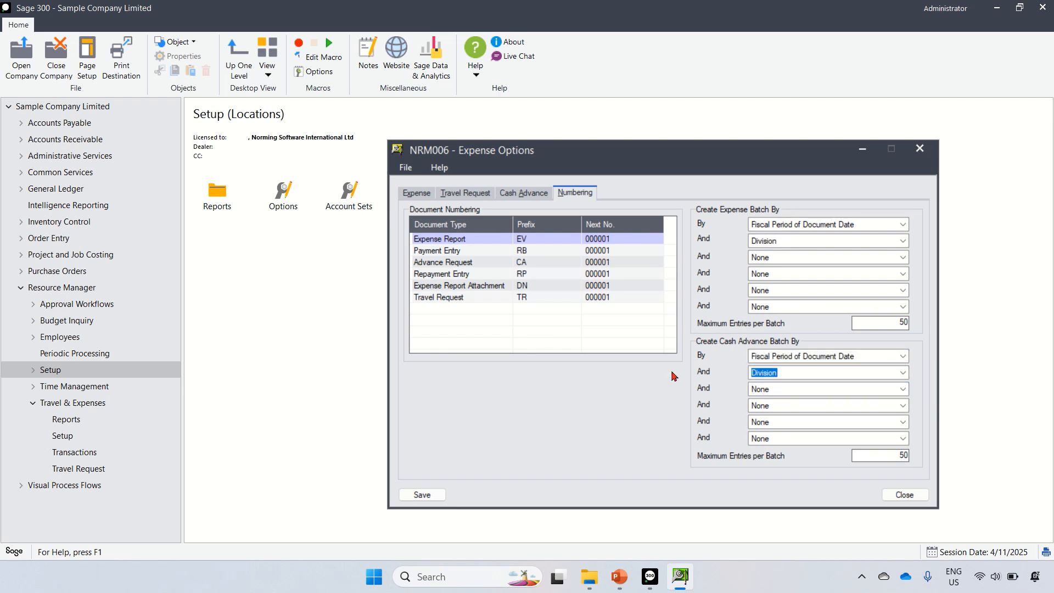
left_click(418, 496)
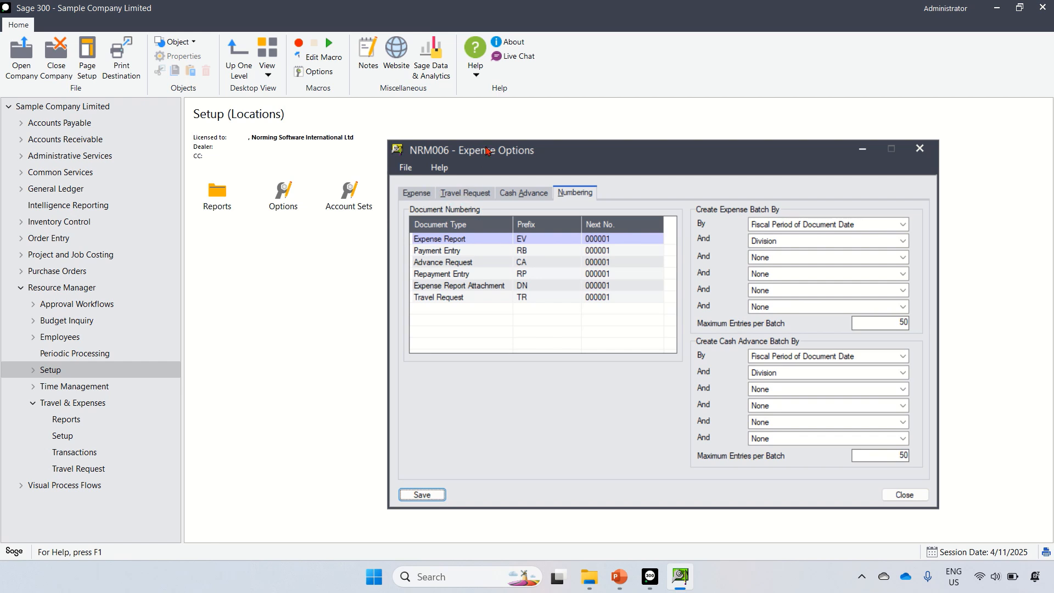
left_click(905, 496)
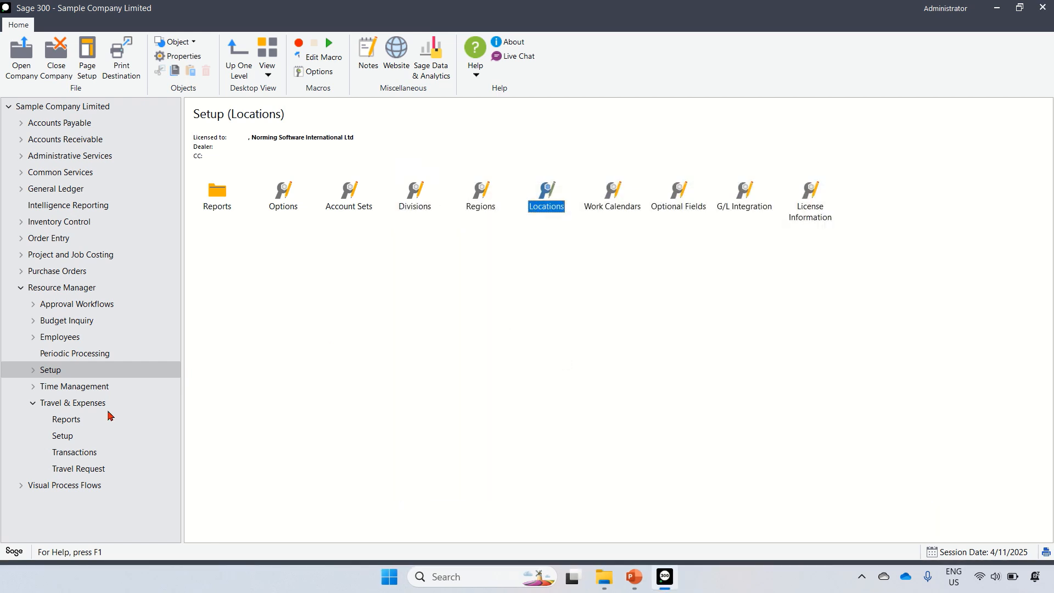
Step: Open Expense Codes in the Travel & Expenses setup and enter expense code AIR with the description Air Ticket
left_click(64, 437)
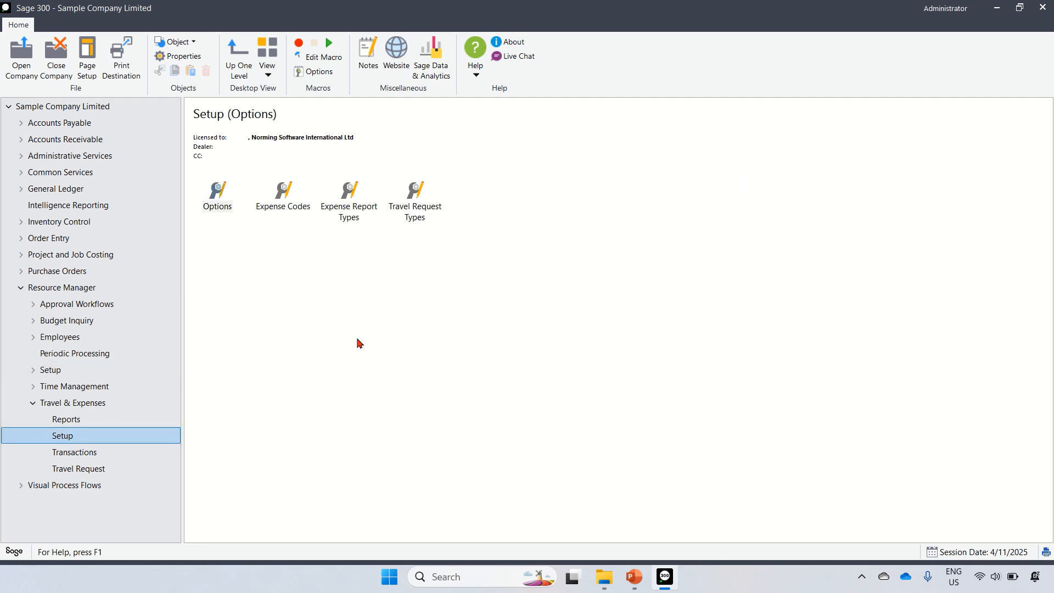
left_click(464, 307)
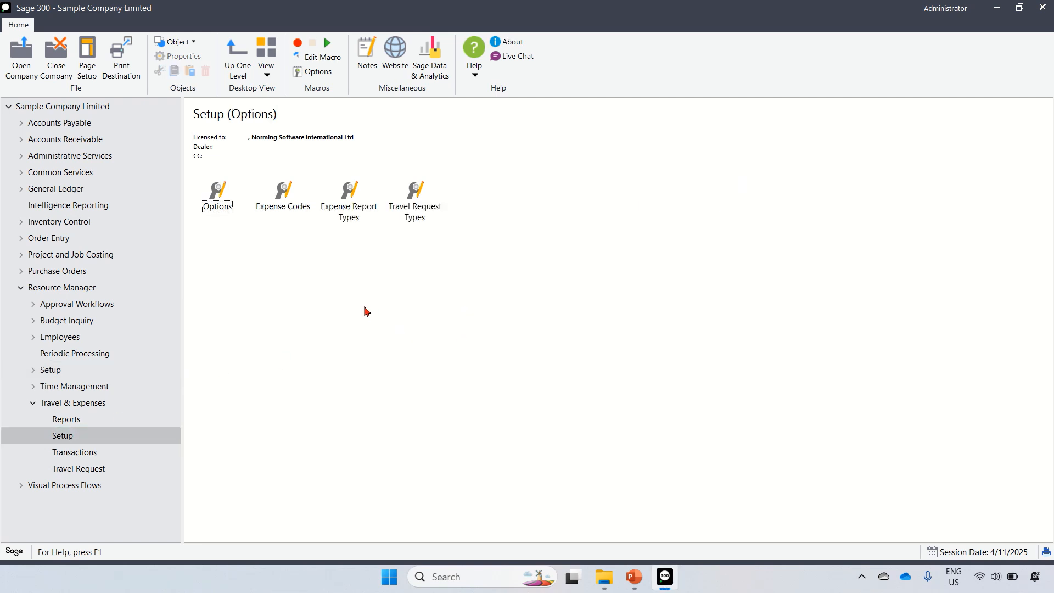
double_click(283, 208)
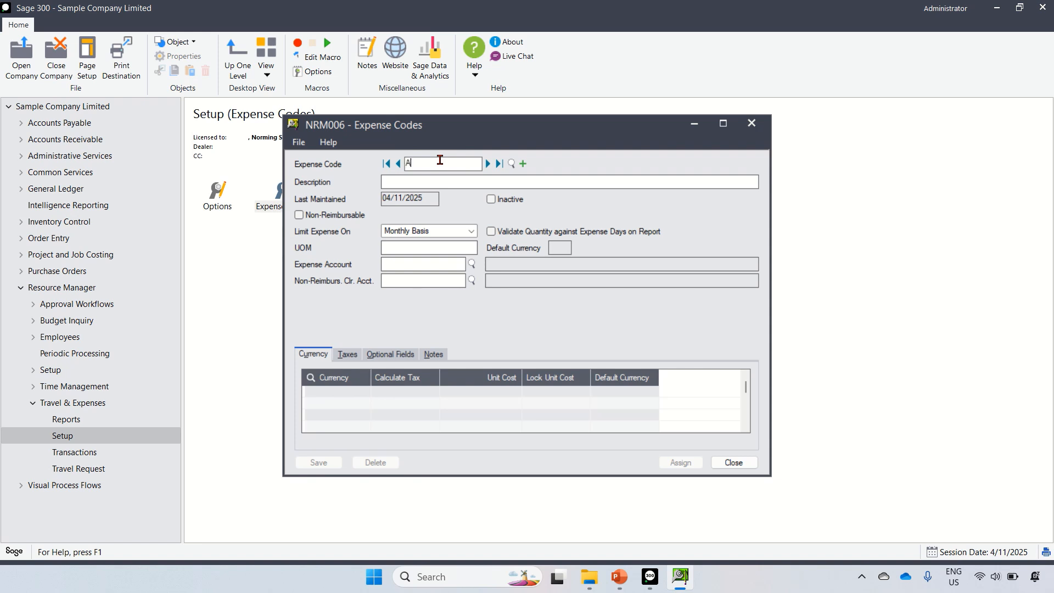
type("IR")
left_click(449, 184)
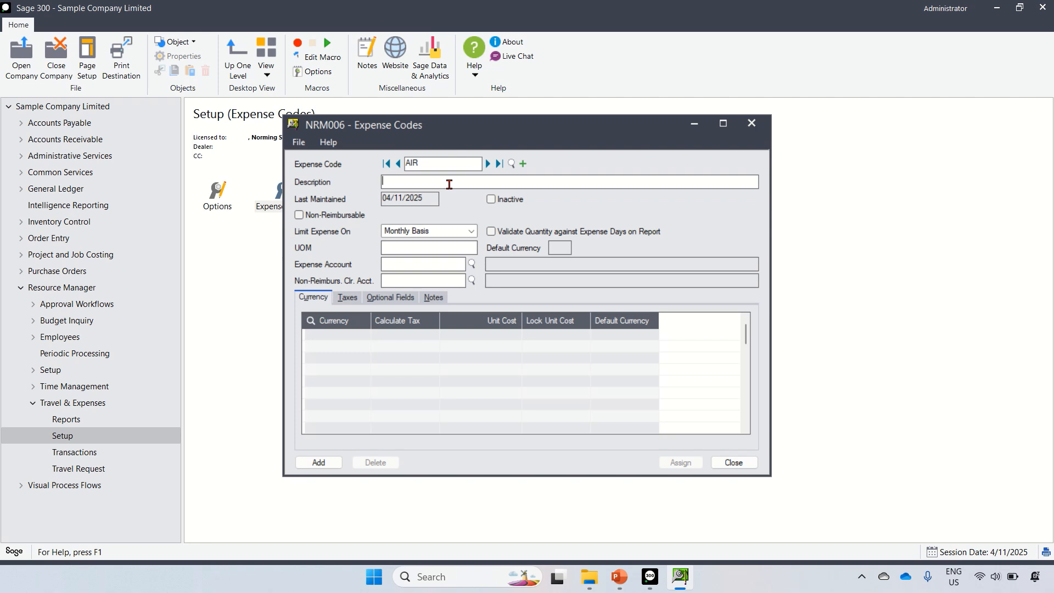
type("Air Ticket")
Step: Set the AIR code's UOM to EACH, its expense account to 6660, and its non-reimbursable clearing account to 2040
left_click(401, 248)
left_click(436, 265)
type("6660")
left_click(427, 279)
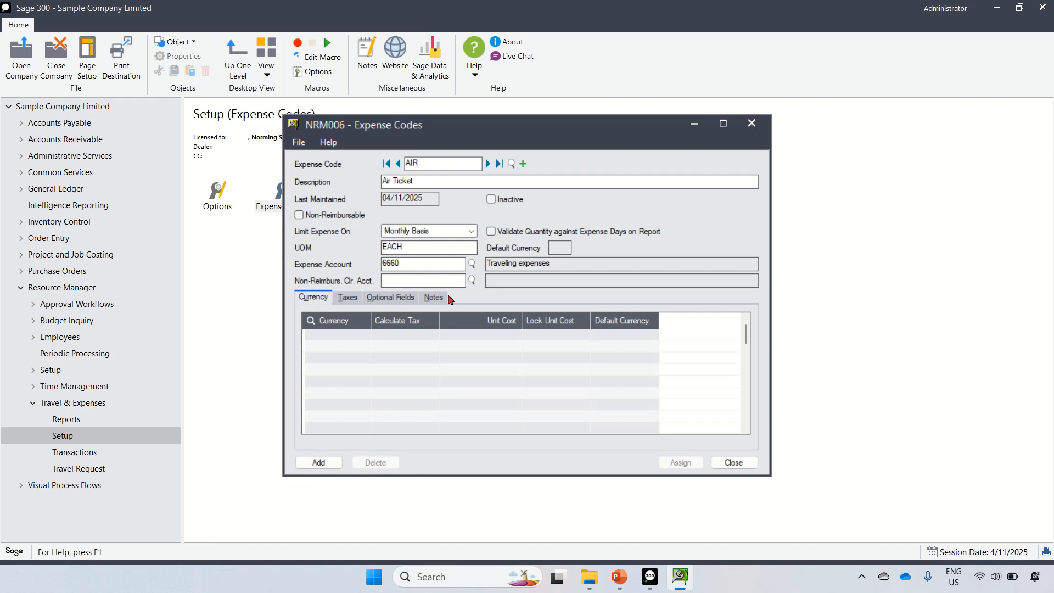
type("2040")
Step: Add a CAD currency line to the AIR expense code and set Calculate Tax to Yes
left_click(348, 336)
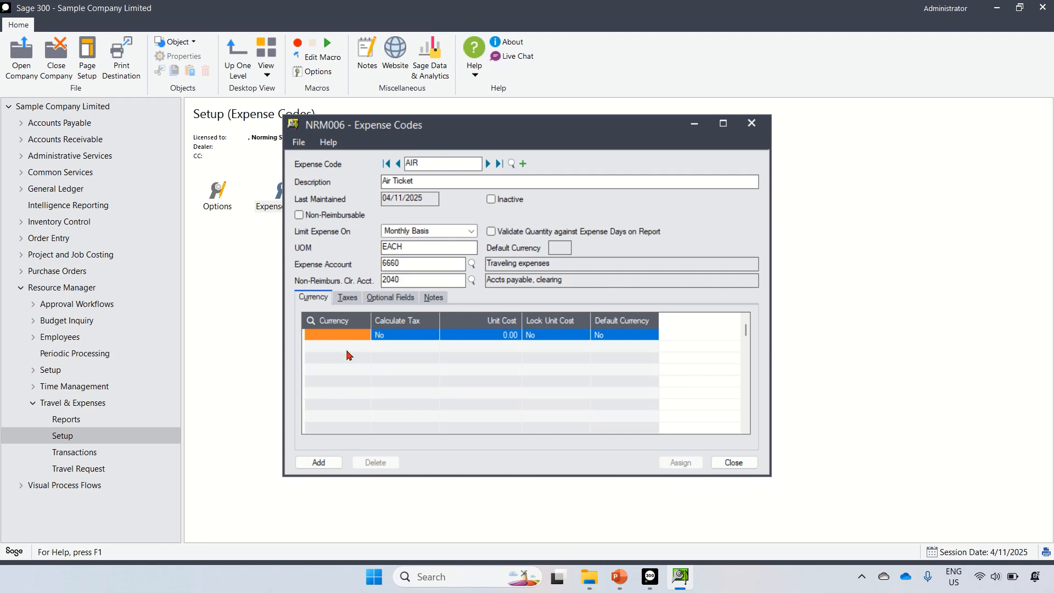
left_click(365, 335)
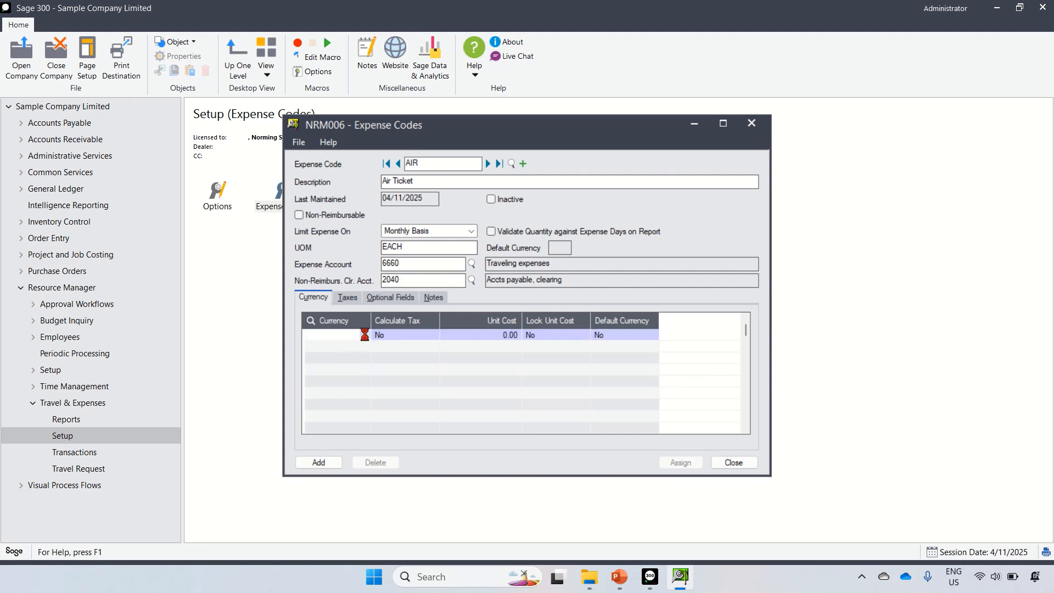
double_click(149, 234)
left_click(420, 336)
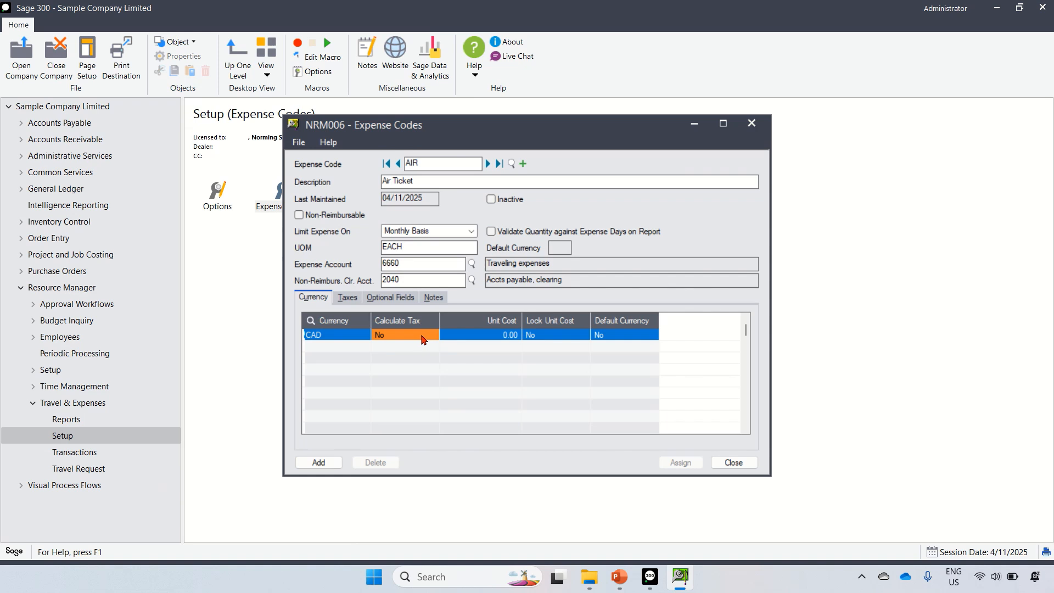
left_click(421, 339)
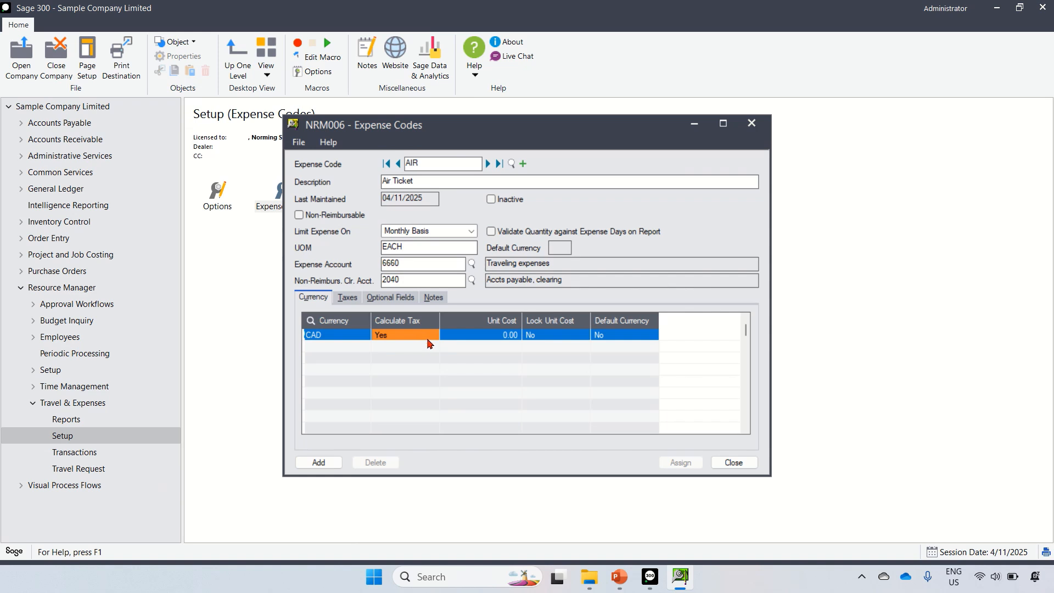
Step: Set the CAD line's unit cost to 1,000.00 and make CAD the default currency
left_click(498, 337)
left_click(496, 336)
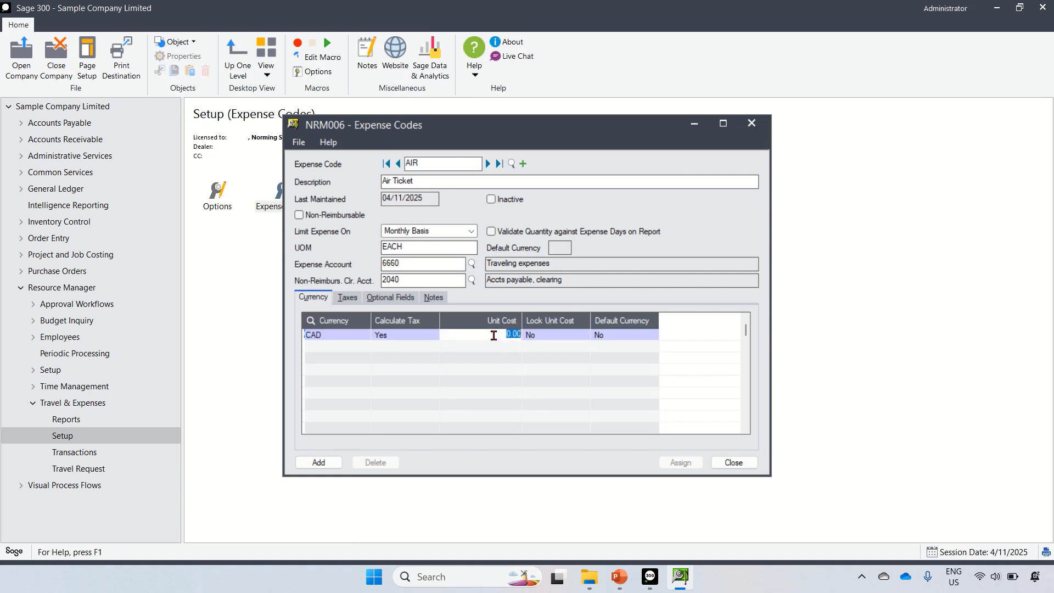
type("10")
left_click(539, 367)
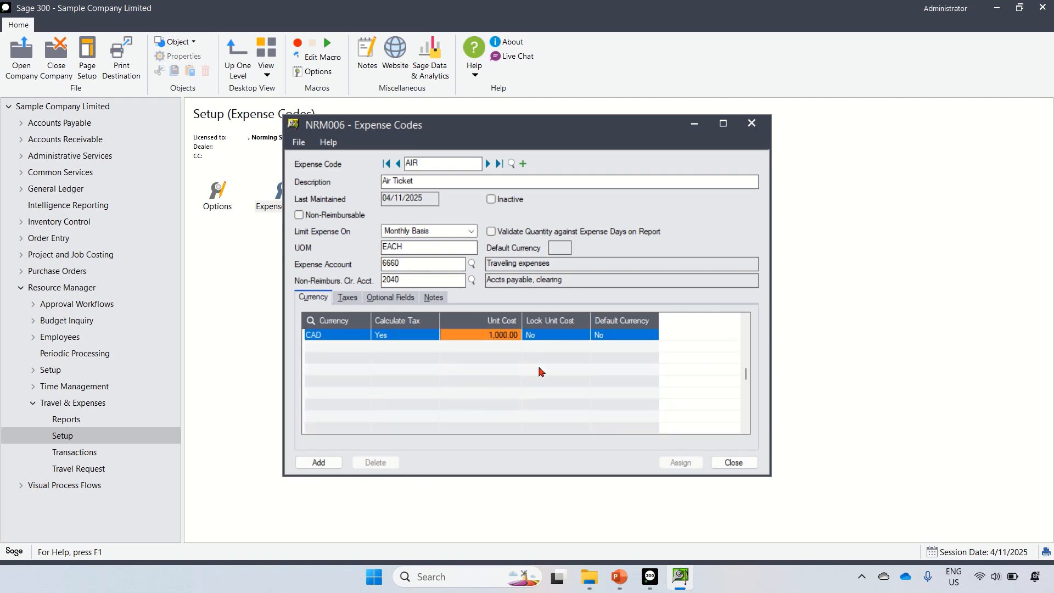
left_click(619, 337)
double_click(619, 337)
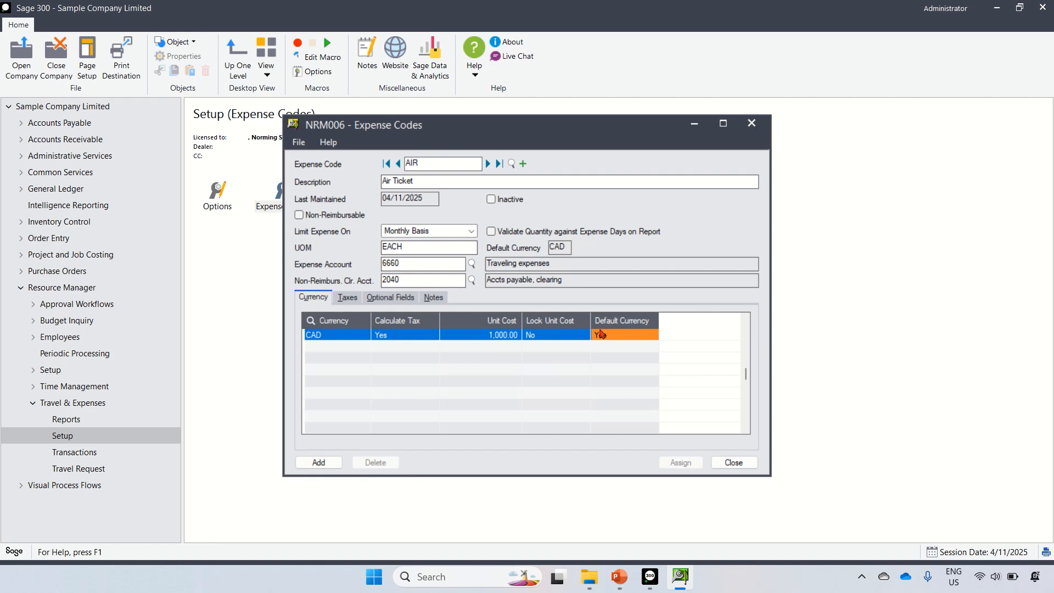
Step: Add a USD currency line to the AIR expense code and set Calculate Tax to Yes
left_click(338, 350)
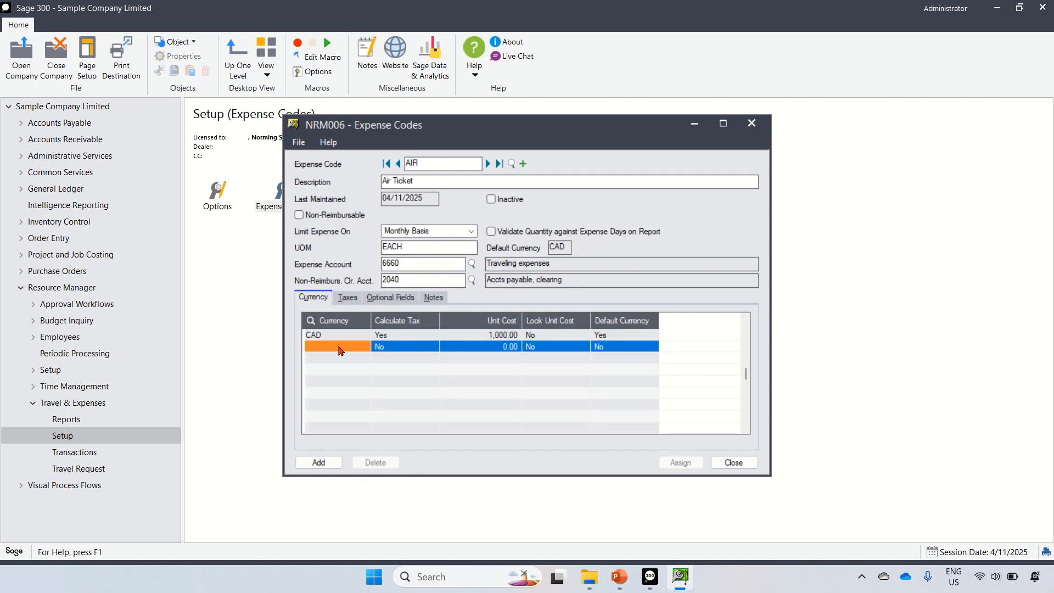
double_click(350, 347)
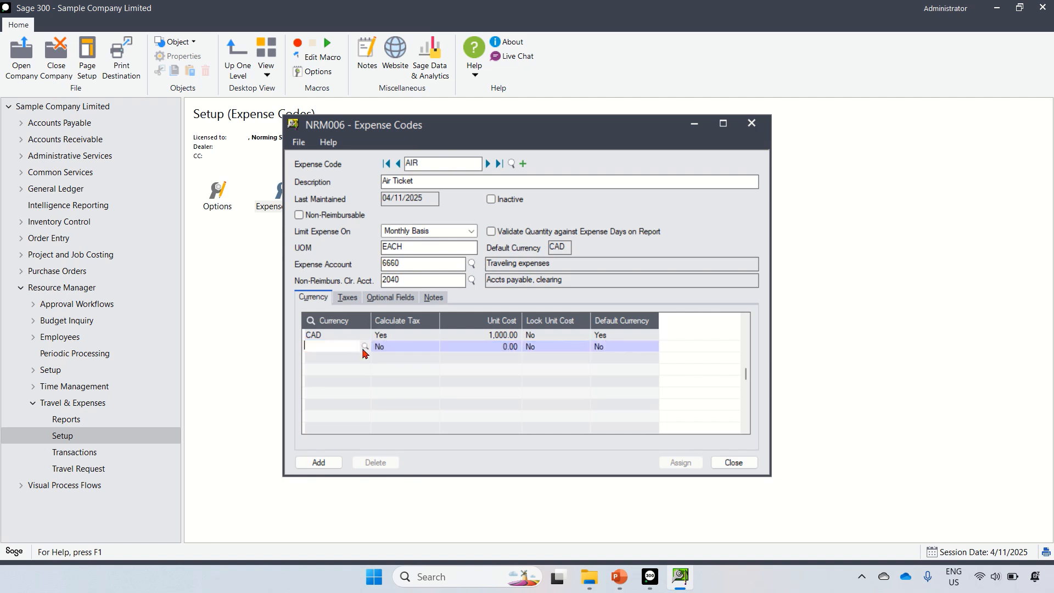
left_click(365, 349)
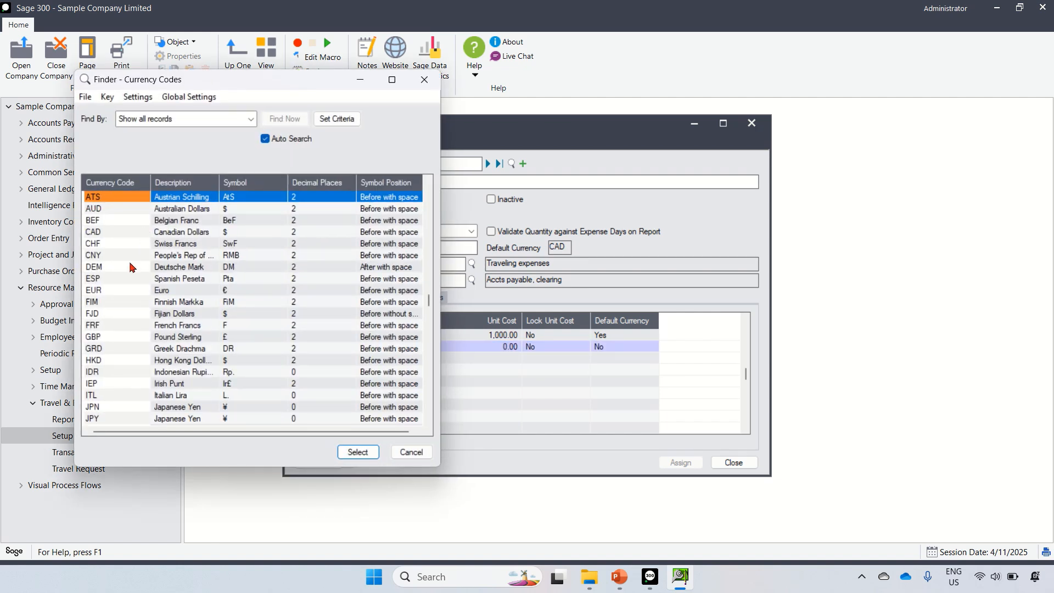
scroll(122, 375, "down", 10)
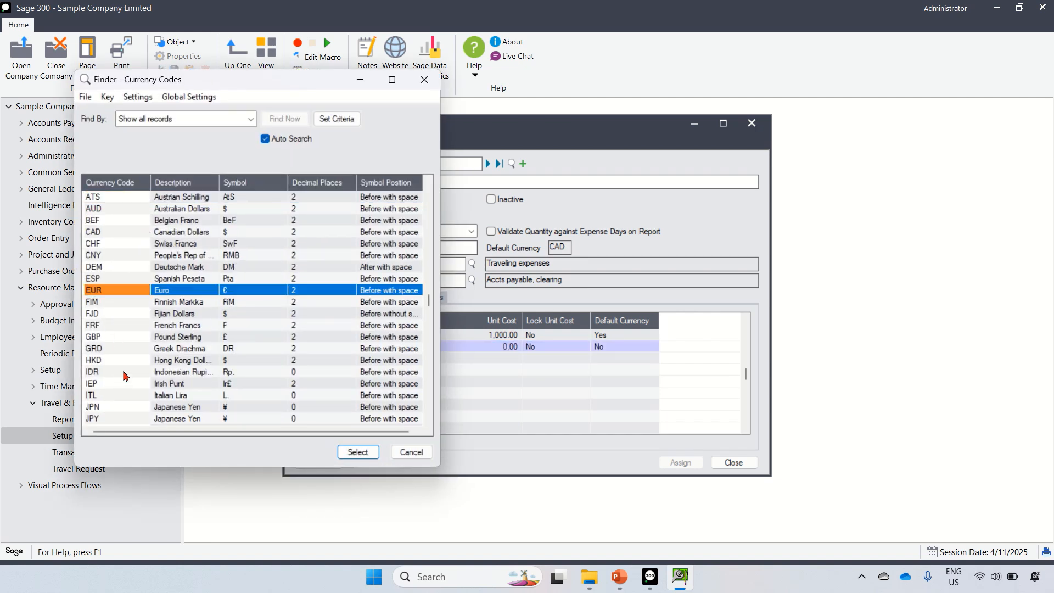
double_click(119, 396)
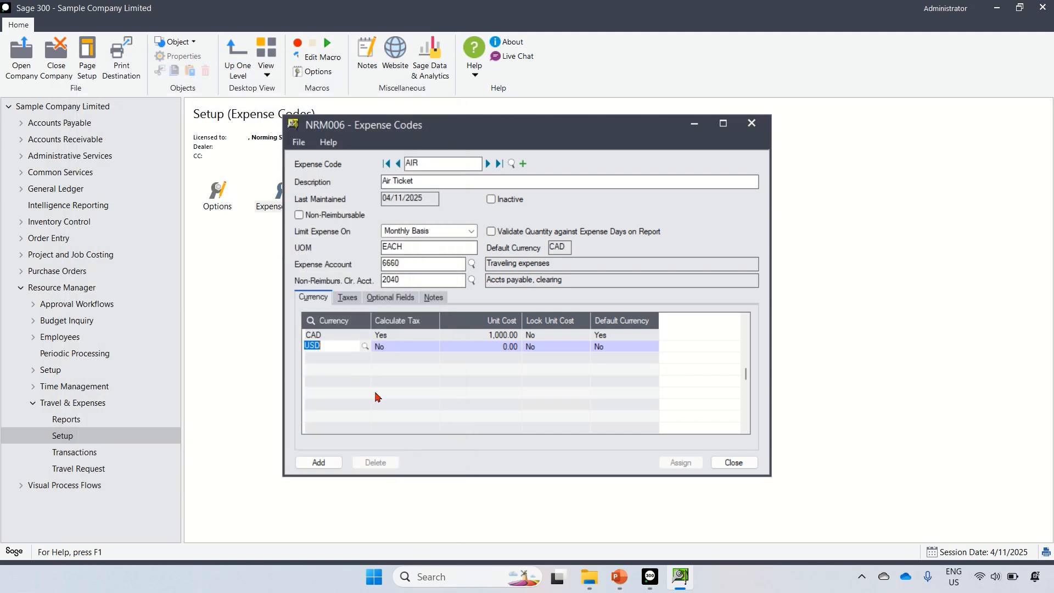
left_click(413, 346)
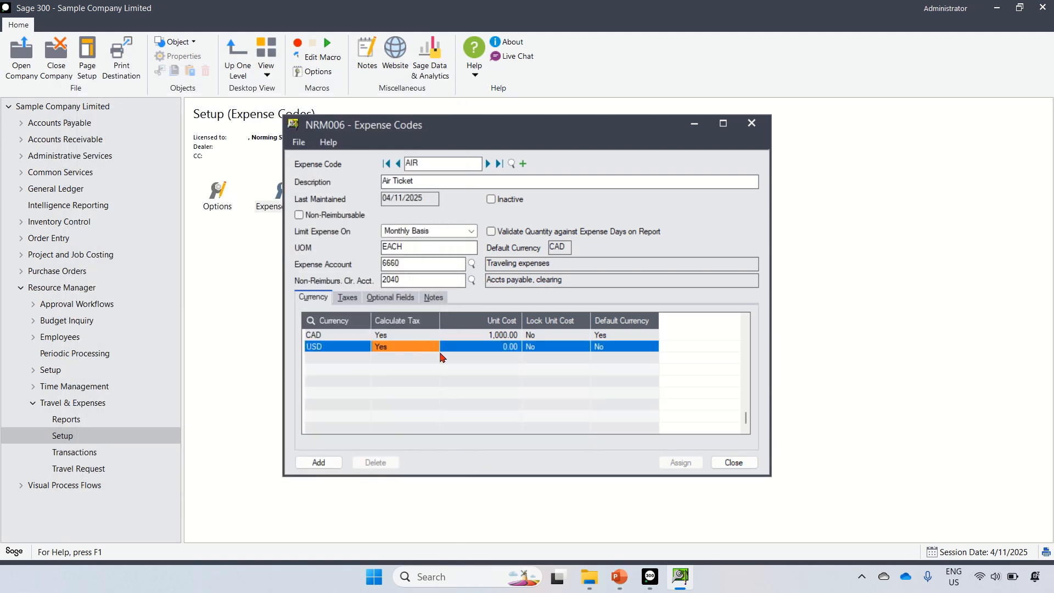
Step: Set the USD line's unit cost to 1,000.00
left_click(483, 351)
left_click(482, 348)
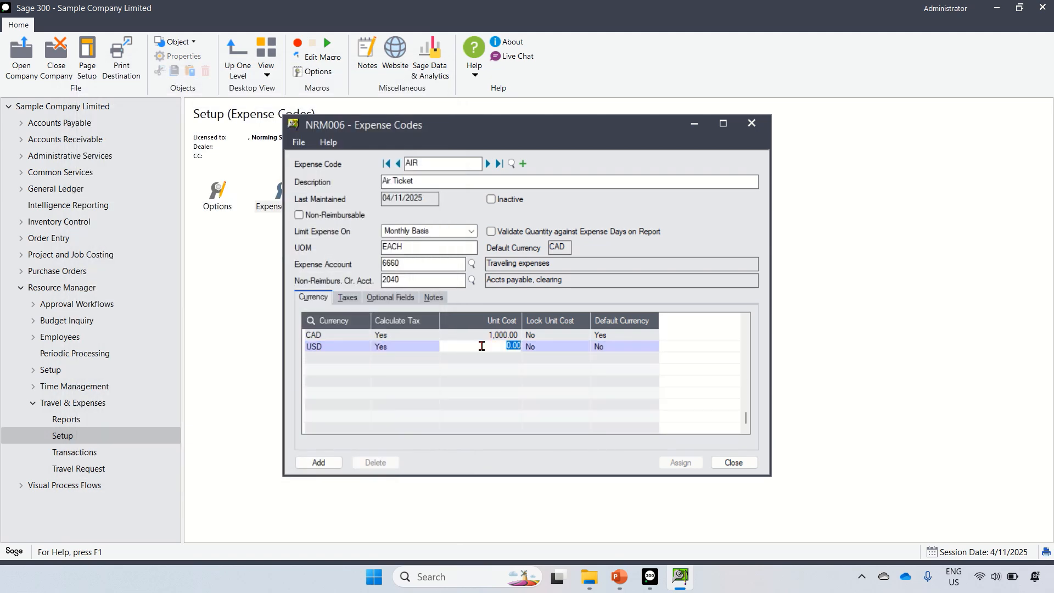
type("1")
key("BackSpace")
key("BackSpace")
key("BackSpace")
key("BackSpace")
key("Return")
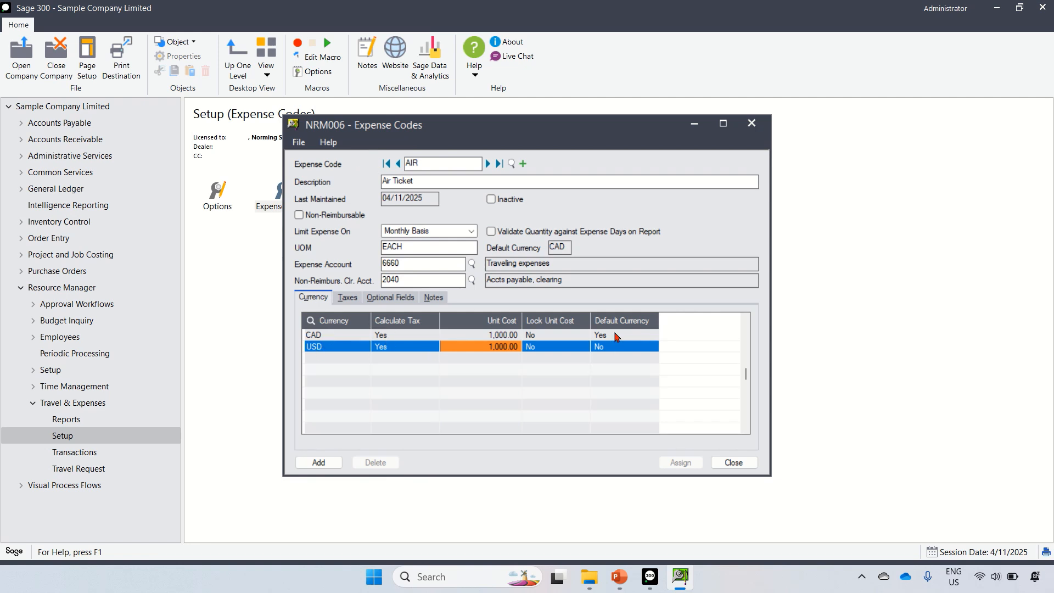
Step: Add the GST tax authority to the AIR expense code's taxes
left_click(347, 298)
left_click(354, 337)
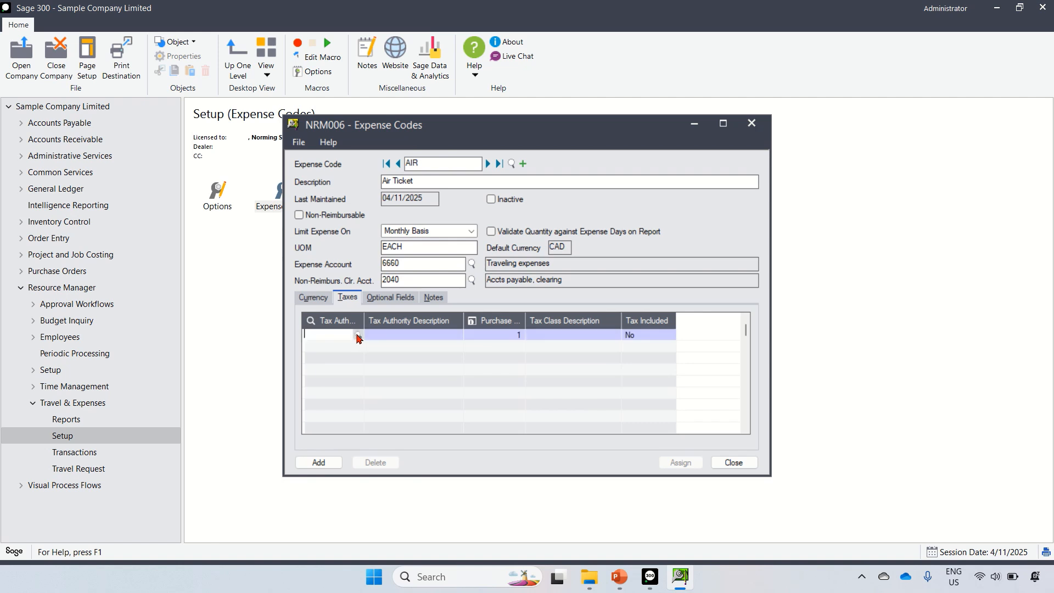
left_click(357, 336)
double_click(110, 222)
left_click(447, 362)
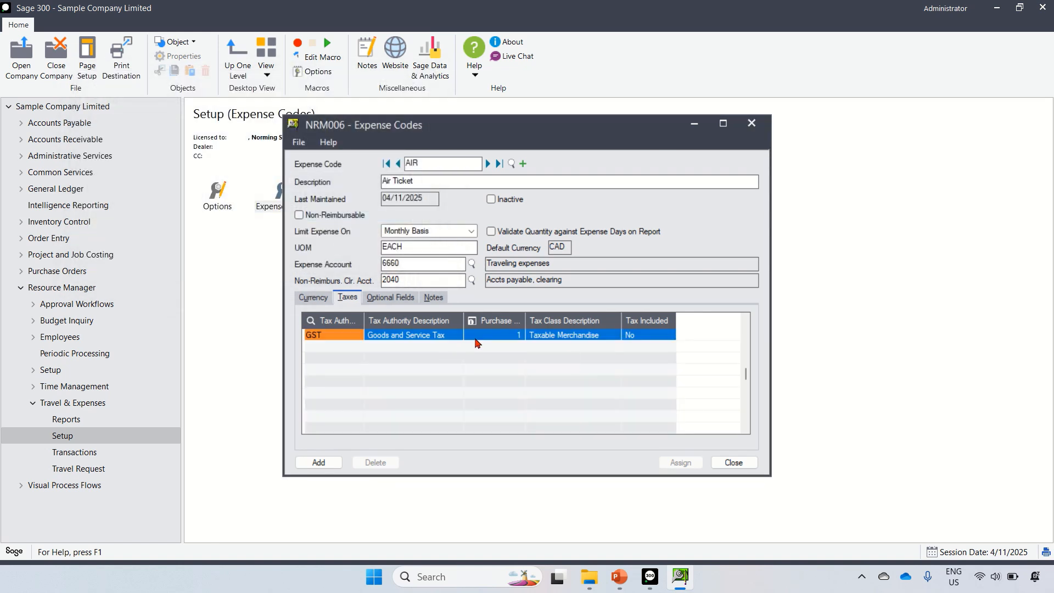
Step: Check the AIR code's optional fields and save it as a new expense code
left_click(384, 299)
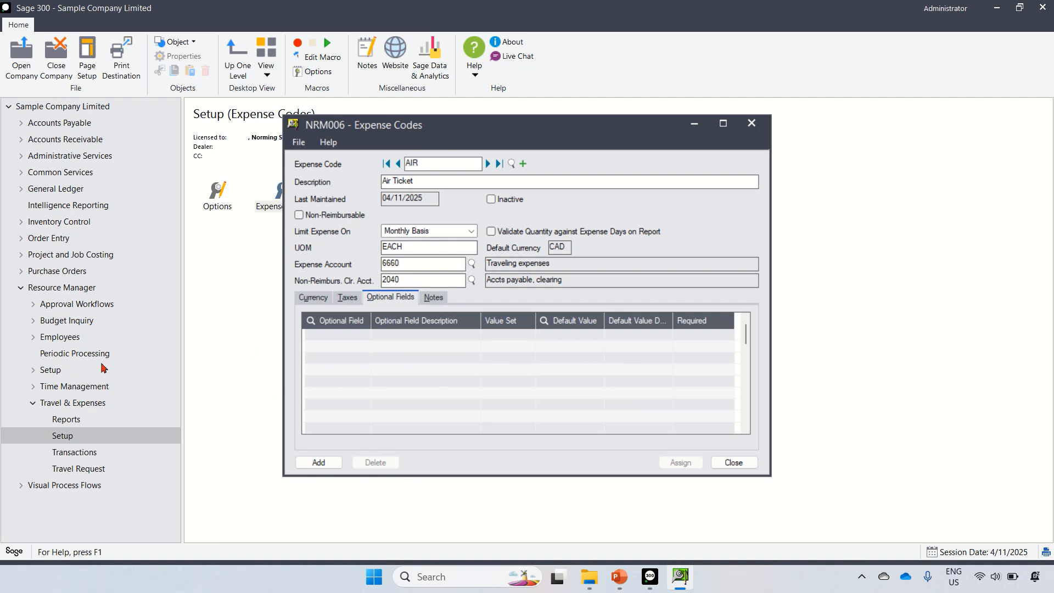
left_click(447, 358)
left_click(341, 462)
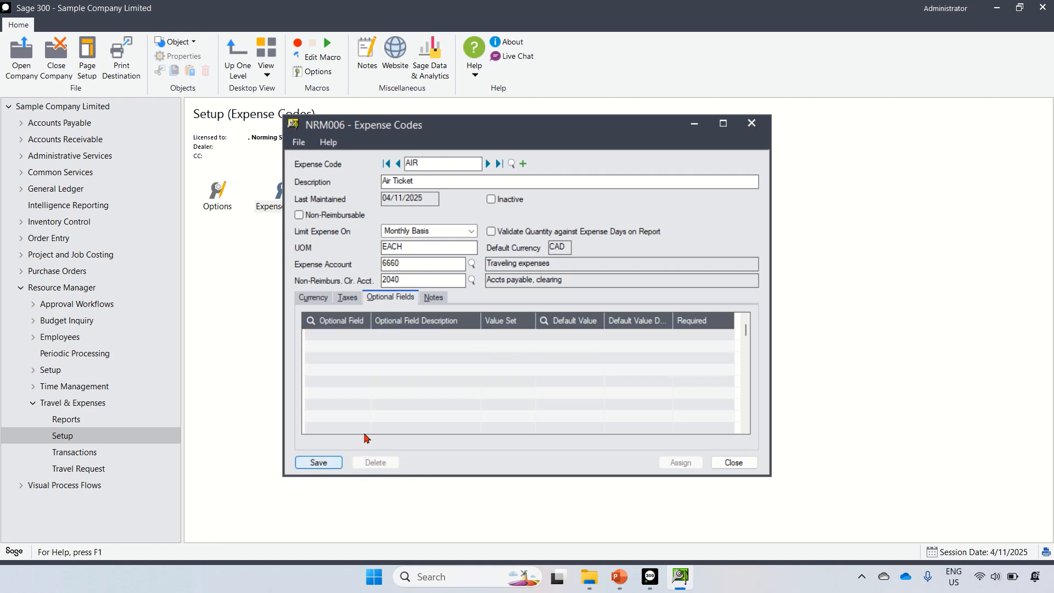
left_click(313, 297)
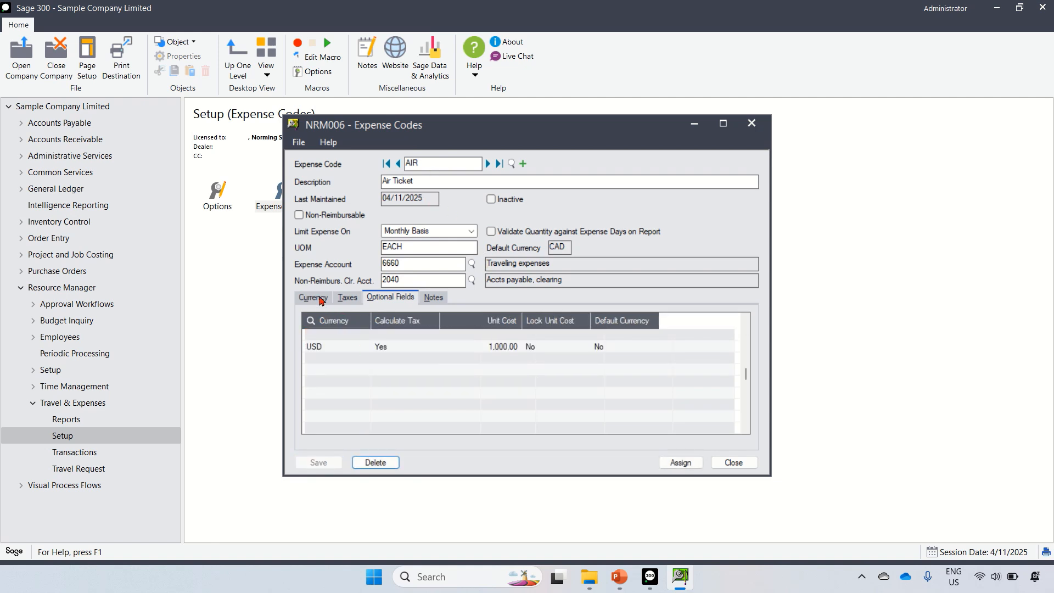
Step: Start a new expense code HOTL with the description Hotel
left_click(436, 164)
type("H")
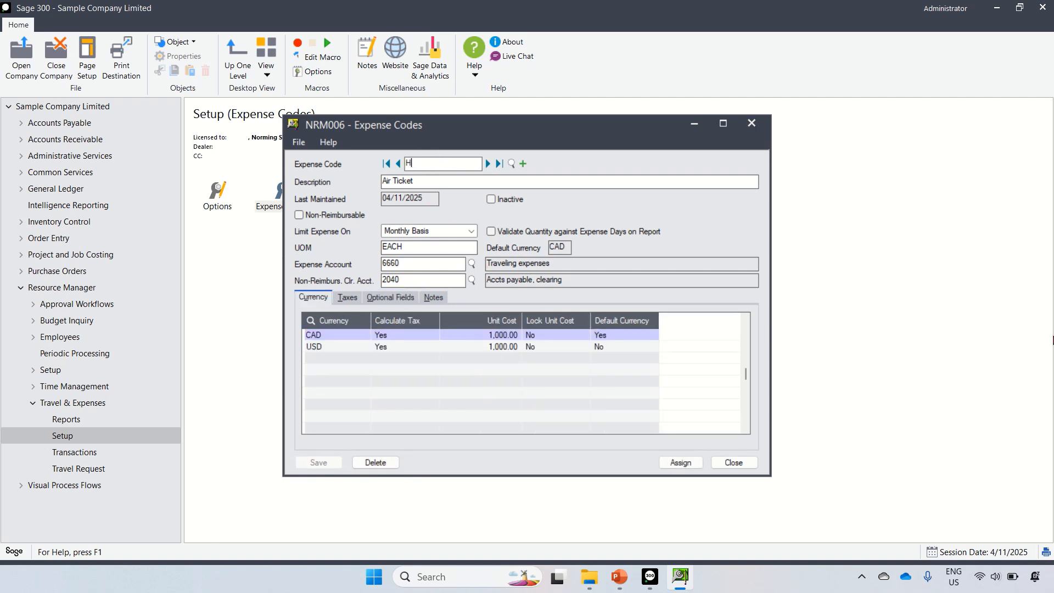
type("OTL")
key("Tab")
type("H")
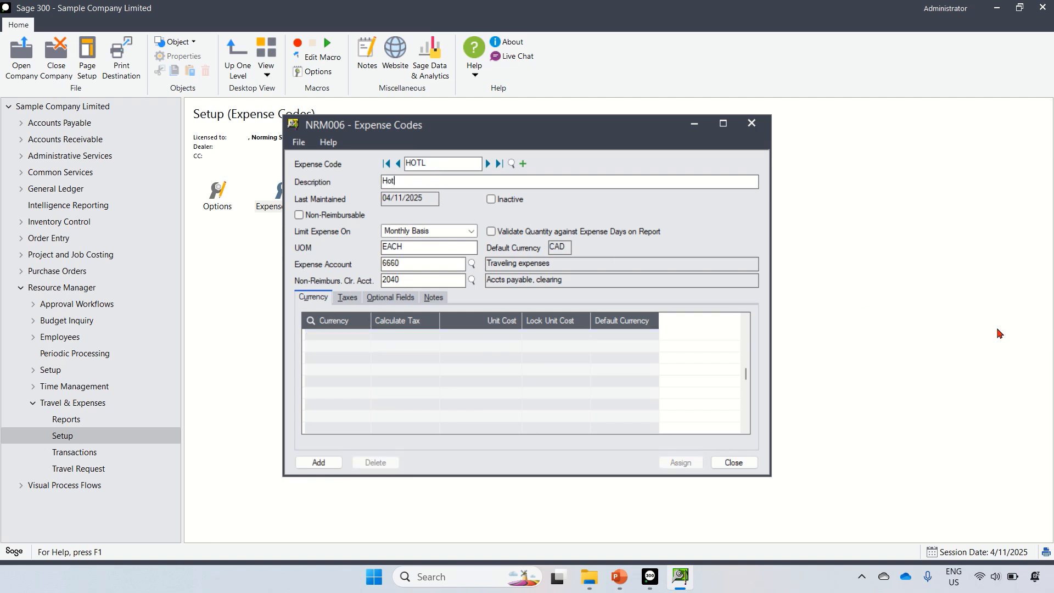
Step: Add a CAD currency line to the HOTL code with Calculate Tax set to Yes and a unit cost of 100.00
left_click(340, 332)
key("F5")
double_click(132, 232)
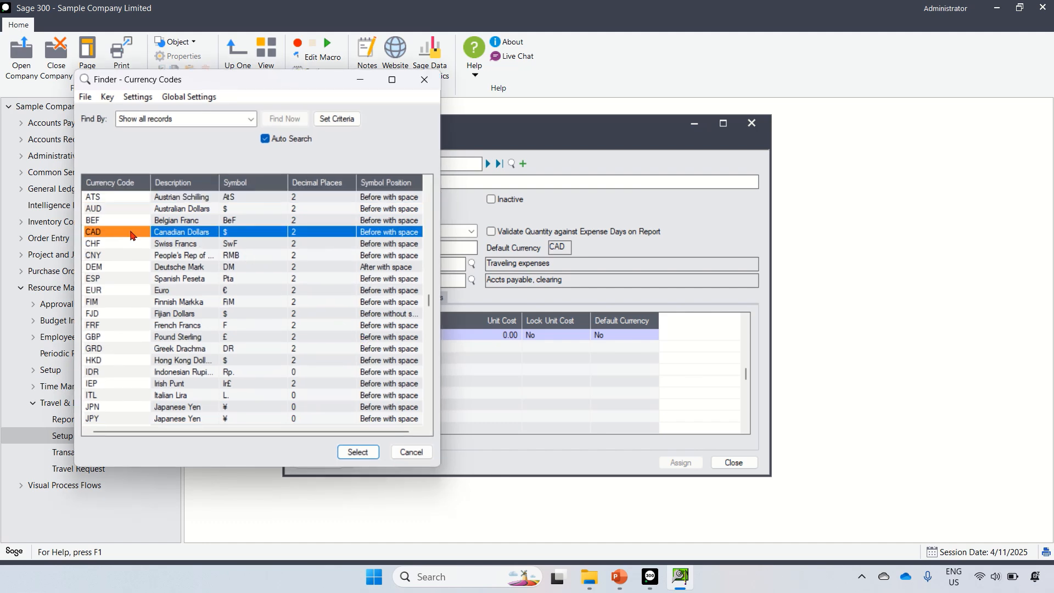
double_click(414, 335)
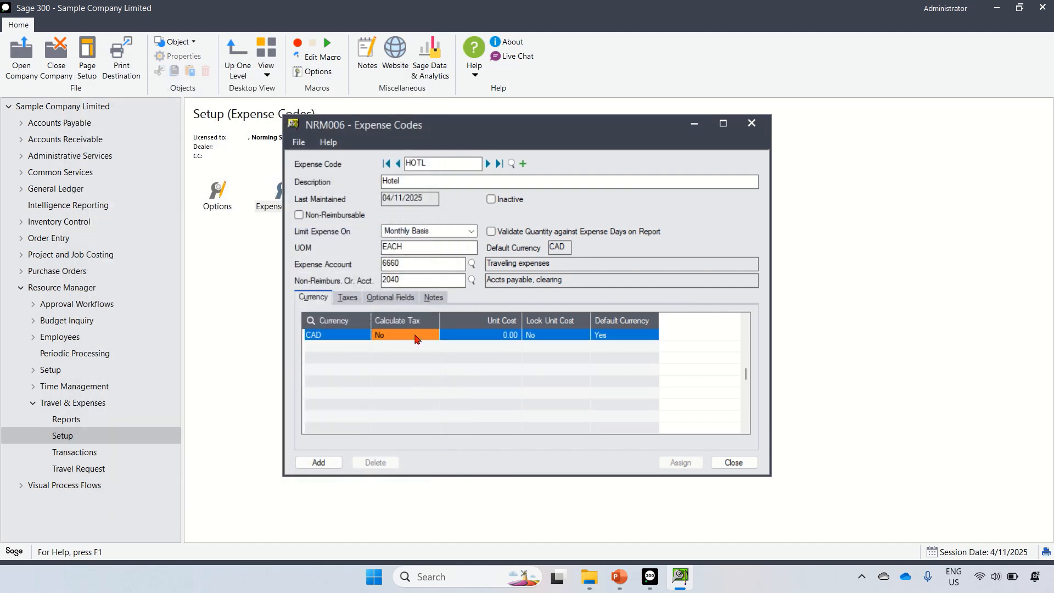
double_click(487, 334)
type("10")
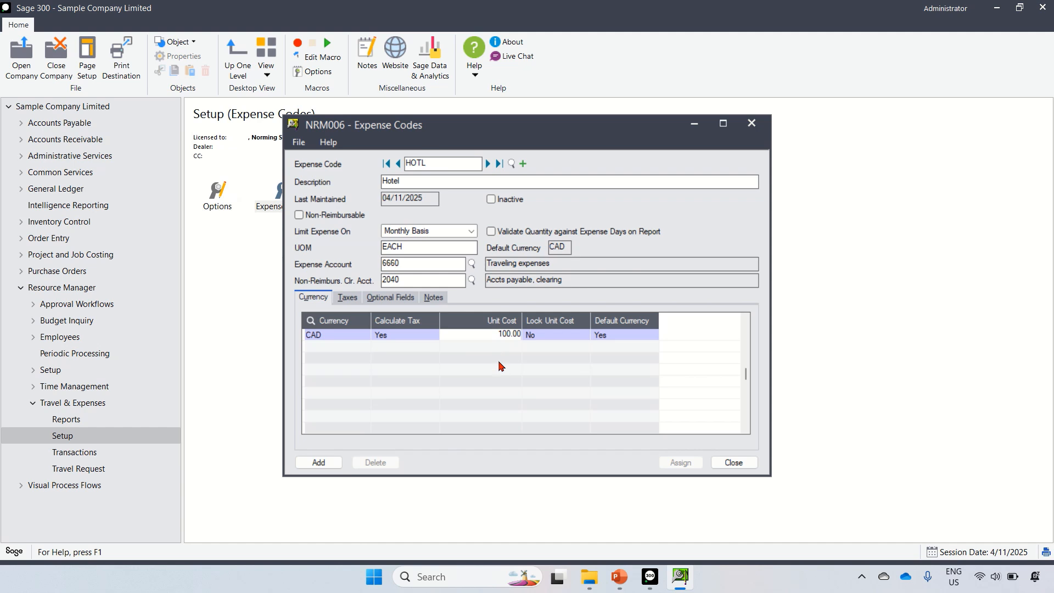
key("Return")
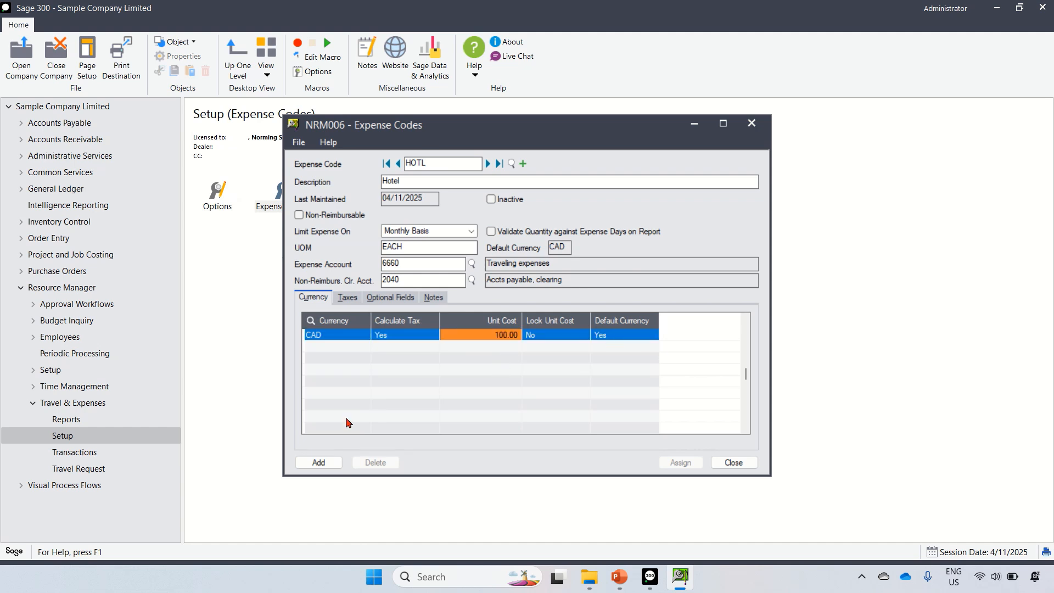
Step: Add the GST tax authority to the HOTL expense code and save the new code
left_click(347, 297)
left_click(346, 339)
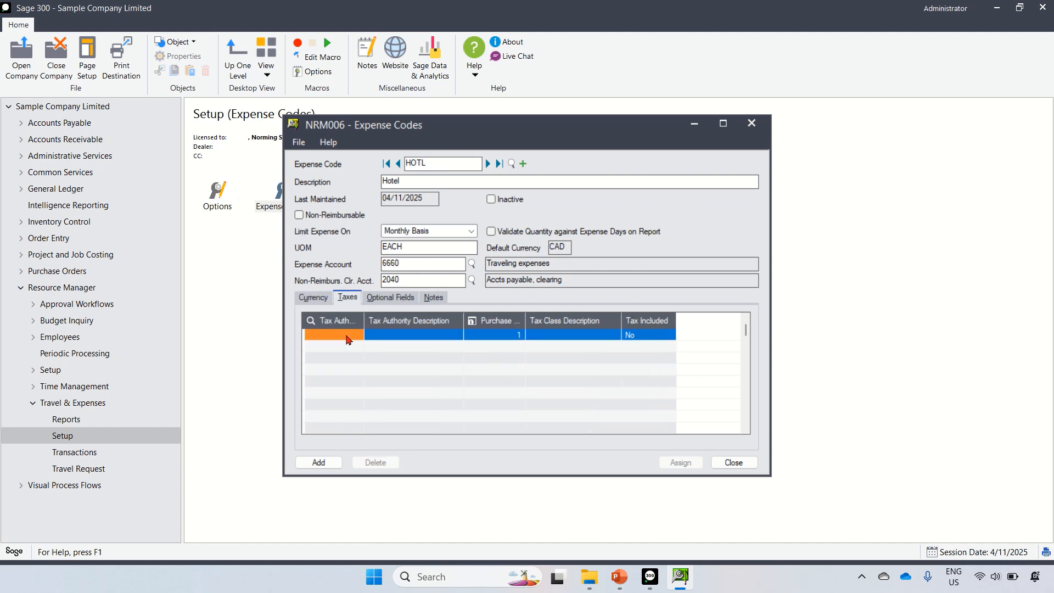
left_click(350, 336)
left_click(358, 335)
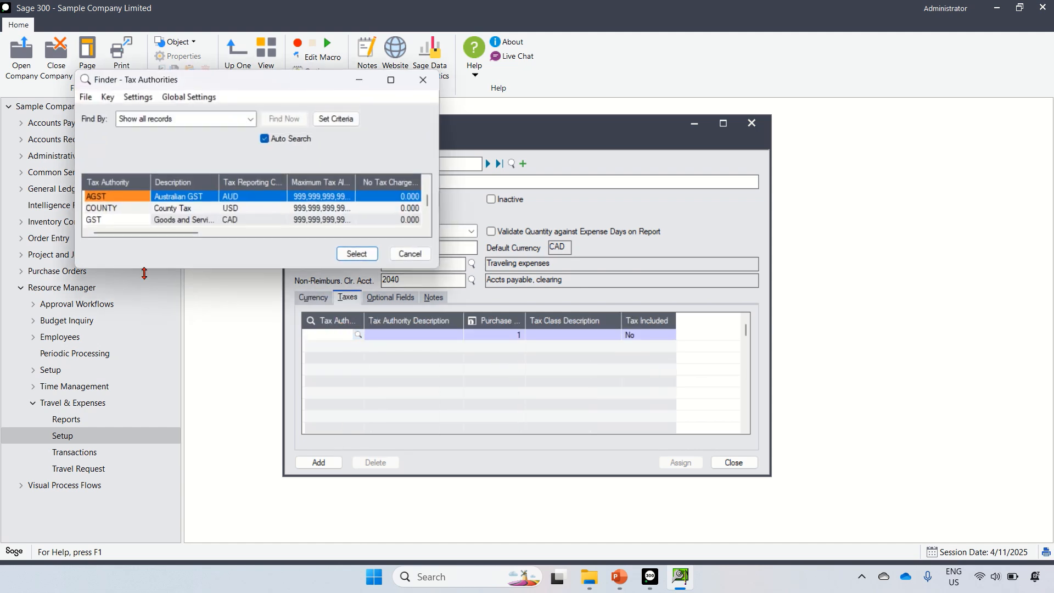
double_click(129, 221)
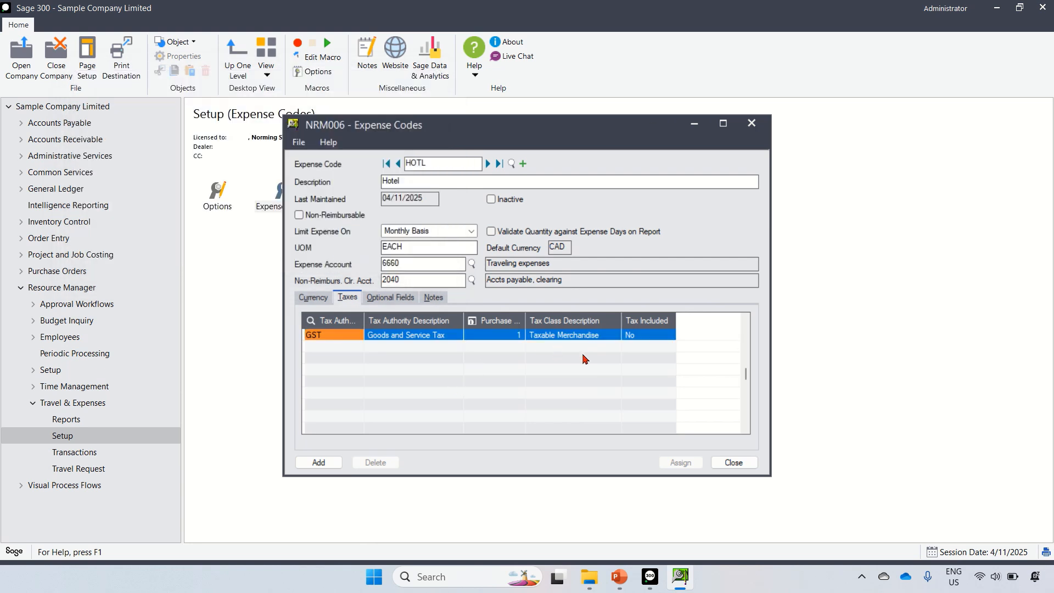
left_click(319, 462)
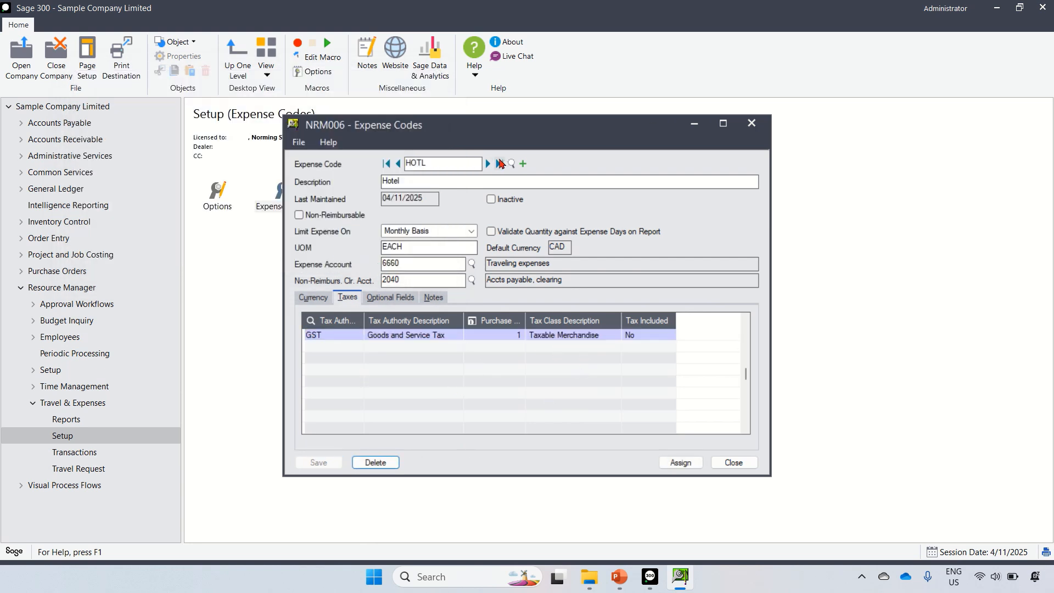
Step: Start a new expense code MEAL, keeping the description and accounts carried over from HOTL
left_click(425, 165)
type("MEAL")
left_click(413, 382)
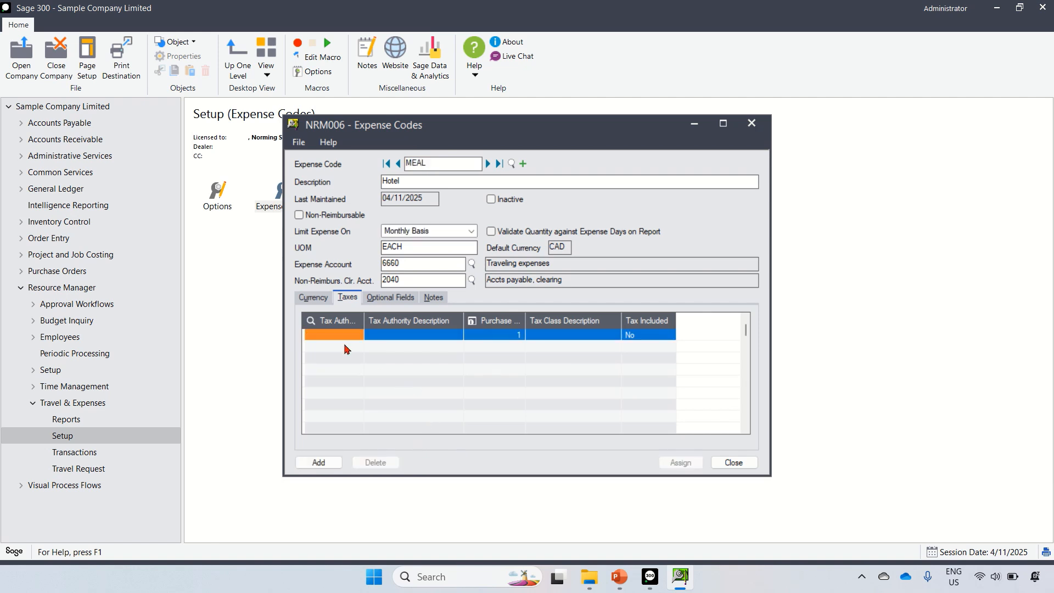
Step: Add a CAD currency line with a unit cost of 50.00 to the MEAL expense code
left_click(321, 300)
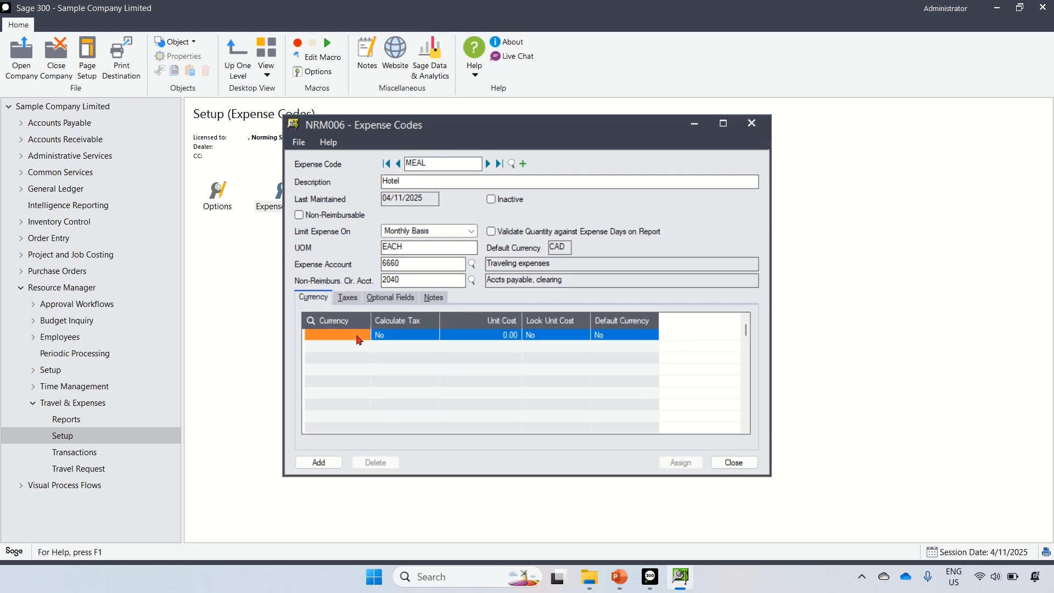
double_click(357, 336)
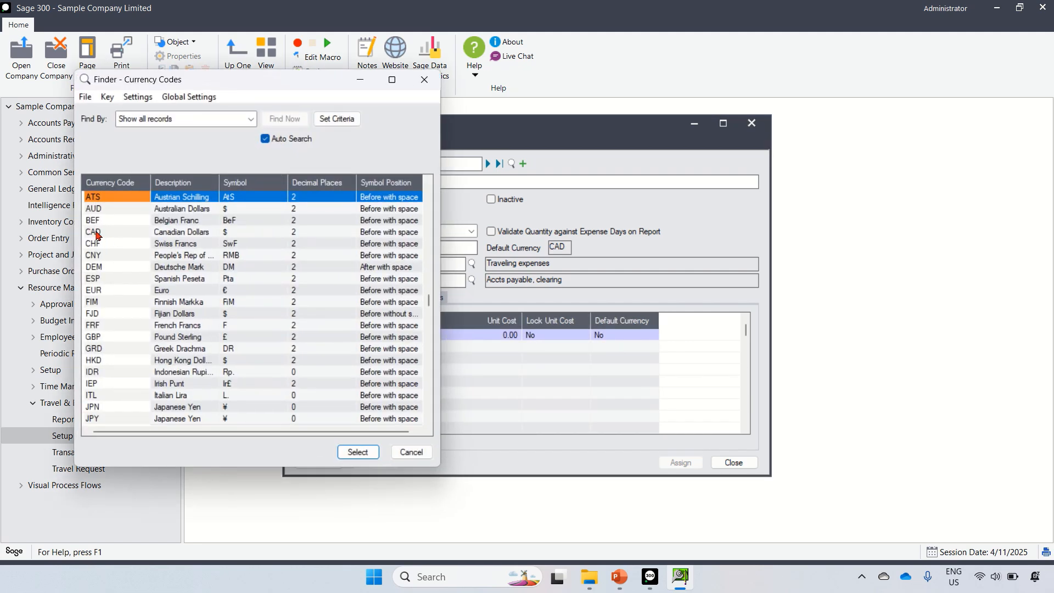
double_click(96, 235)
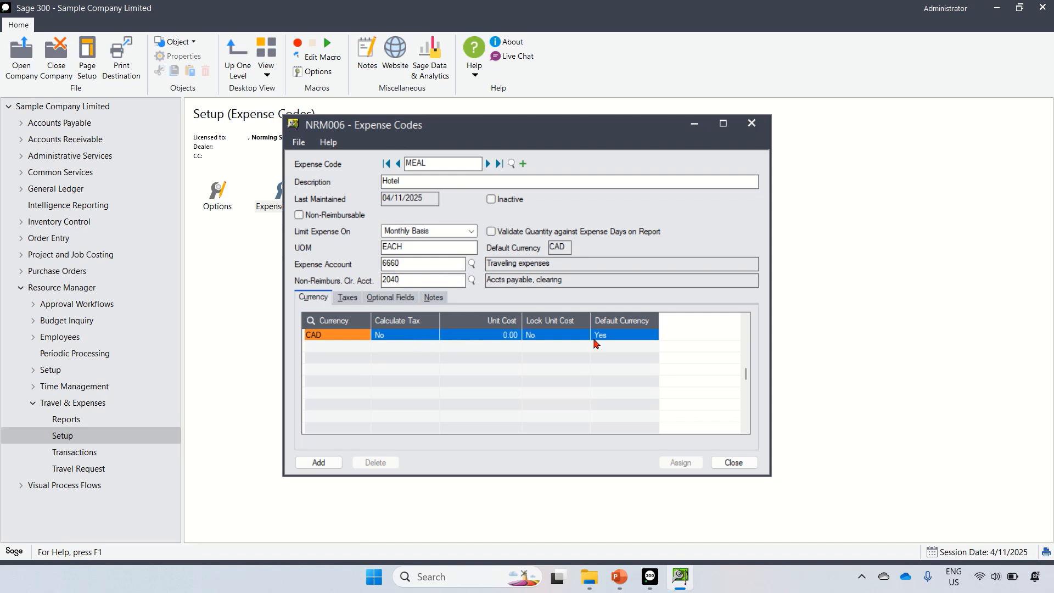
left_click(476, 336)
left_click(491, 334)
type("5")
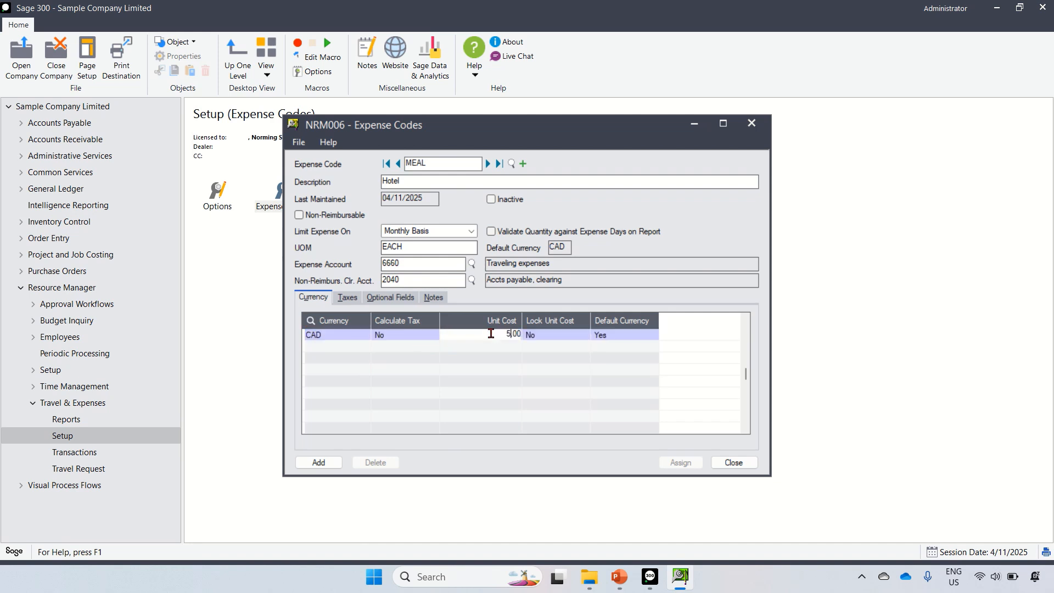
key("Return")
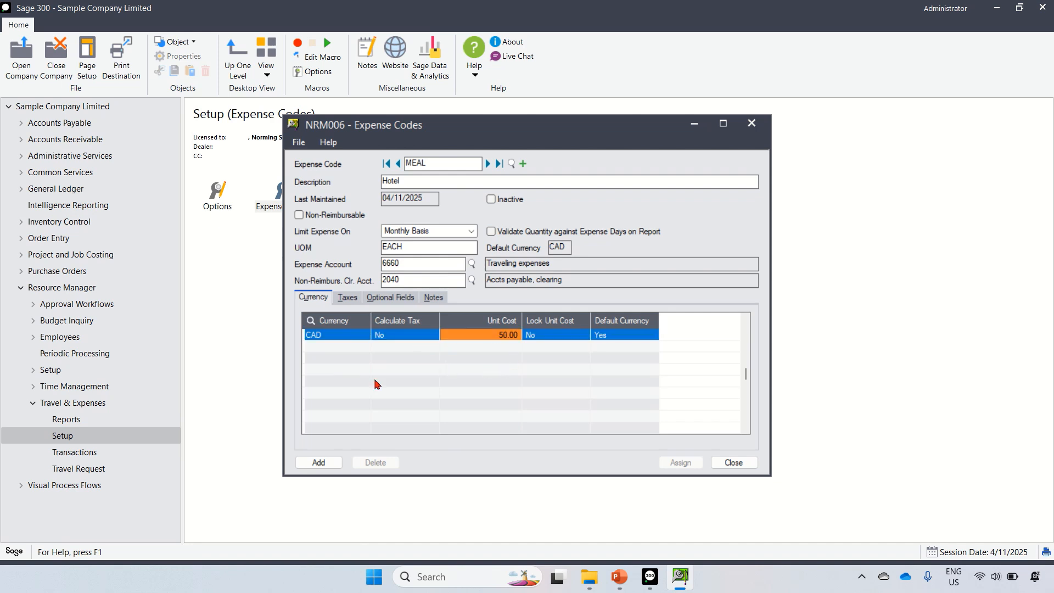
Step: Add the GST tax authority to the MEAL expense code and save the new code
left_click(348, 297)
left_click(345, 336)
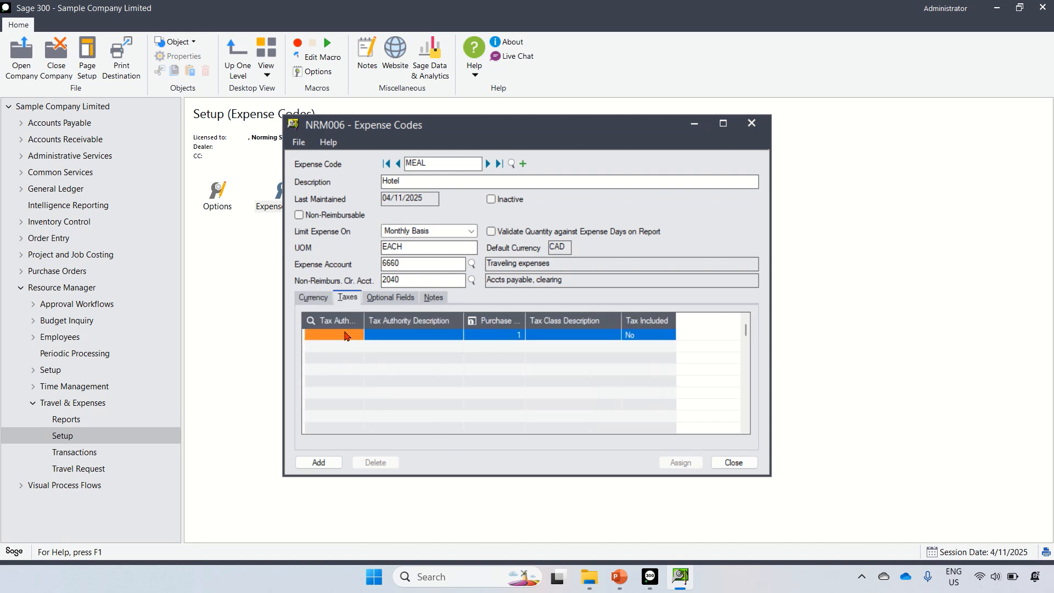
left_click(358, 334)
left_click(115, 219)
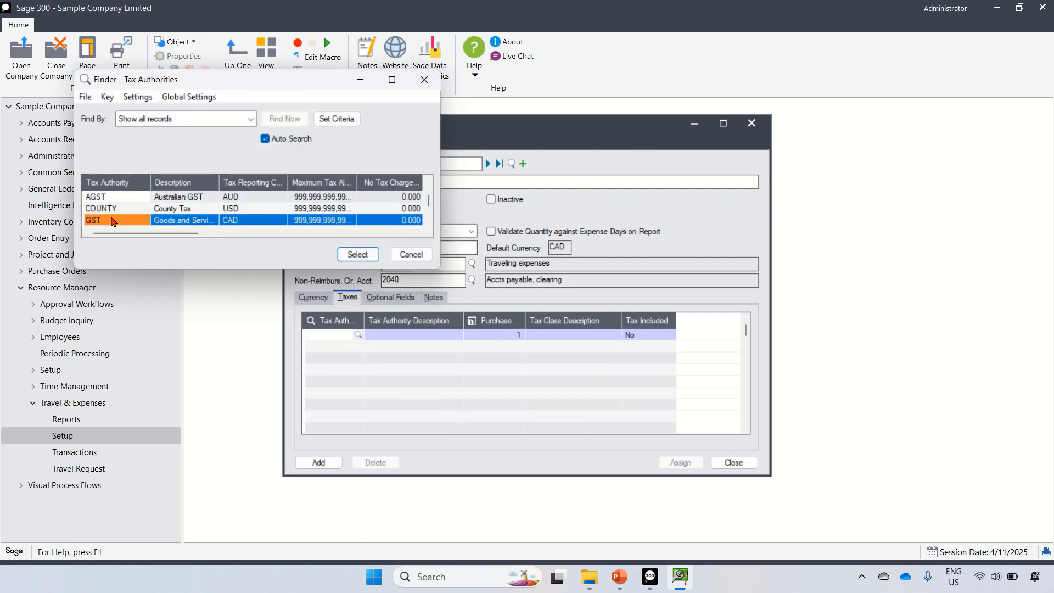
left_click(357, 252)
left_click(329, 463)
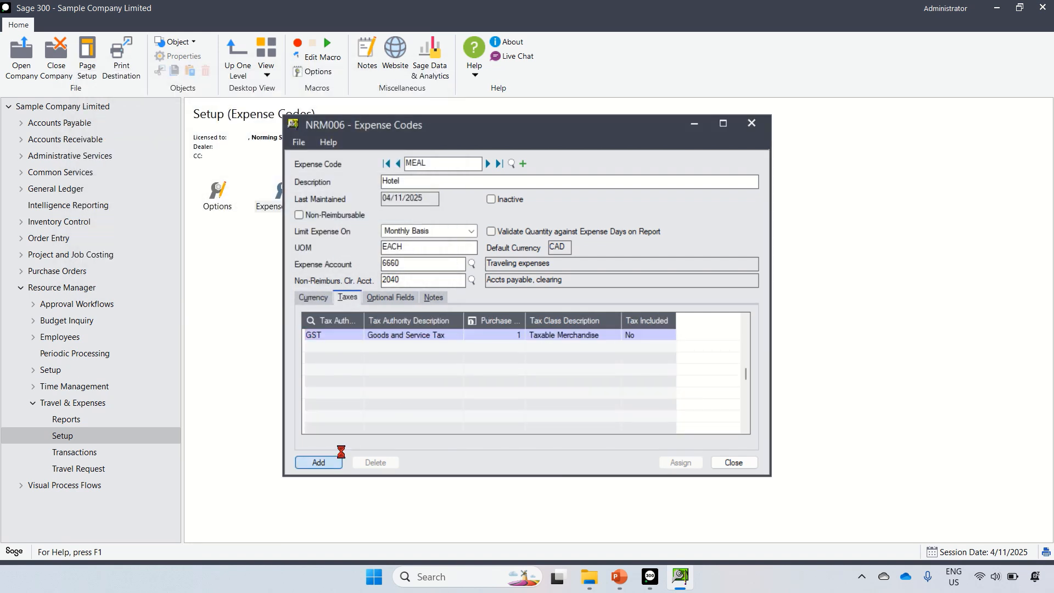
Step: Start a new expense code TAXI with the description Taxi
type("TAX")
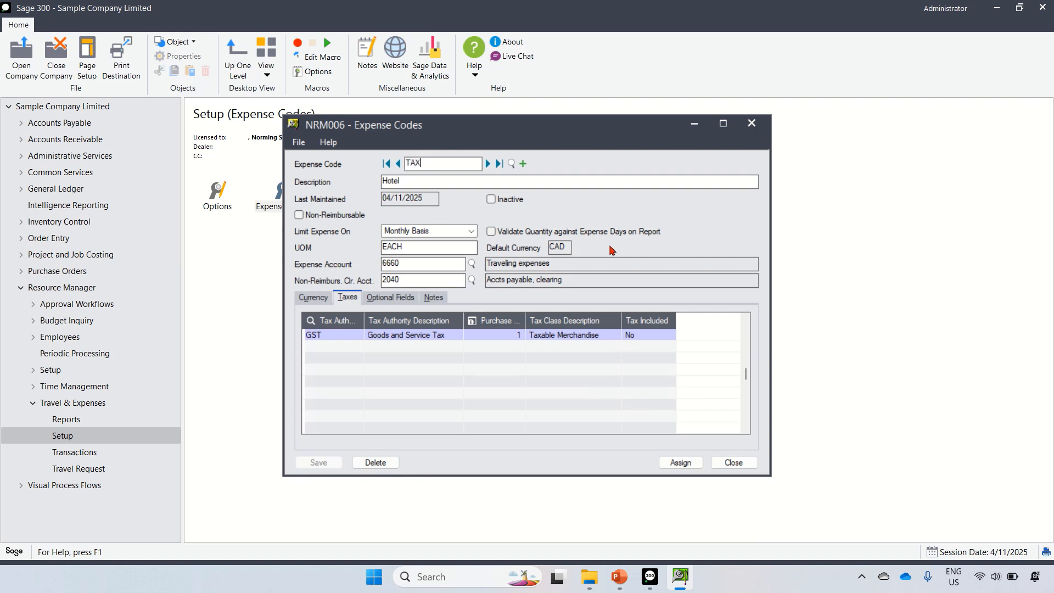
type("I")
key("Tab")
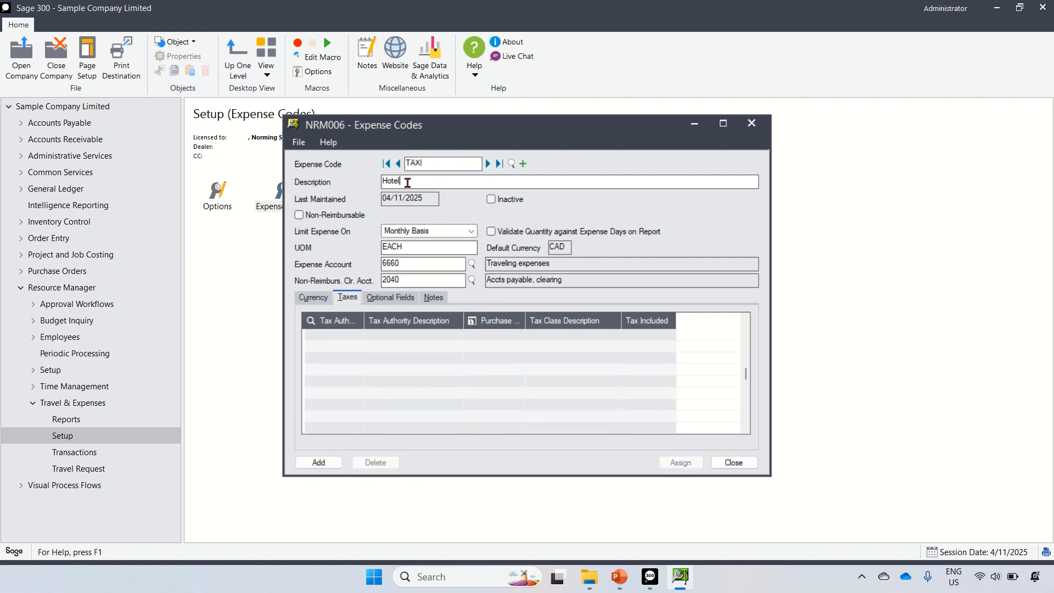
type("ta")
Step: Add a CAD currency line with a unit cost of 50.00 and Calculate Tax No to the TAXI code, and save the new code
left_click(313, 297)
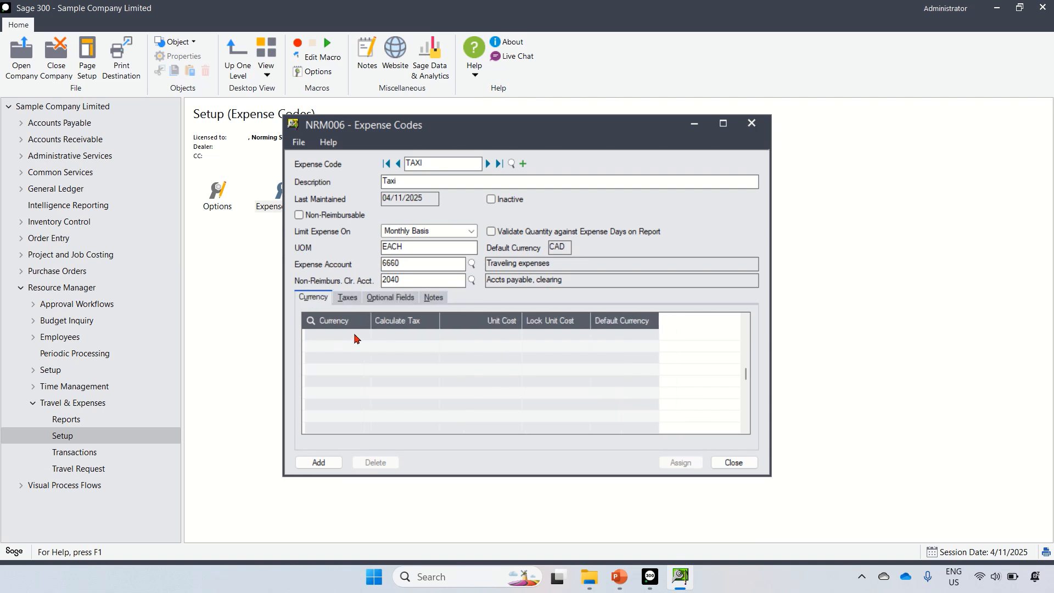
left_click(354, 337)
key("F5")
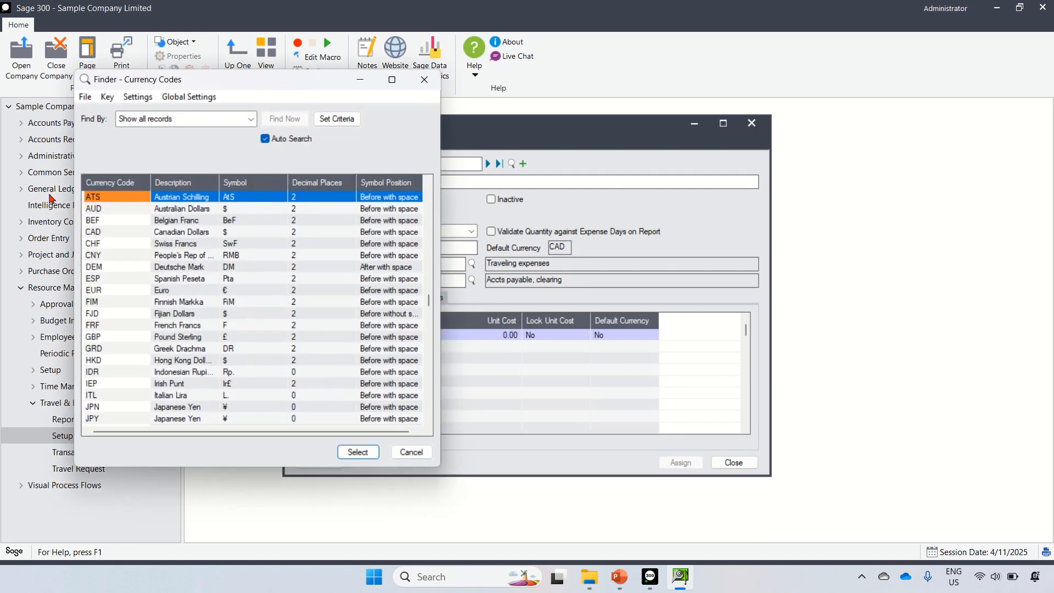
double_click(101, 232)
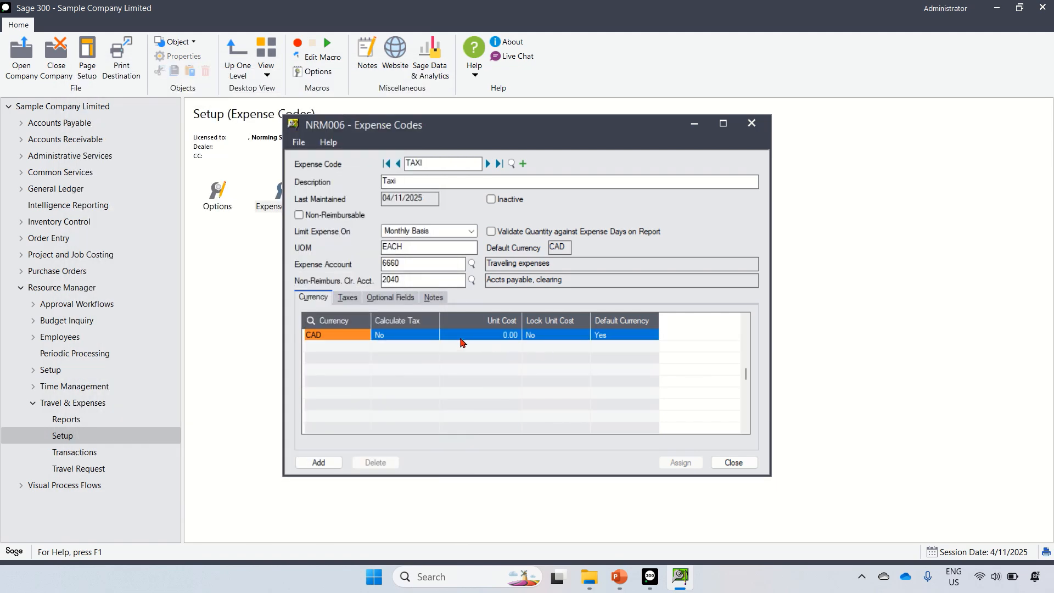
left_click(484, 337)
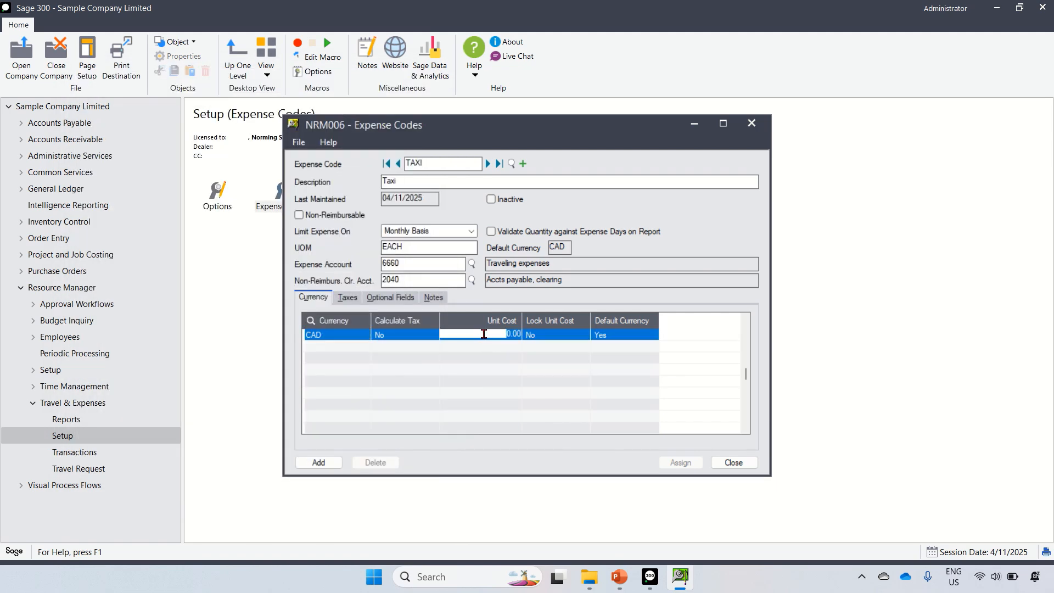
type("5")
left_click(480, 356)
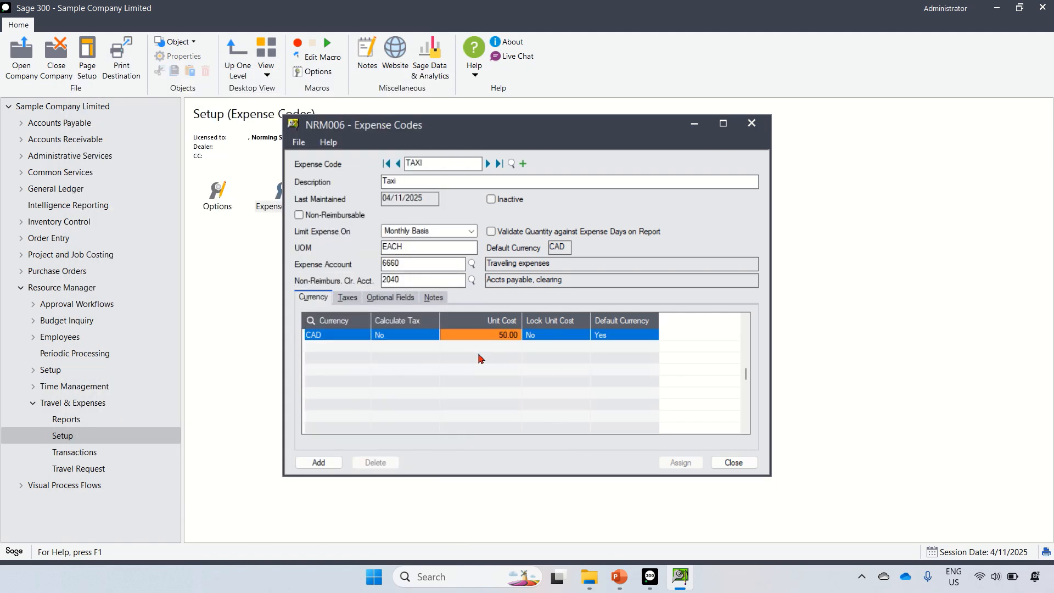
double_click(423, 335)
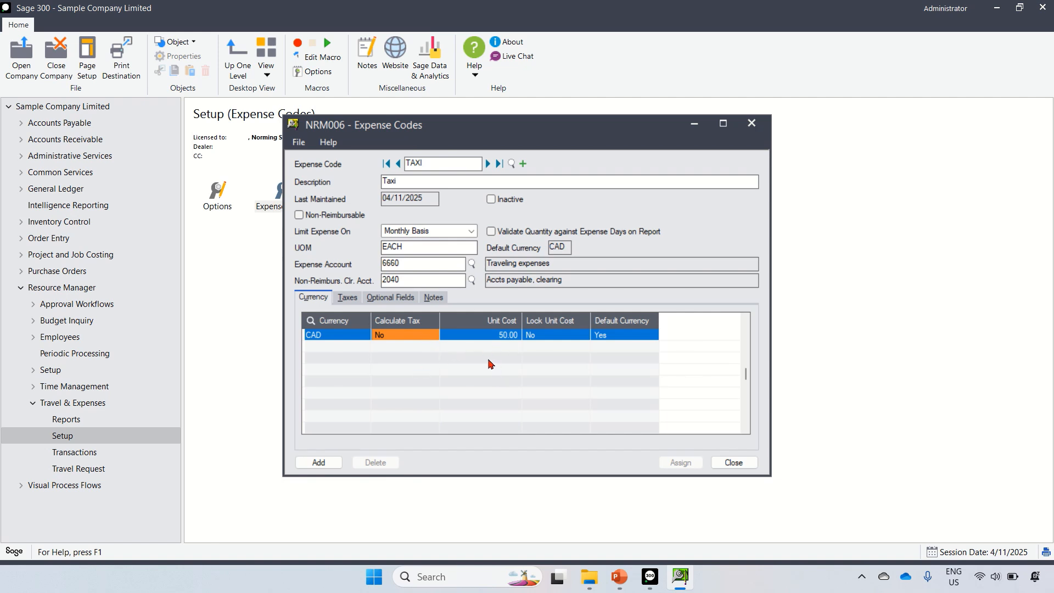
left_click(321, 463)
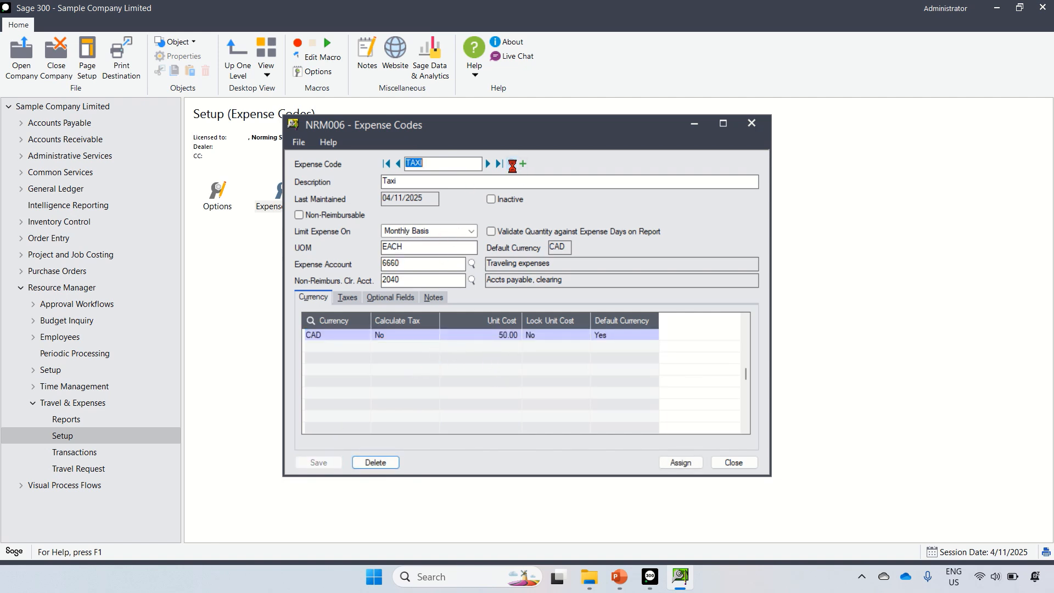
Step: Look up the list of expense codes and enlarge the finder to review all of them
left_click(511, 164)
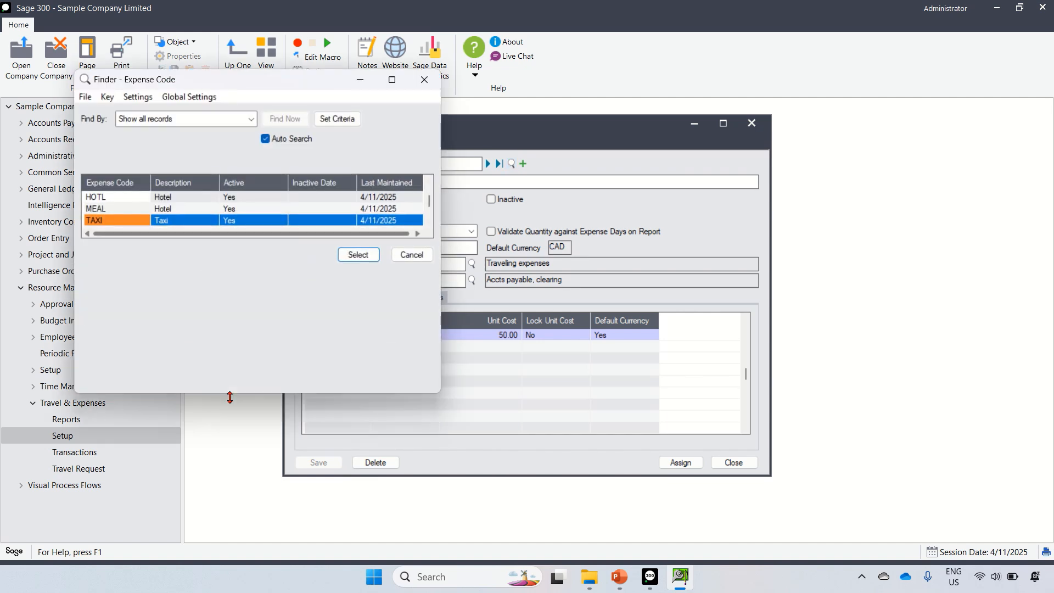
left_click_drag(200, 270, 200, 396)
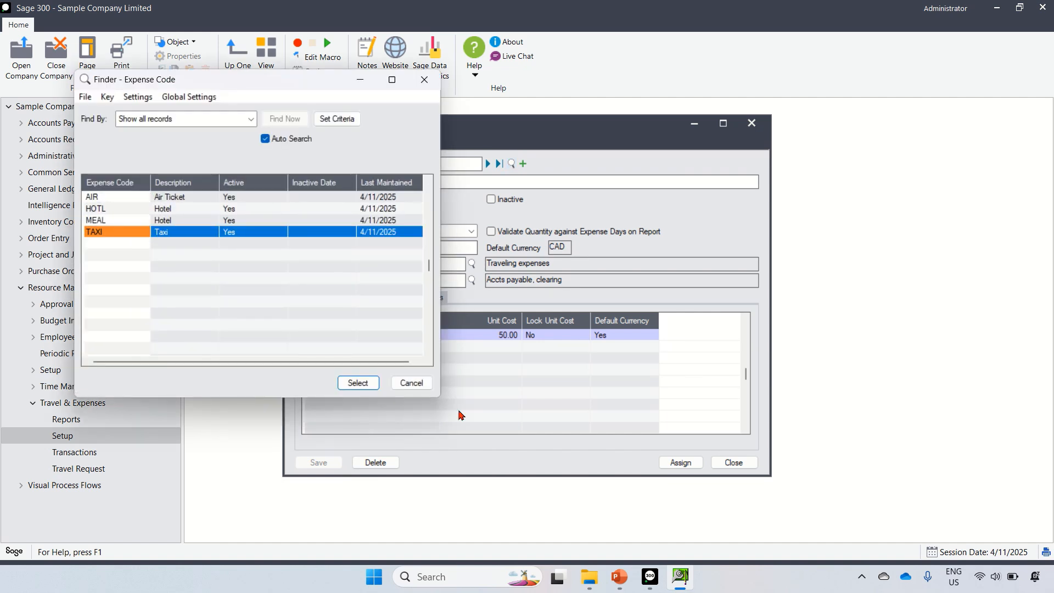
Step: Close the expense code list and the Expense Codes window, and open the Expense Report Types setup
left_click(412, 383)
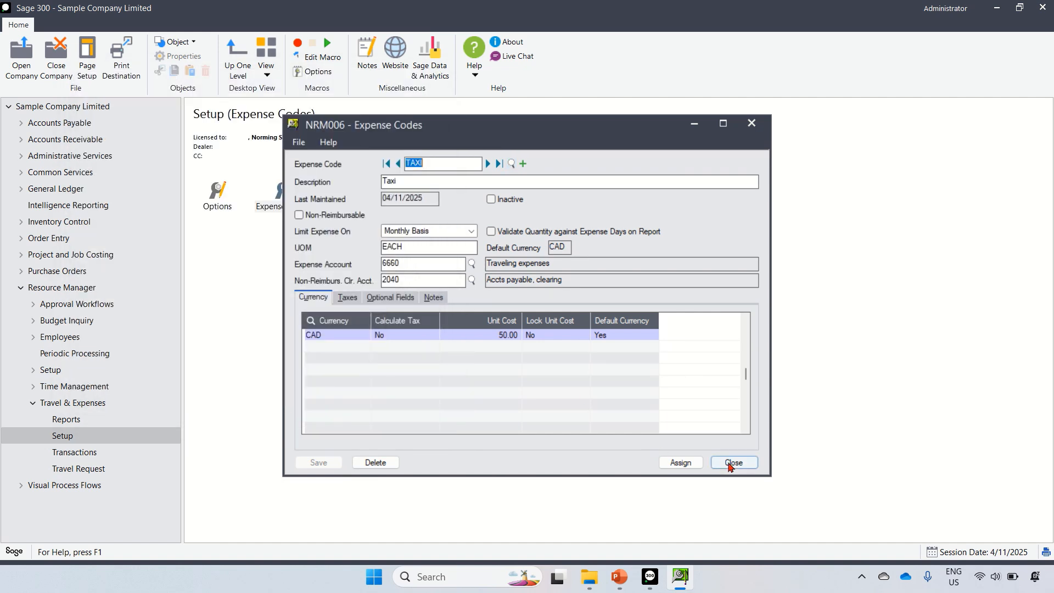
left_click(734, 463)
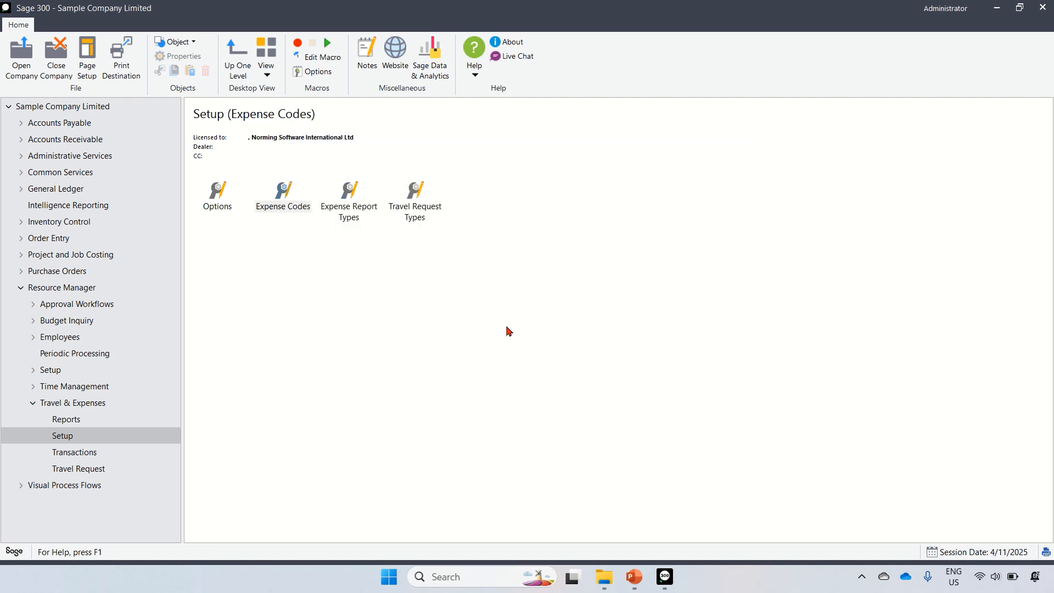
key("Right")
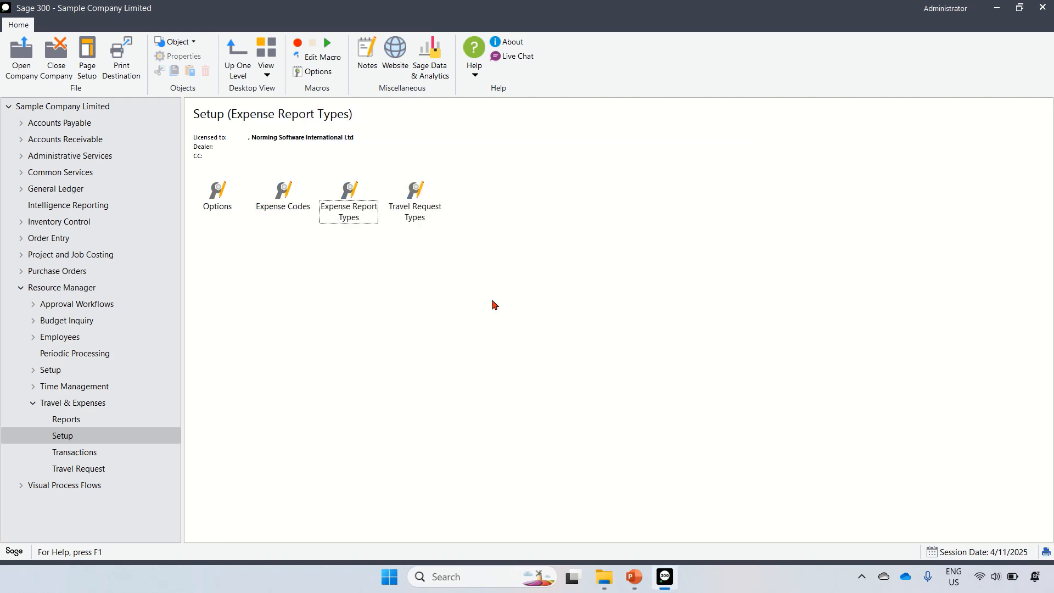
left_click(350, 217)
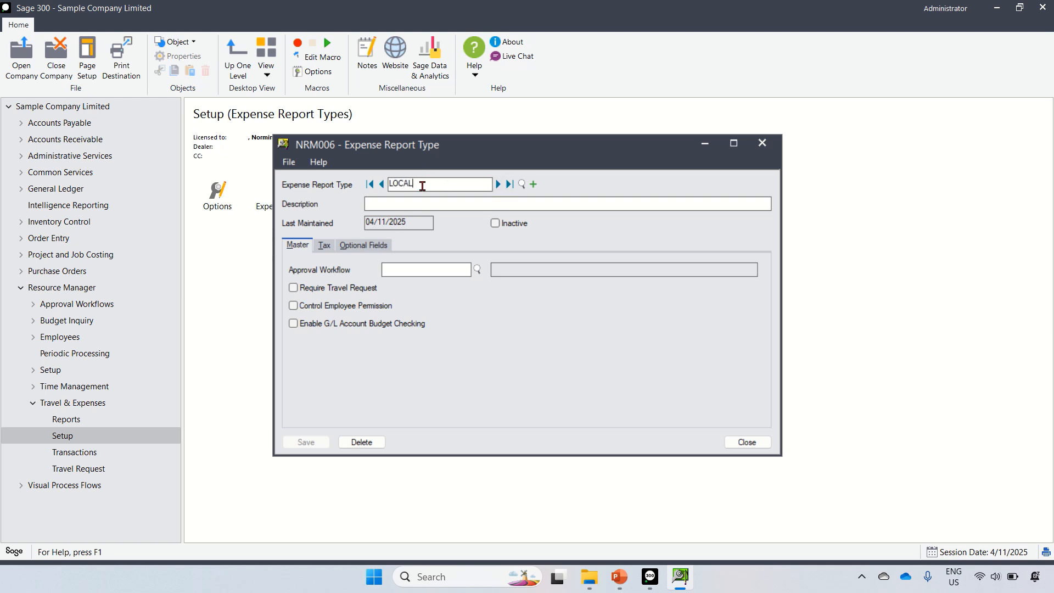
Step: Define an expense report type LOCAL with the description Local Expenses Claim and the approval workflow EXPWF
left_click(414, 208)
type("Local Expenses ")
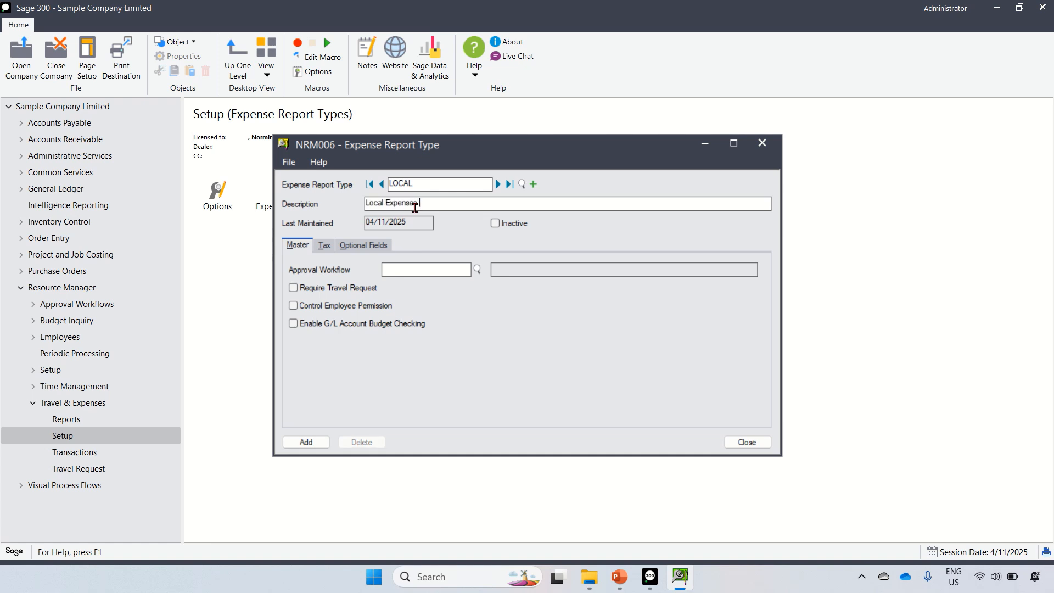
type("Claim")
left_click(478, 269)
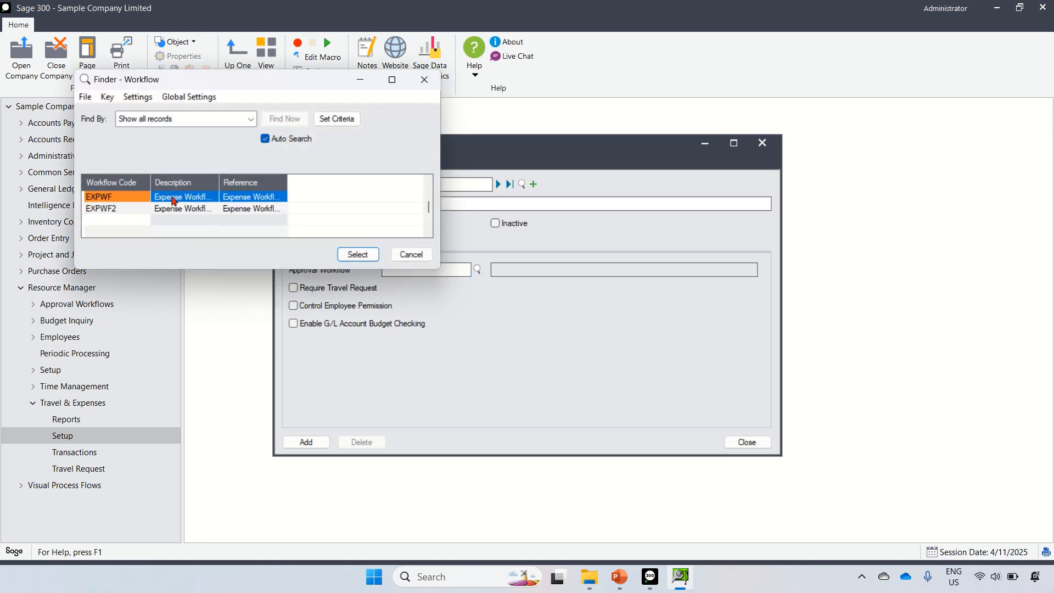
left_click(356, 255)
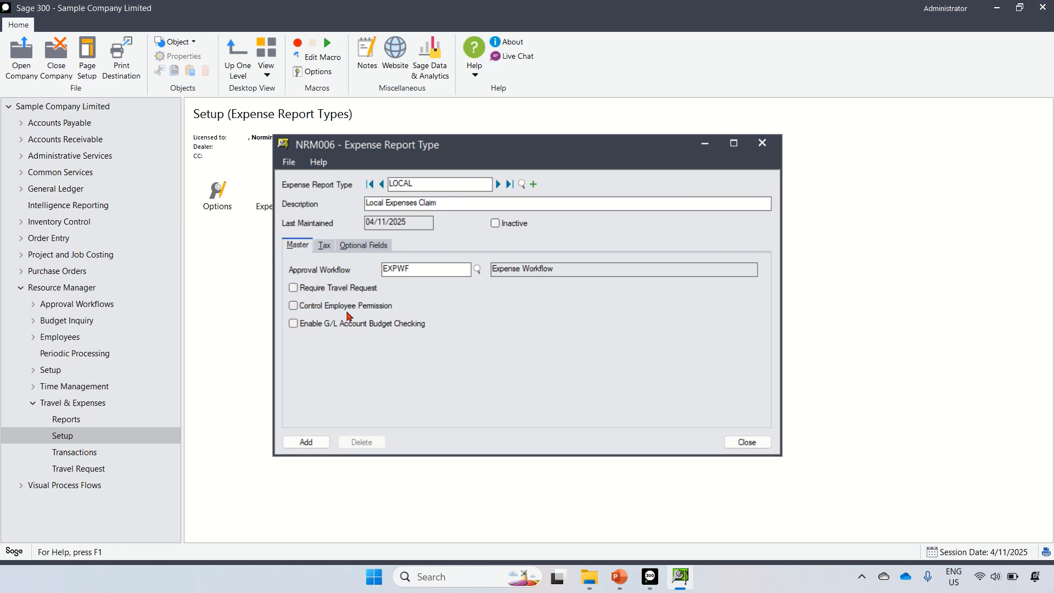
Step: Assign the tax group ONTME to the LOCAL expense report type and check its tax authorities
left_click(324, 247)
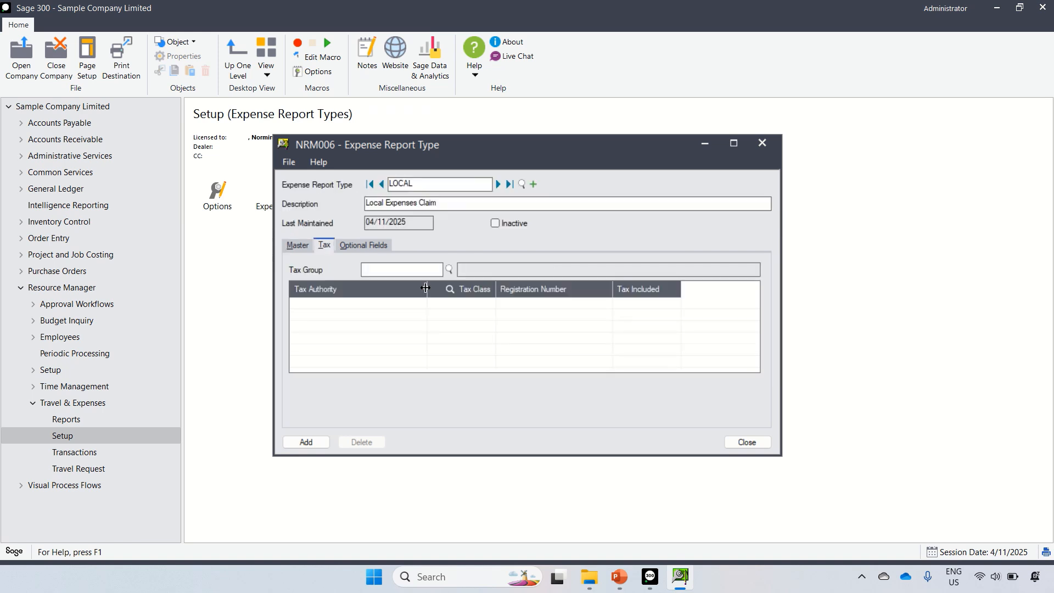
left_click(450, 269)
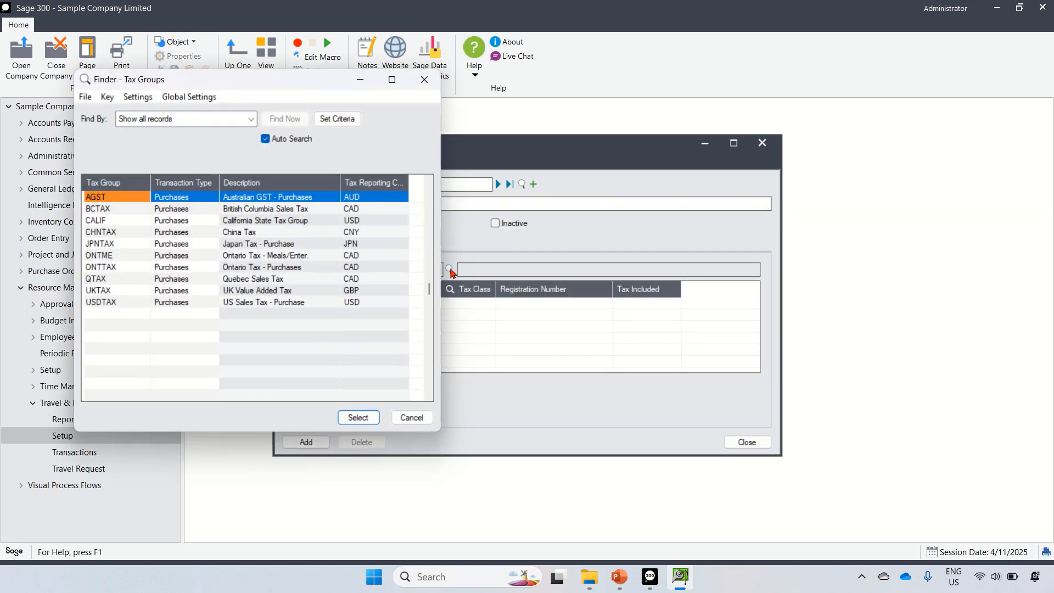
double_click(117, 256)
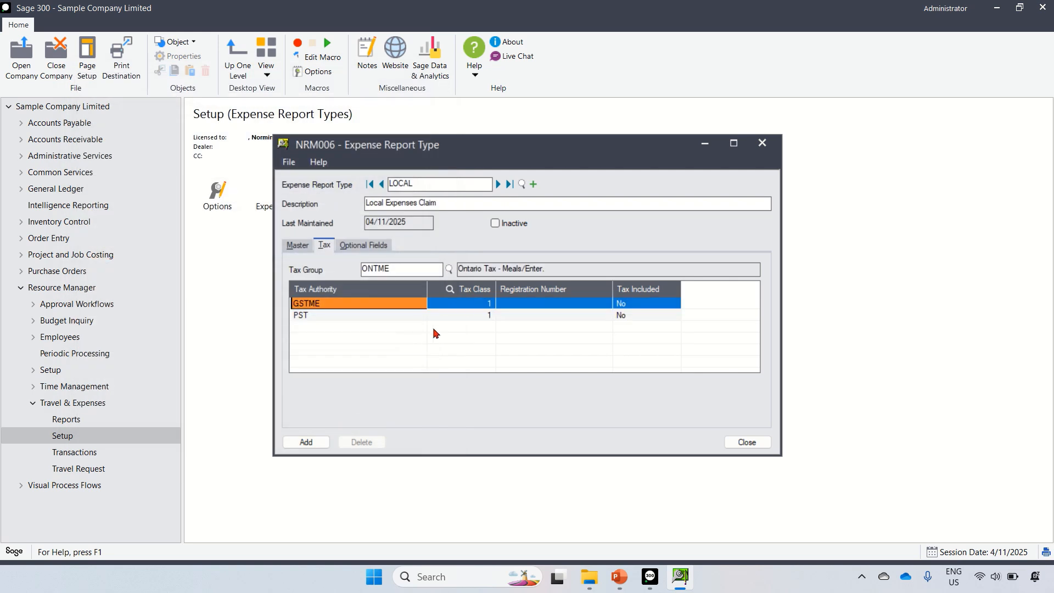
left_click(339, 317)
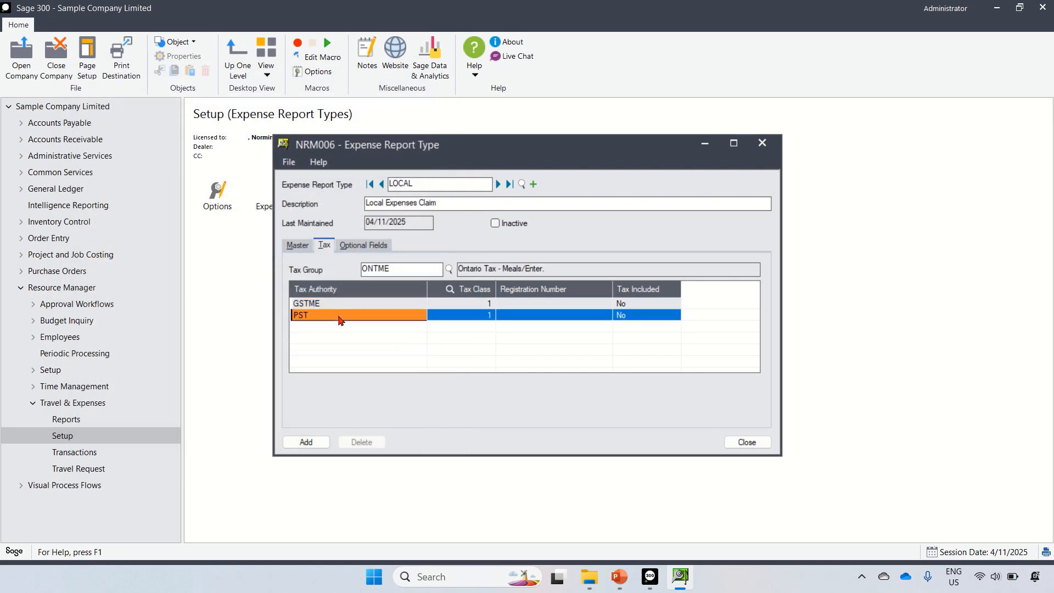
Step: Try to set Tax Included to Yes for the GSTME tax authority
double_click(653, 305)
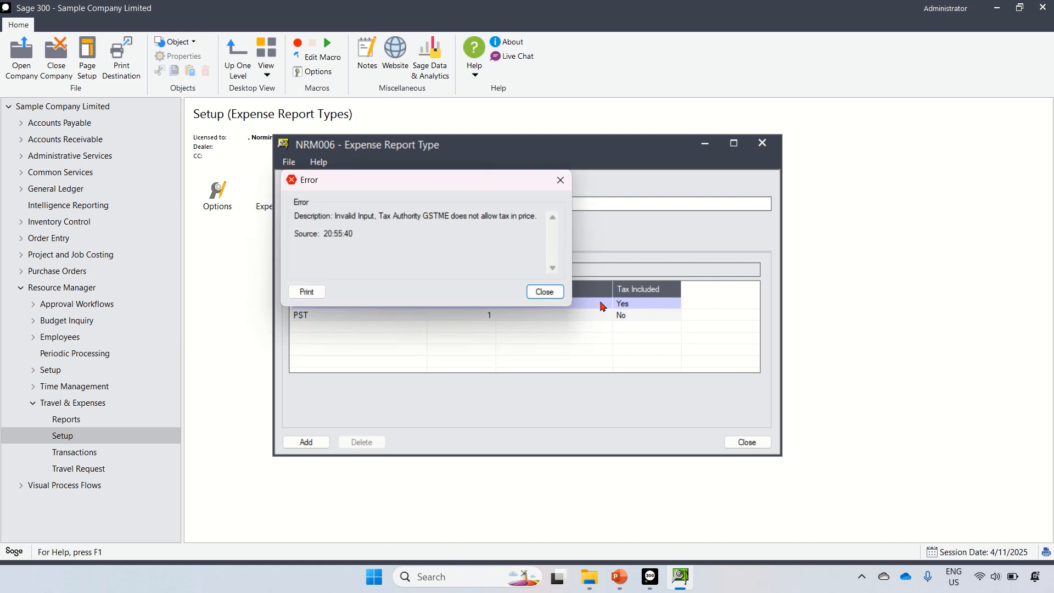
left_click(548, 294)
left_click(539, 309)
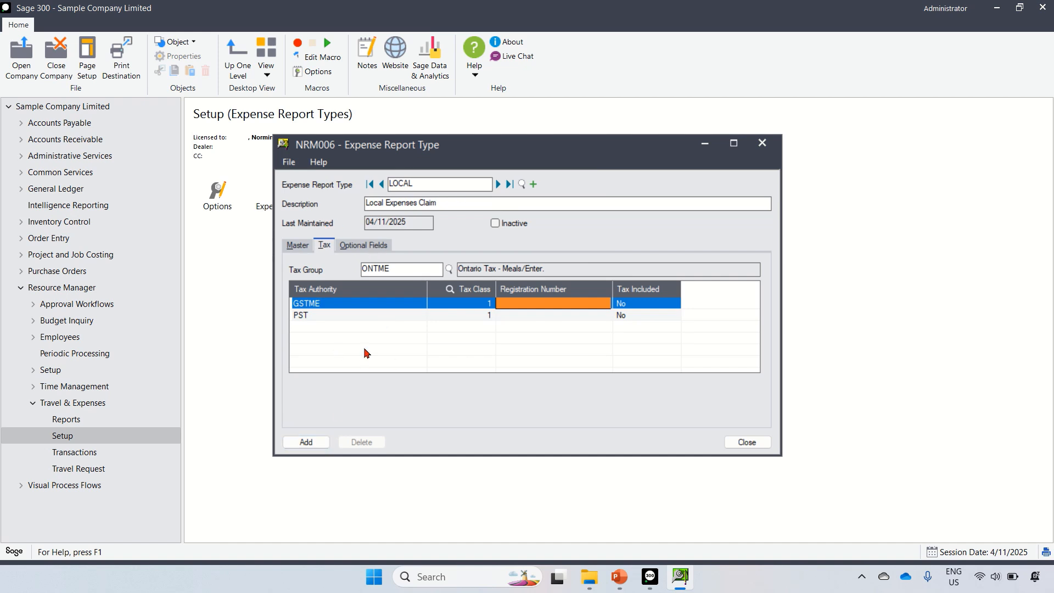
Step: Save the new LOCAL report type, and start a report type TRAVEL with the description Travel Expenses Claim
left_click(324, 446)
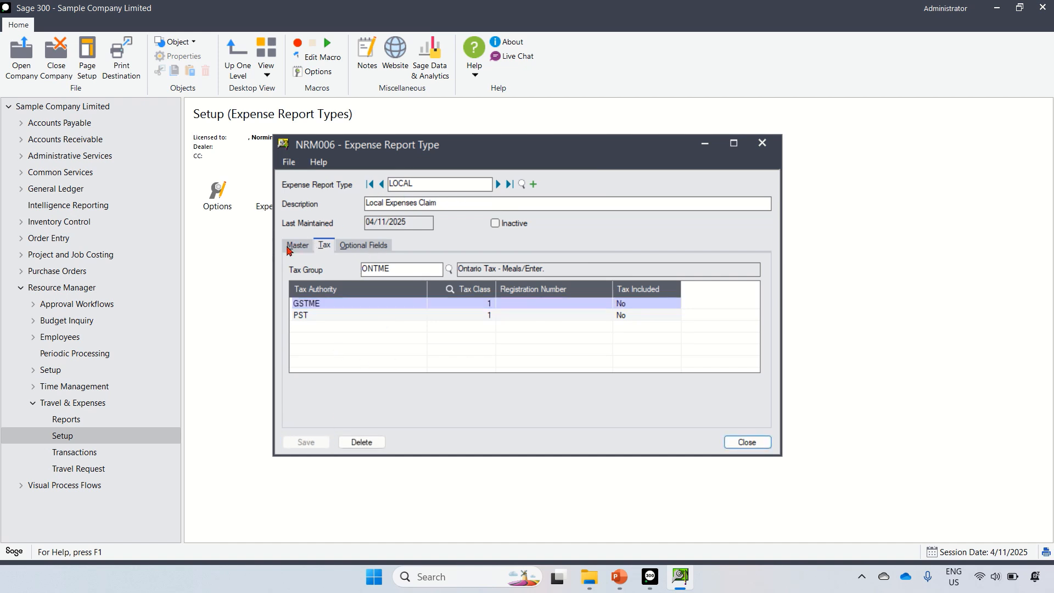
left_click(289, 247)
double_click(422, 183)
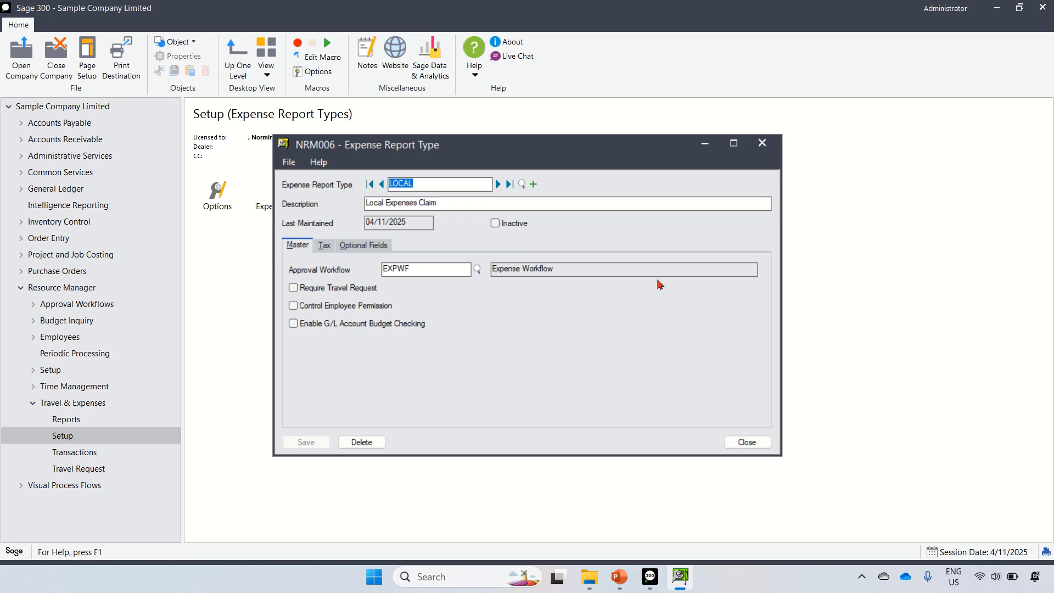
type("TRAVEL")
double_click(384, 202)
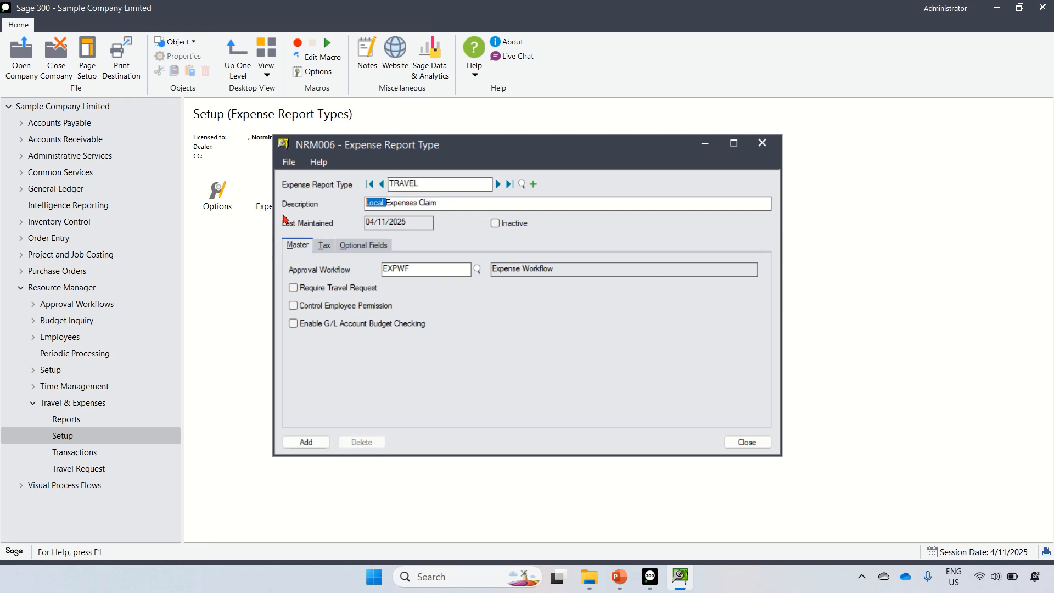
type("Travel")
Step: Enable Require Travel Request with Over Travel Budget Checking set to Warning, and save the new TRAVEL report type
left_click(301, 291)
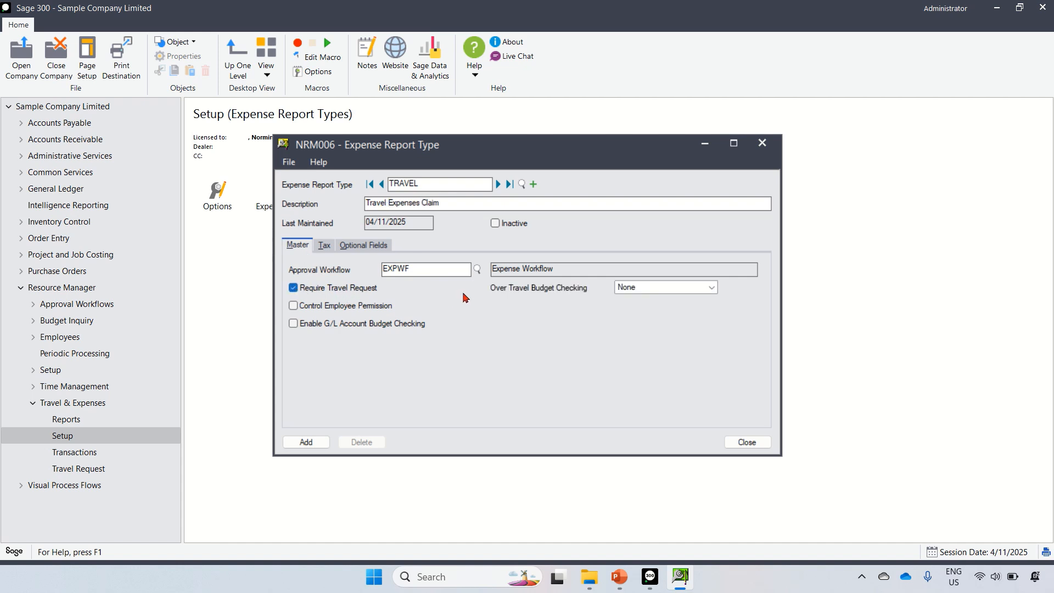
left_click(628, 289)
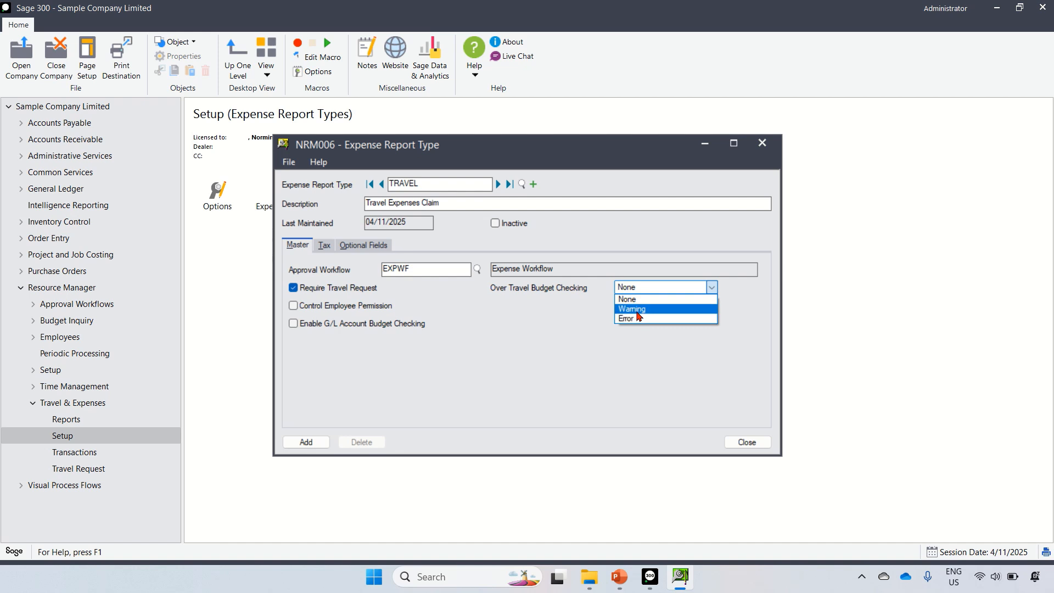
left_click(638, 310)
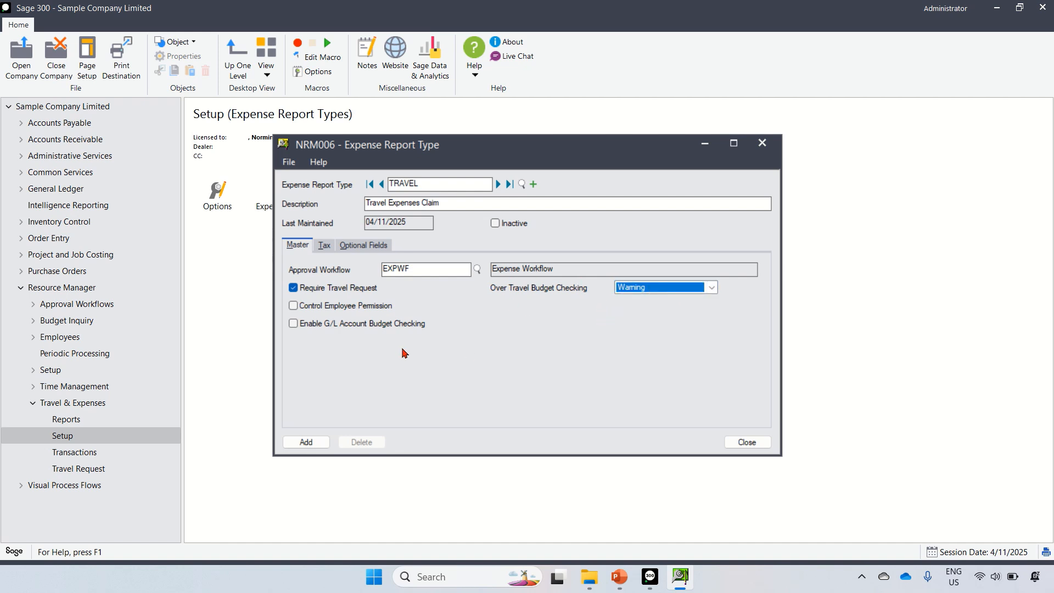
left_click(326, 251)
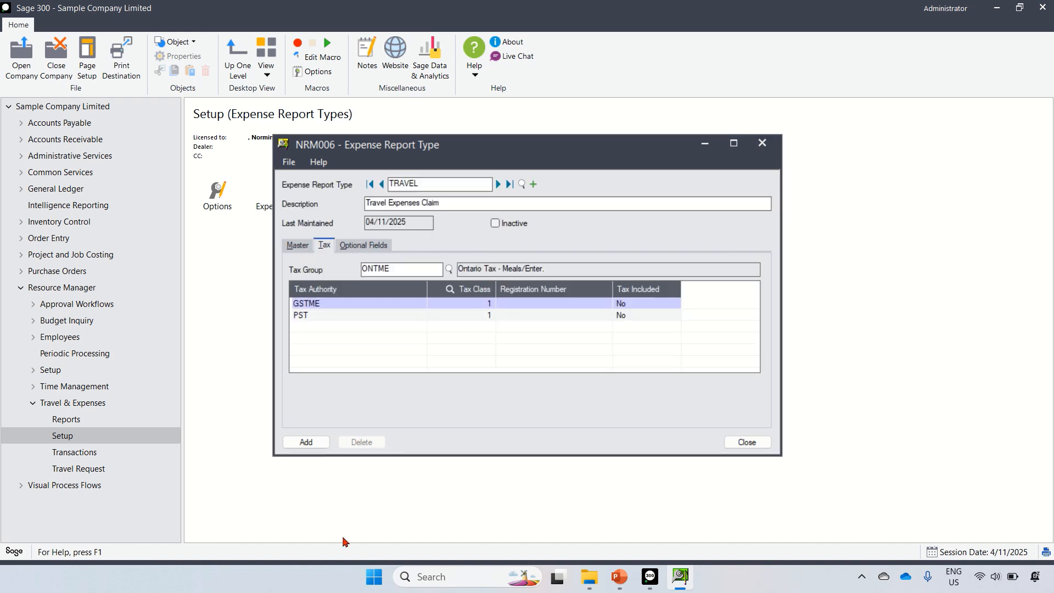
left_click(307, 445)
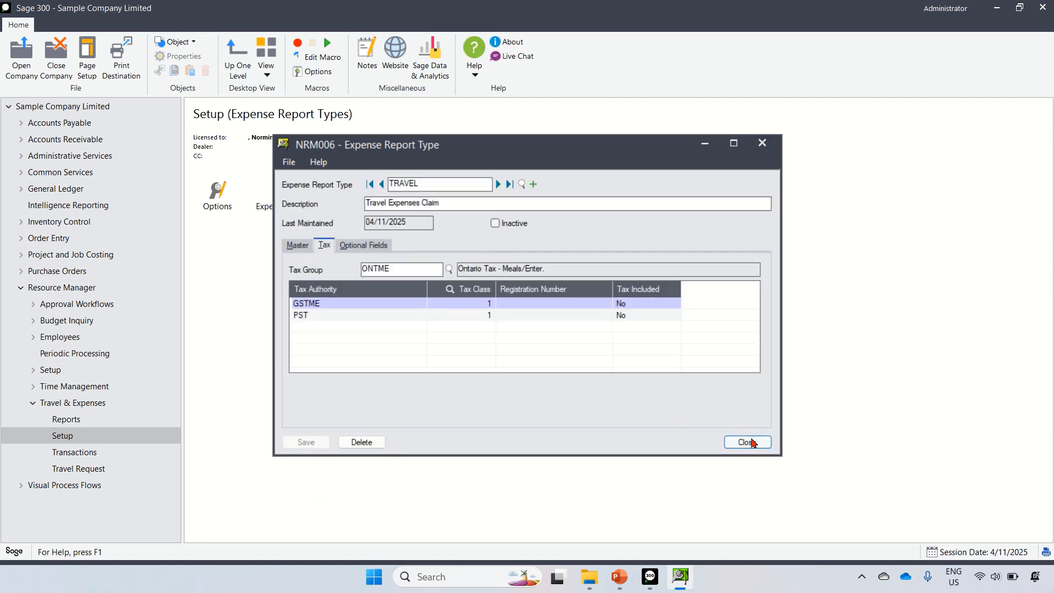
left_click(748, 443)
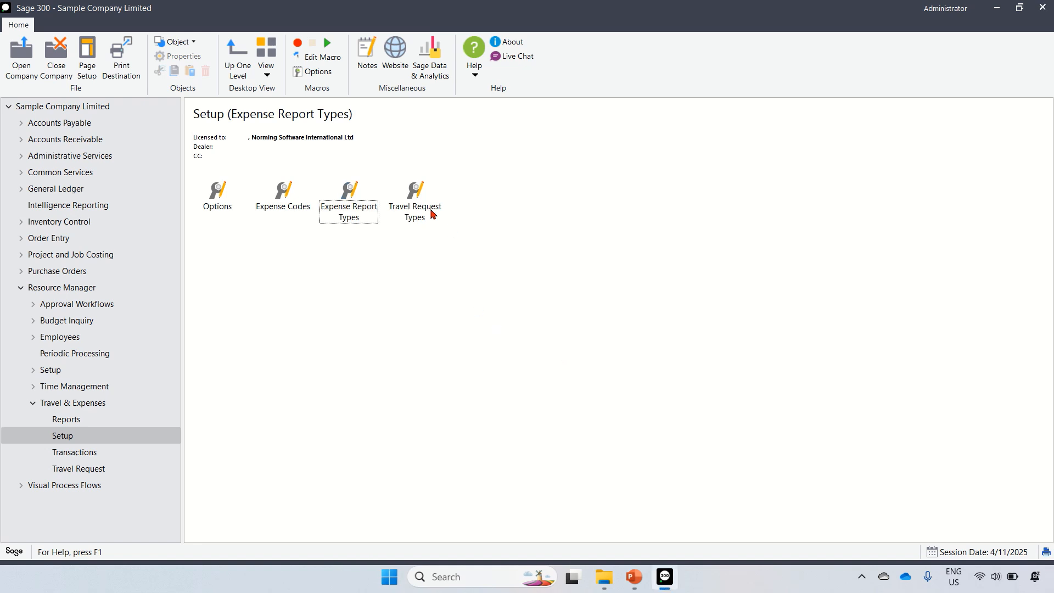
Step: Open the Travel Request Types setup and start a type DEFAULT with the description Default Travel Request
double_click(421, 210)
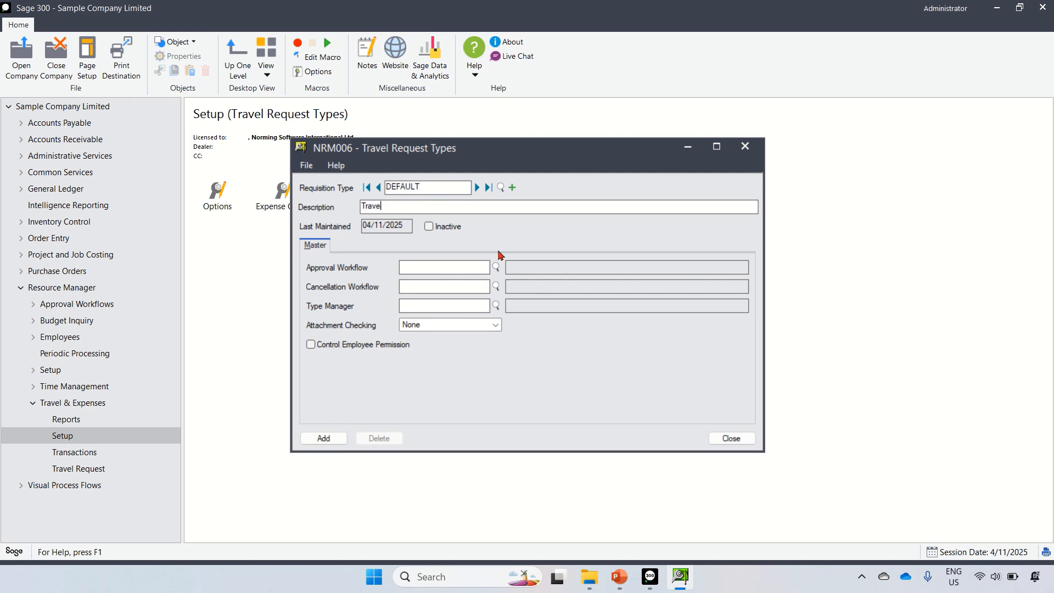
type("REq")
type("Default")
Step: Assign the approval workflow TRWF and the cancellation workflow TRCWF to the DEFAULT travel request type, and save the new type
left_click(495, 268)
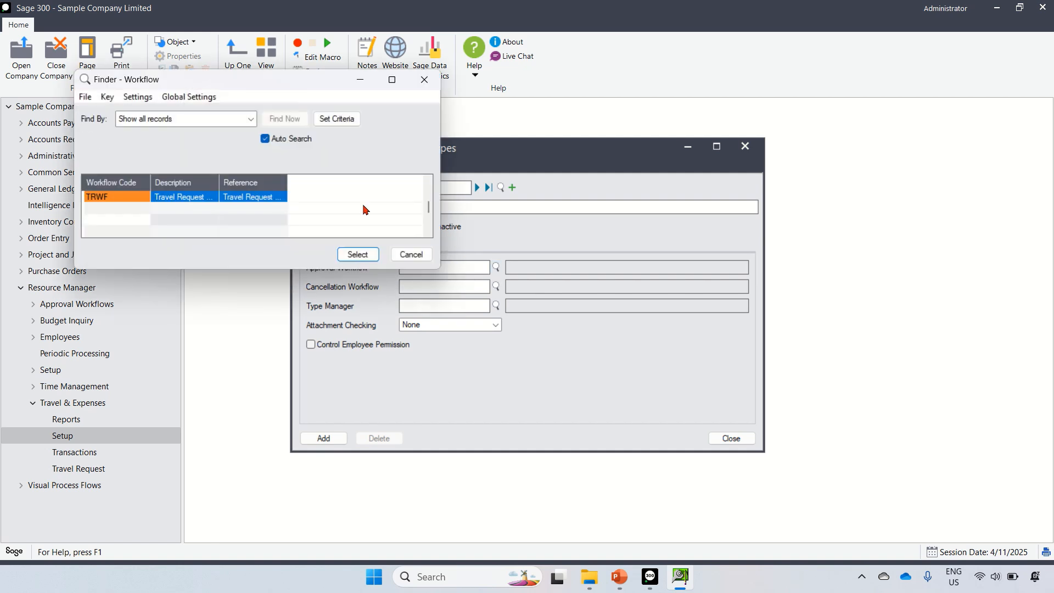
left_click(361, 253)
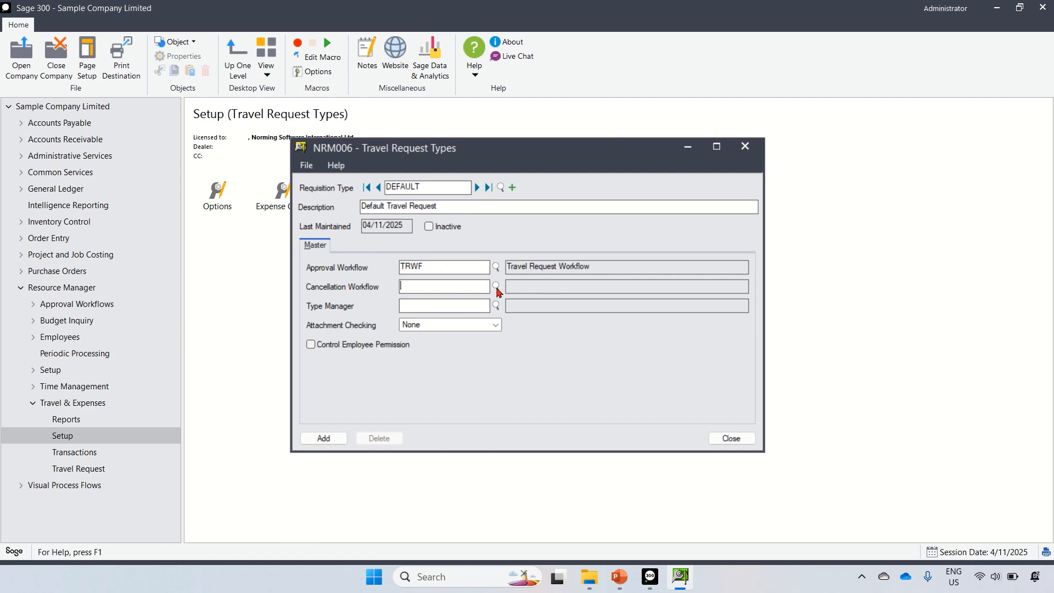
left_click(496, 286)
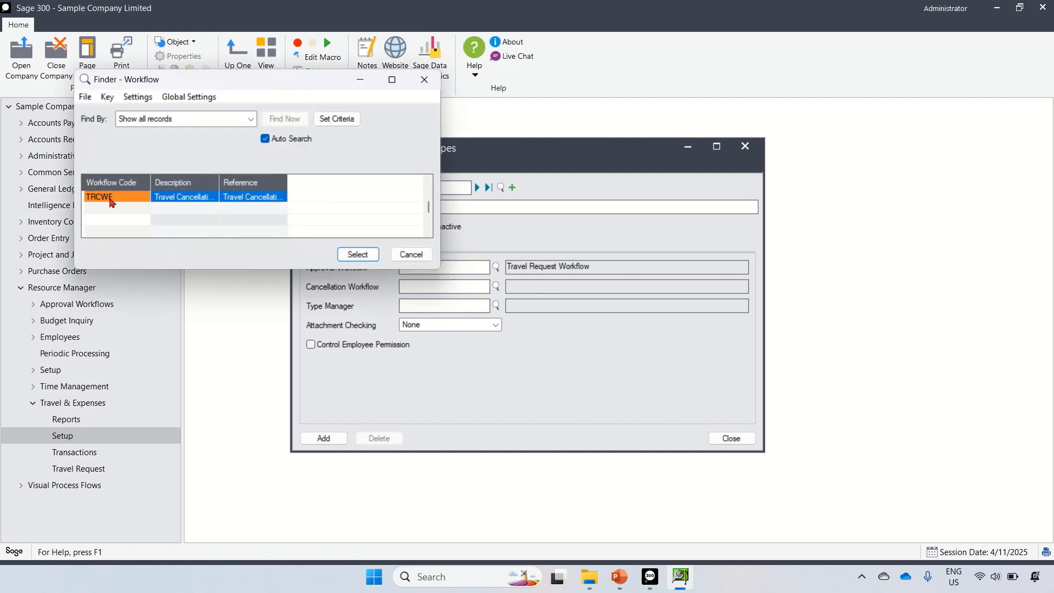
left_click(358, 254)
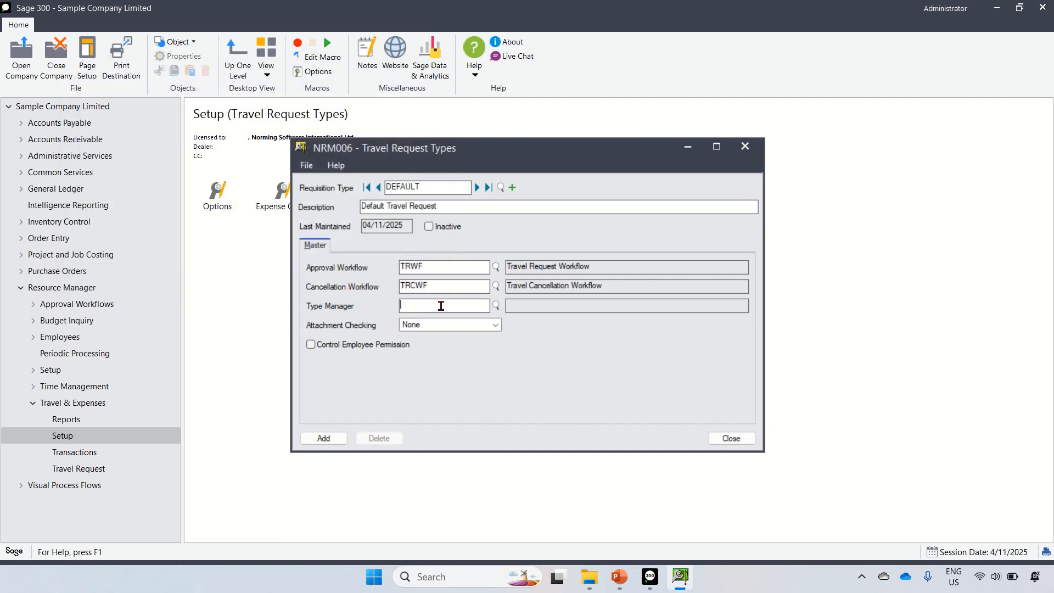
left_click(496, 307)
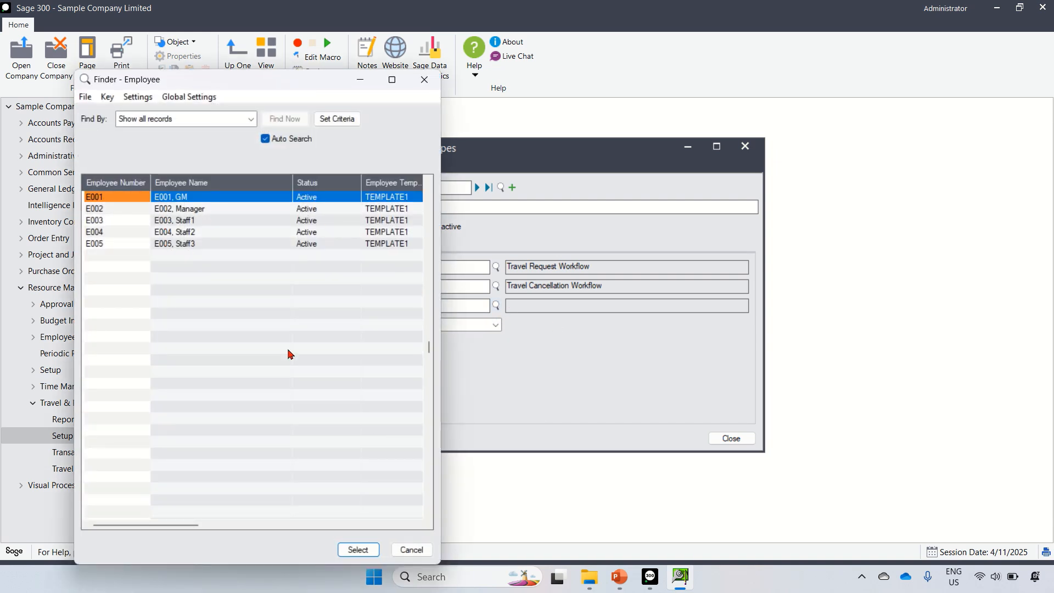
left_click(416, 549)
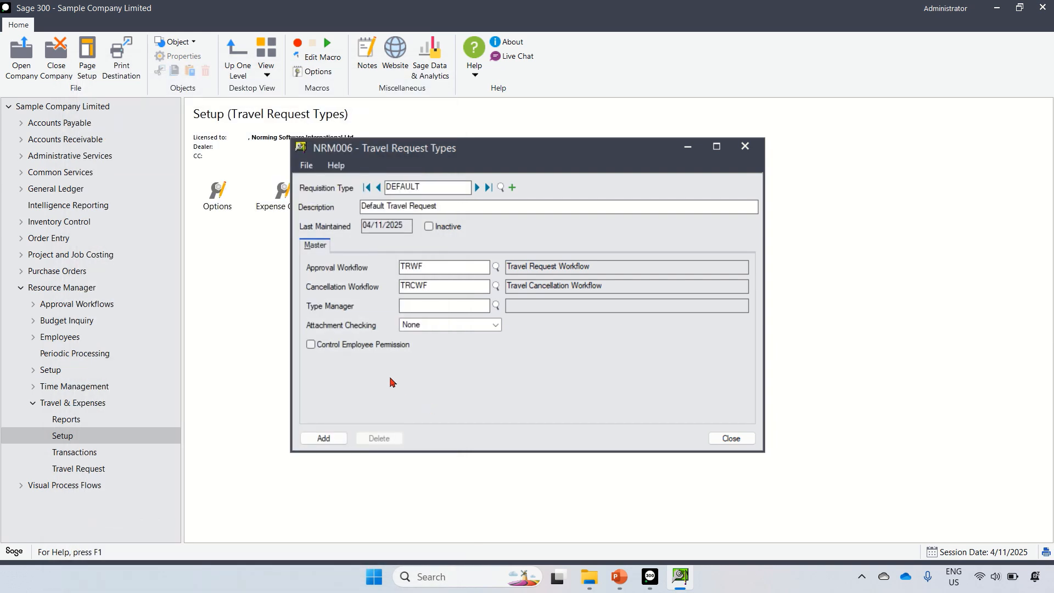
left_click(333, 438)
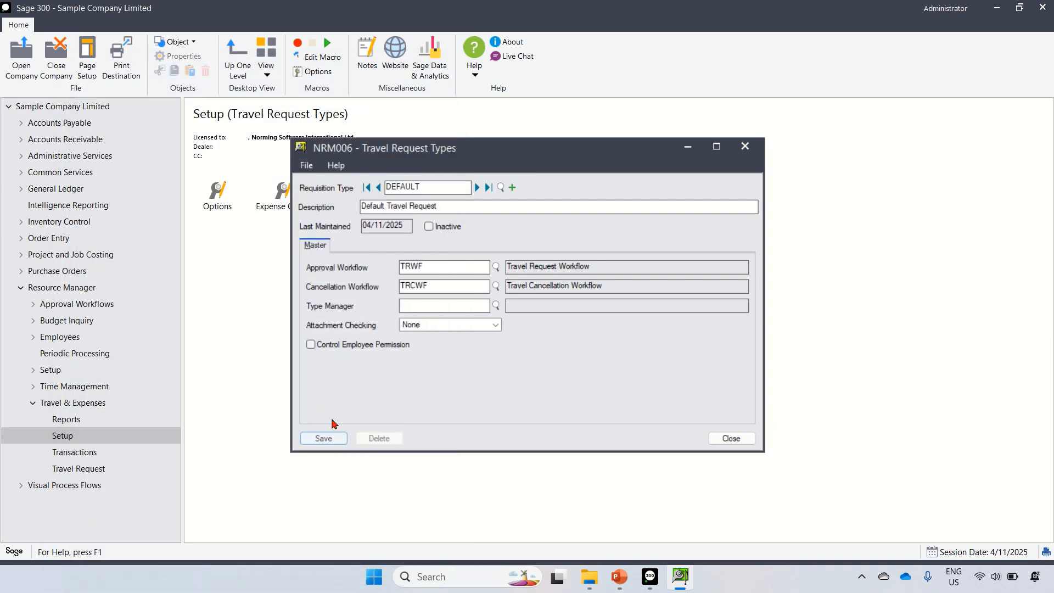